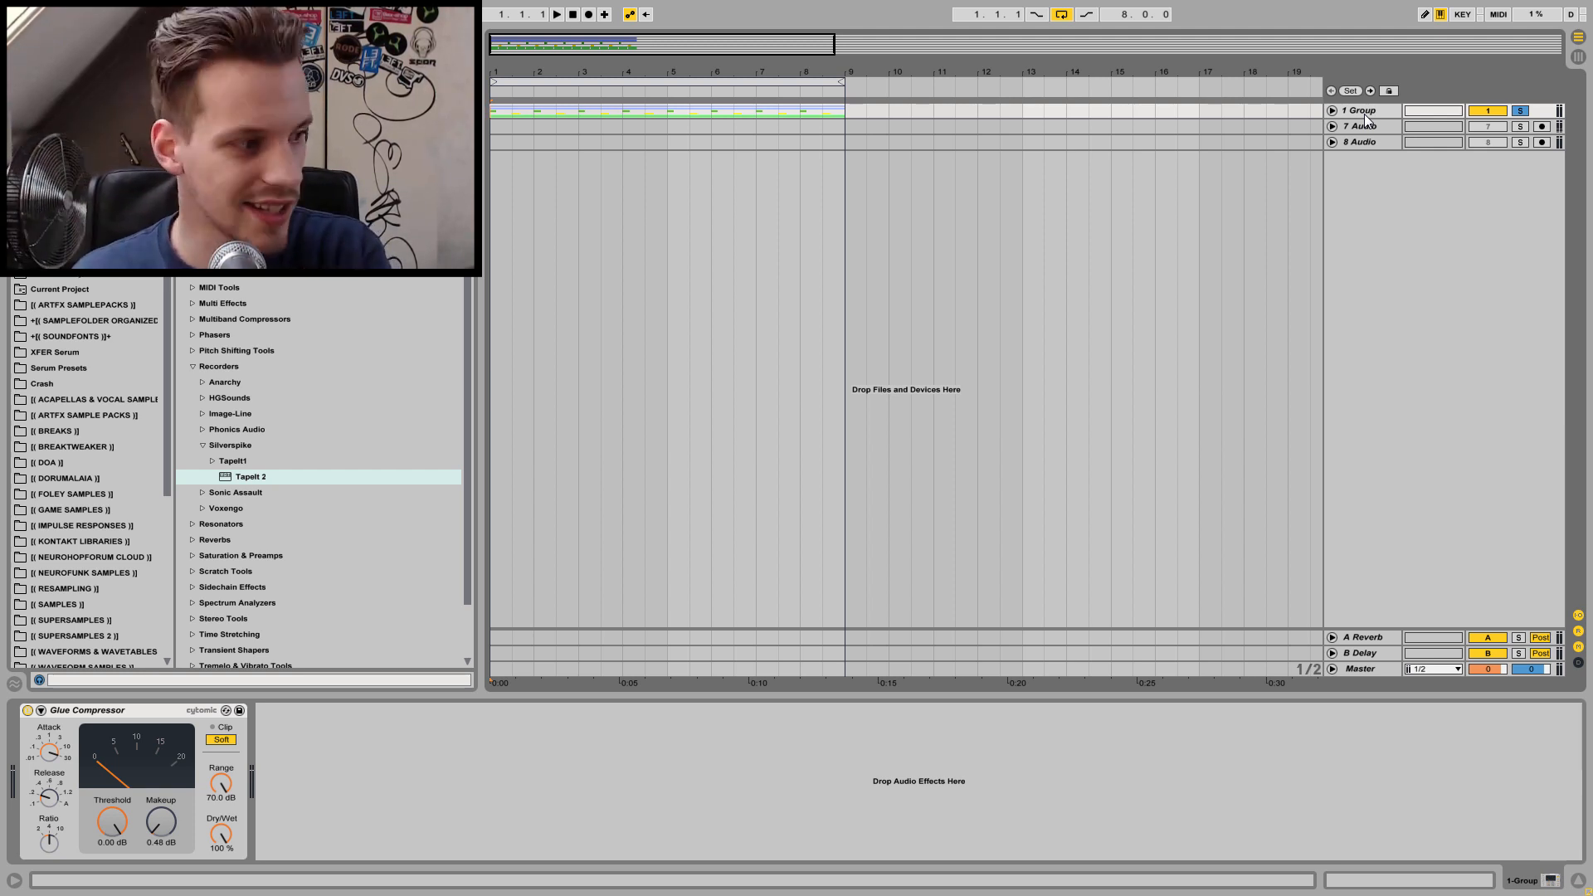
# Play the grouped loop, and in the unfolded first group mute tracks 3, 4, 5 and 6 to isolate the 2 Serum track.
pyautogui.press('space')
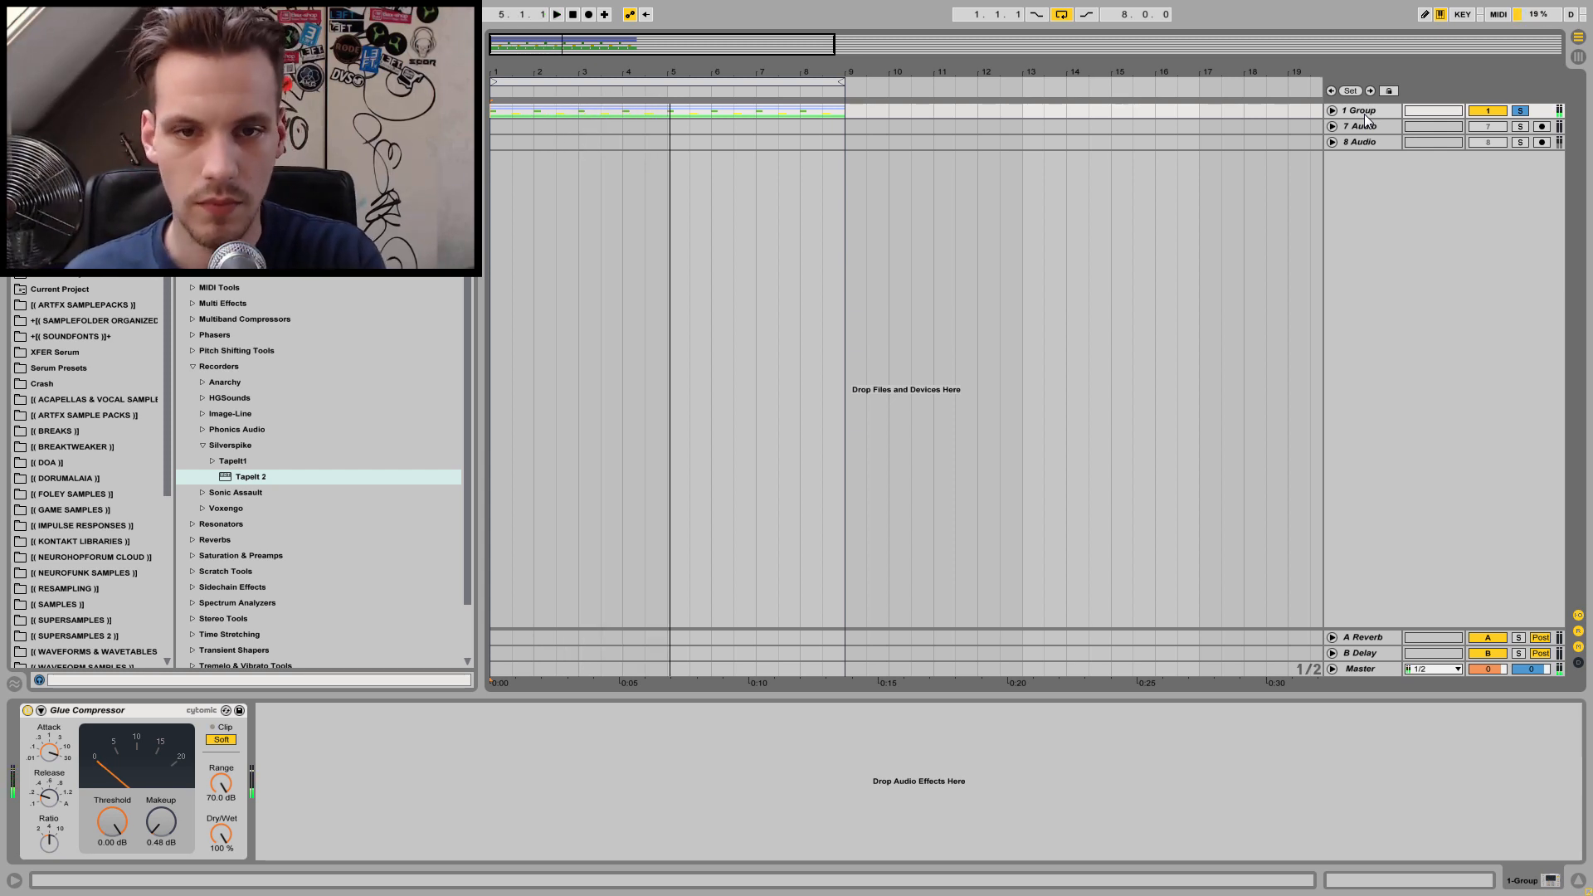
pyautogui.click(1332, 110)
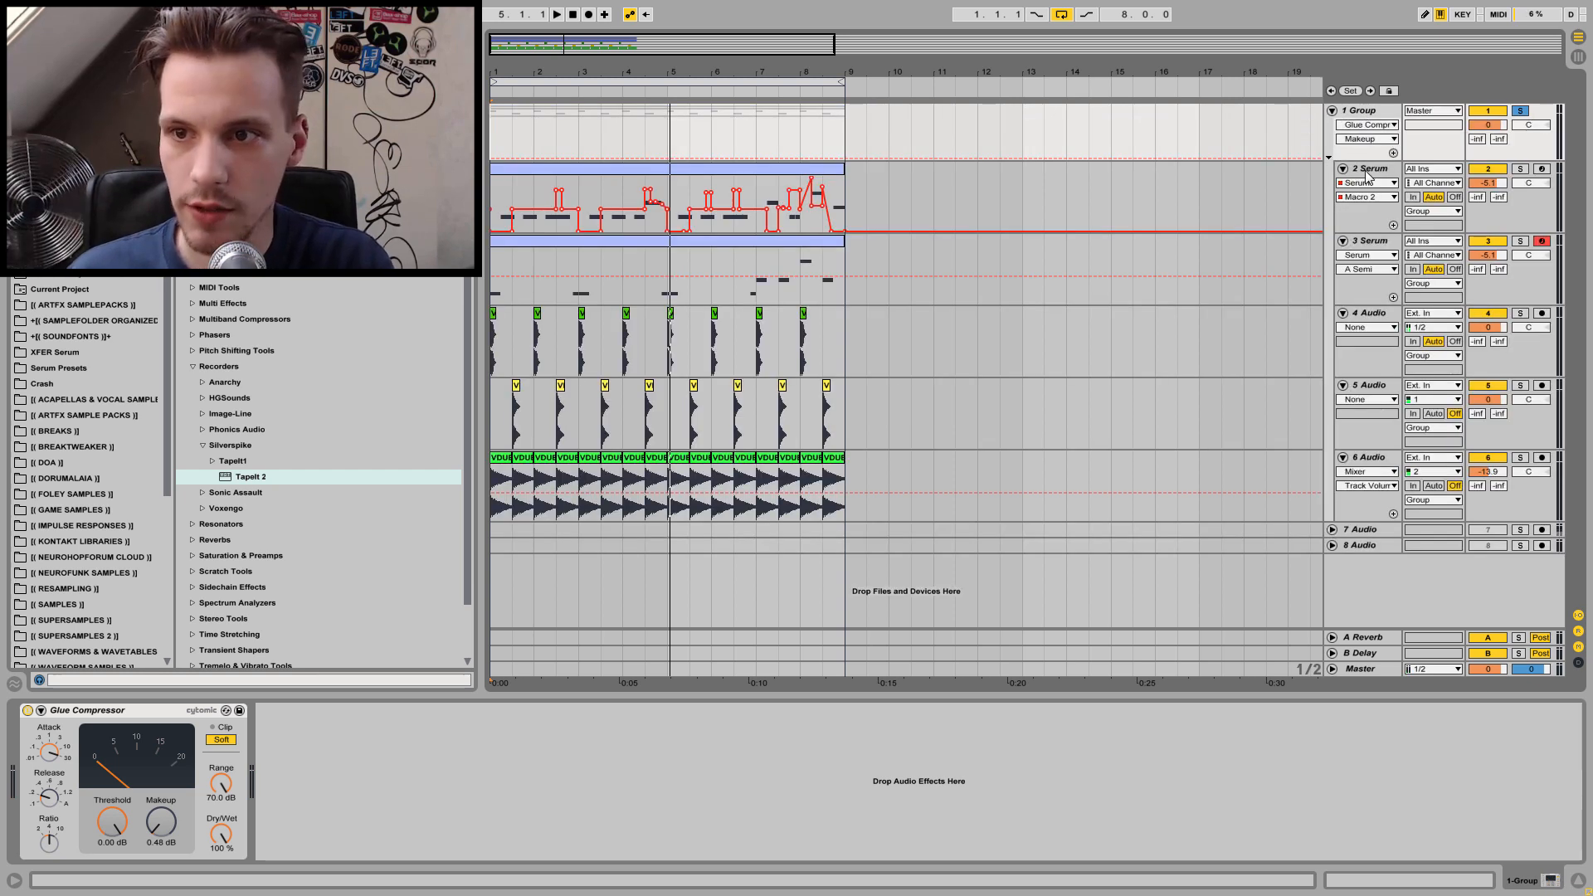
pyautogui.click(1497, 190)
pyautogui.click(1487, 314)
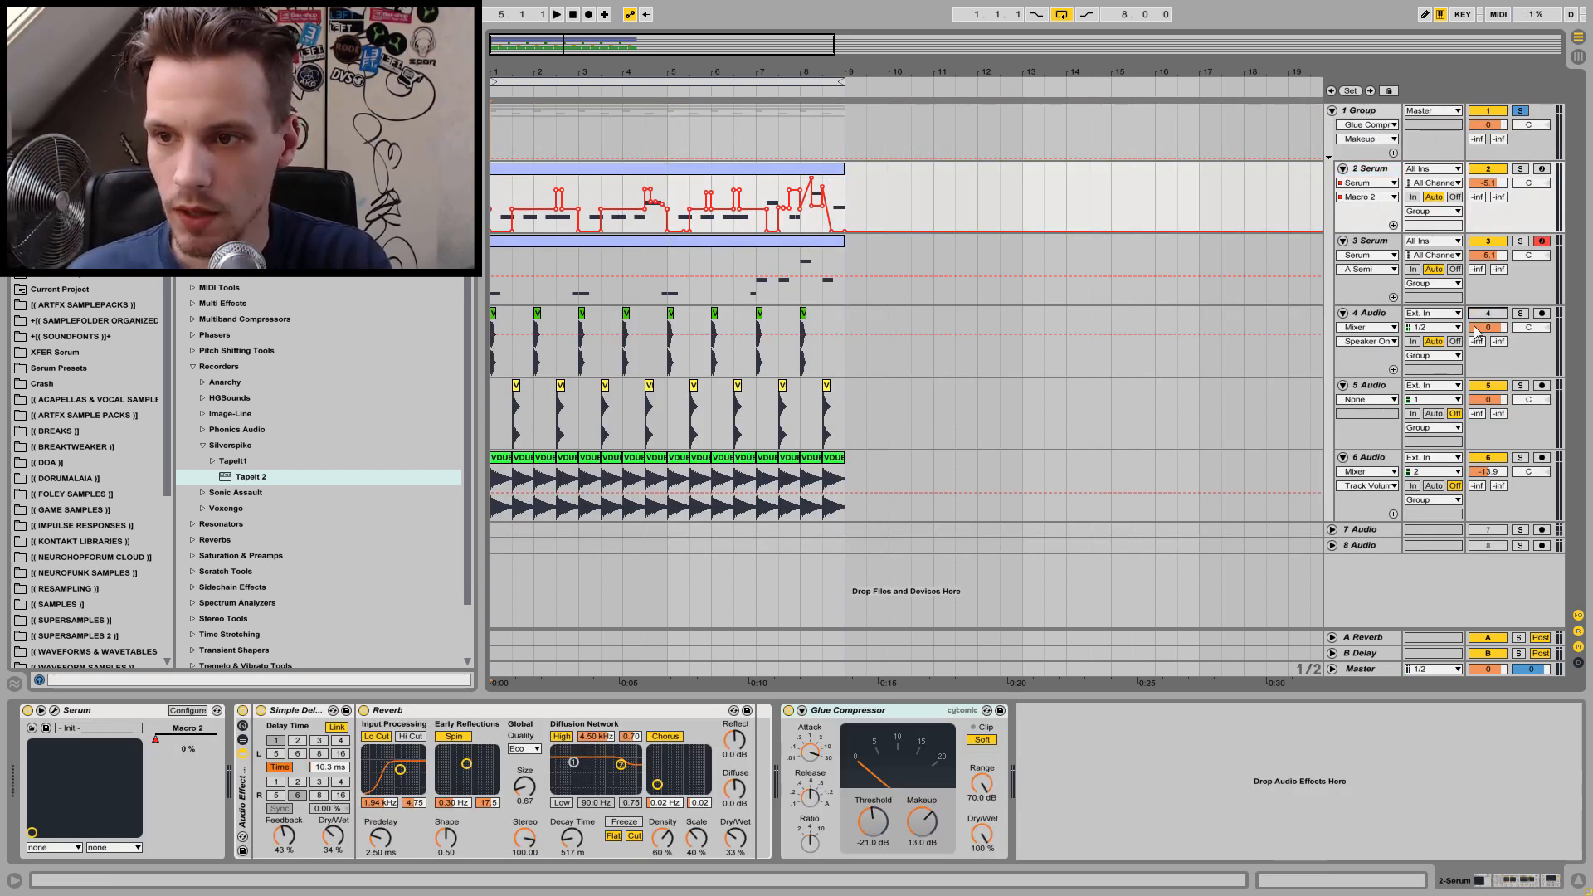
pyautogui.click(1477, 386)
pyautogui.click(1487, 458)
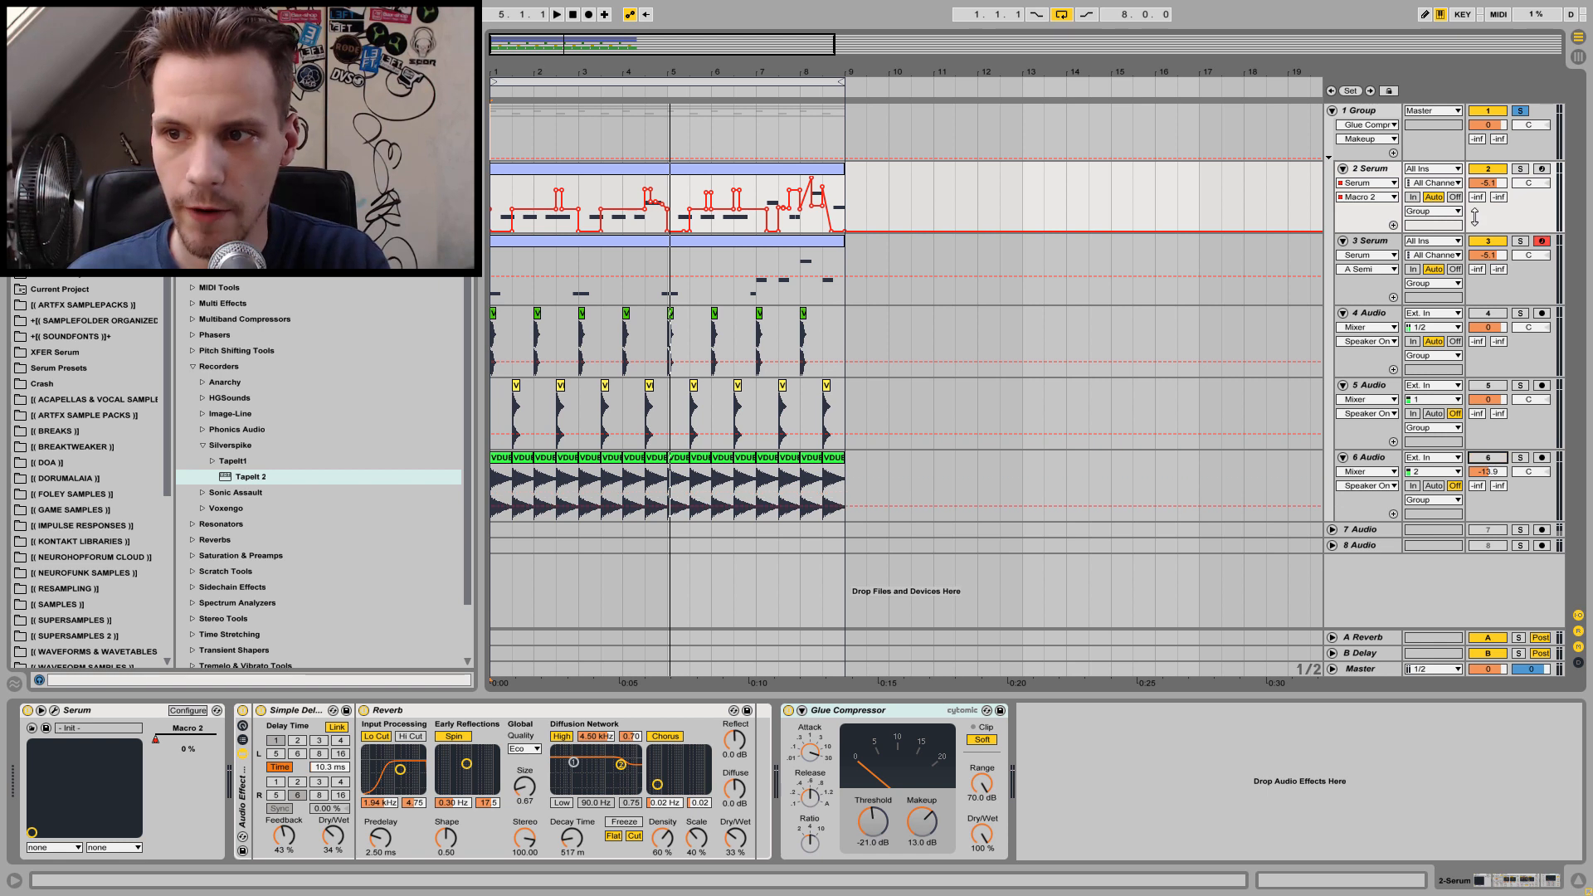
pyautogui.click(1486, 242)
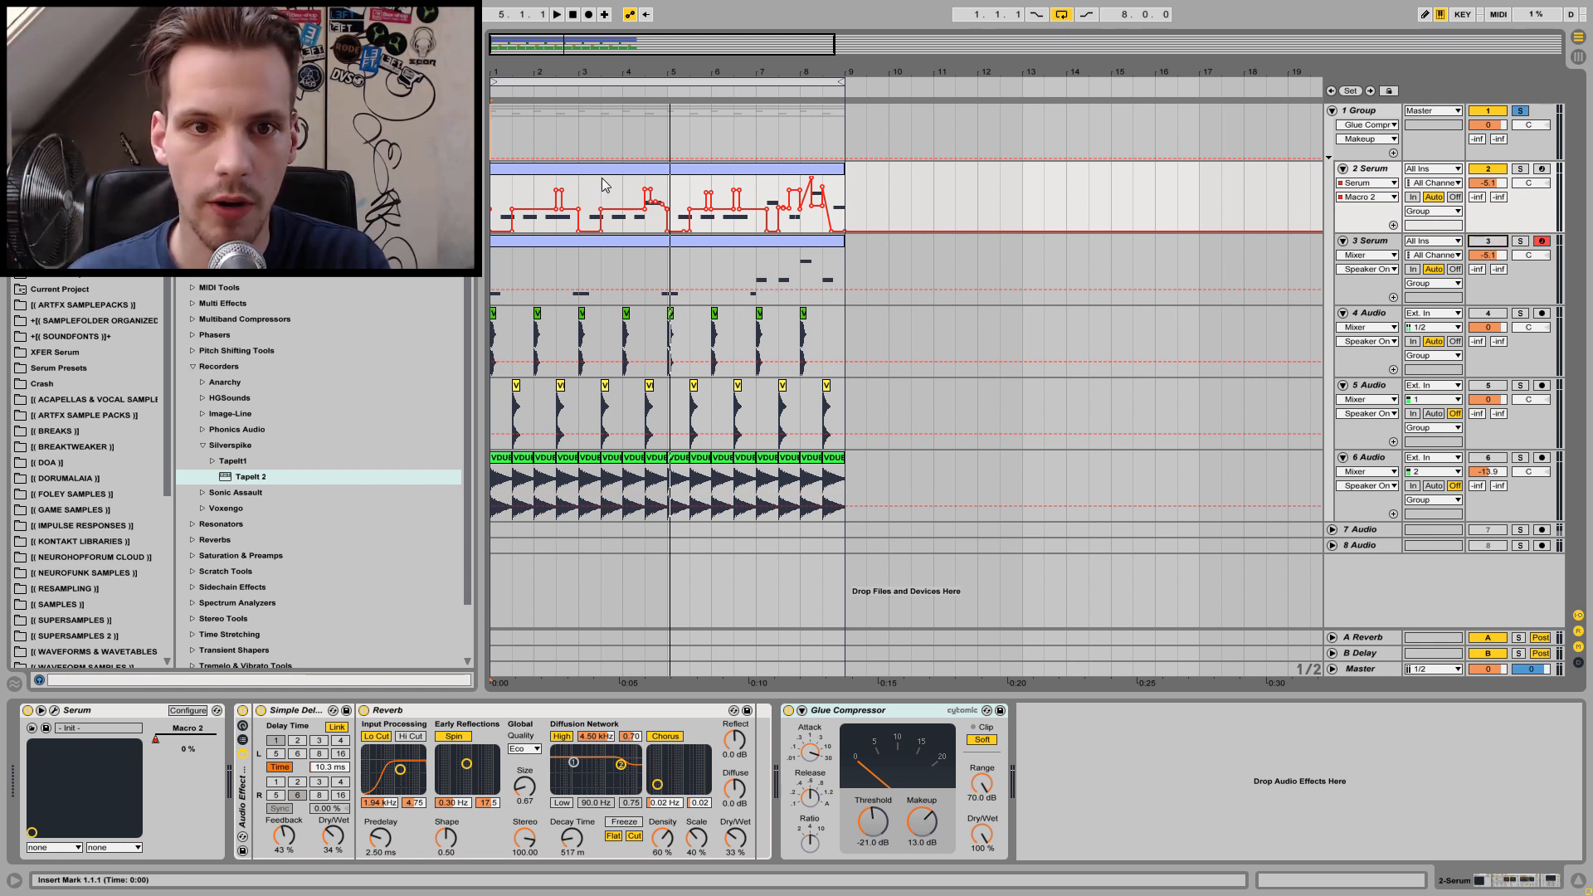
# Select the 2 Serum clip from bar 1 to bar 9 and bypass the track's Glue Compressor and Audio Effect Rack.
pyautogui.moveTo(494, 192); pyautogui.dragTo(844, 200)
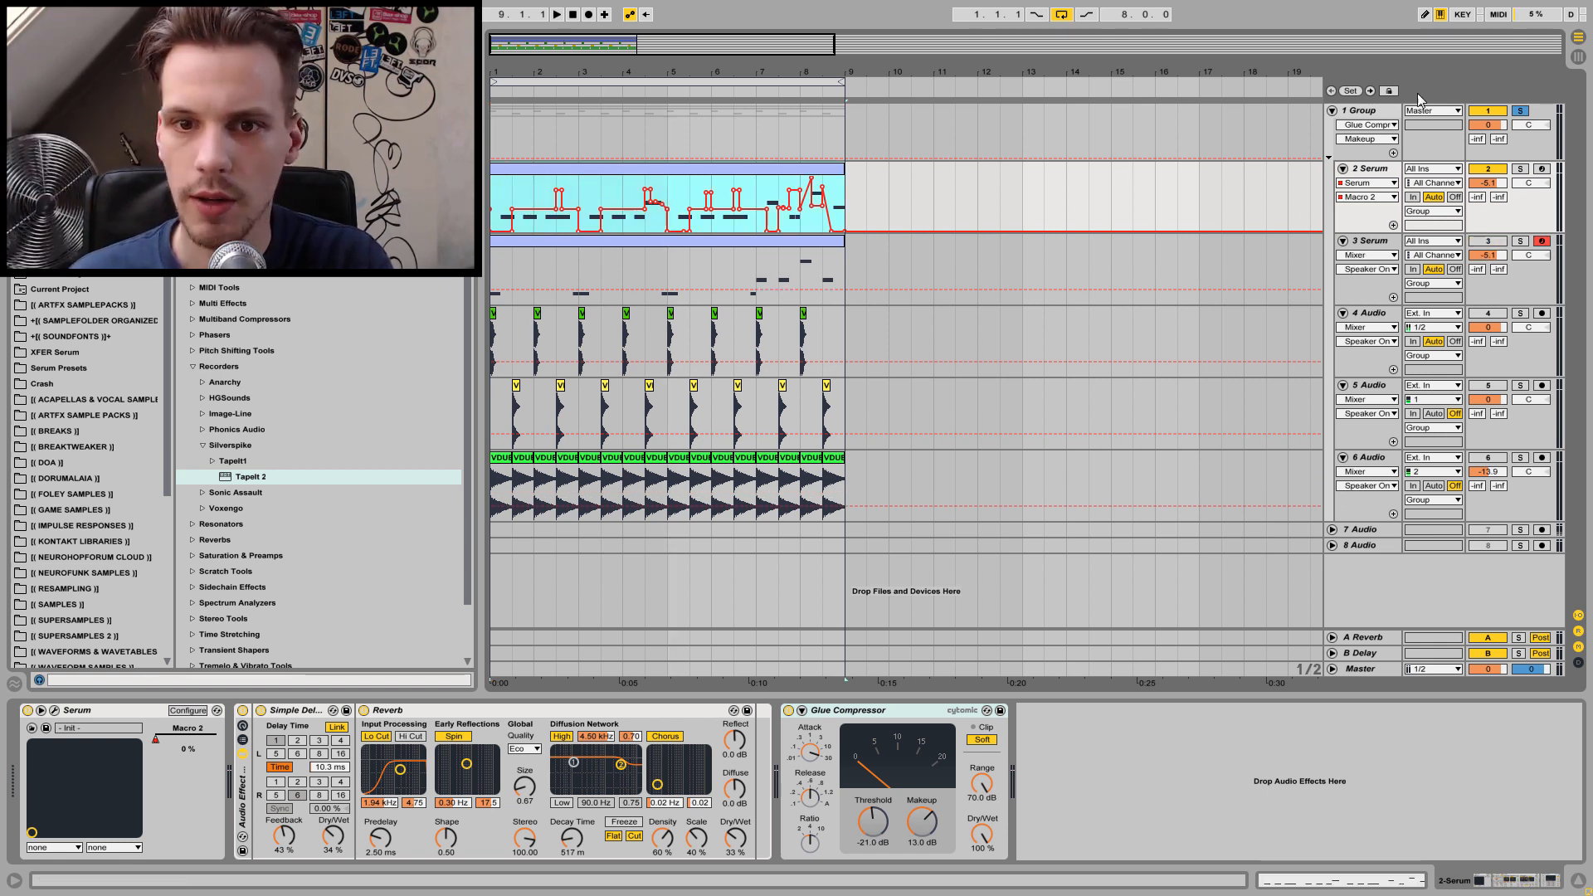
pyautogui.click(798, 711)
pyautogui.click(242, 711)
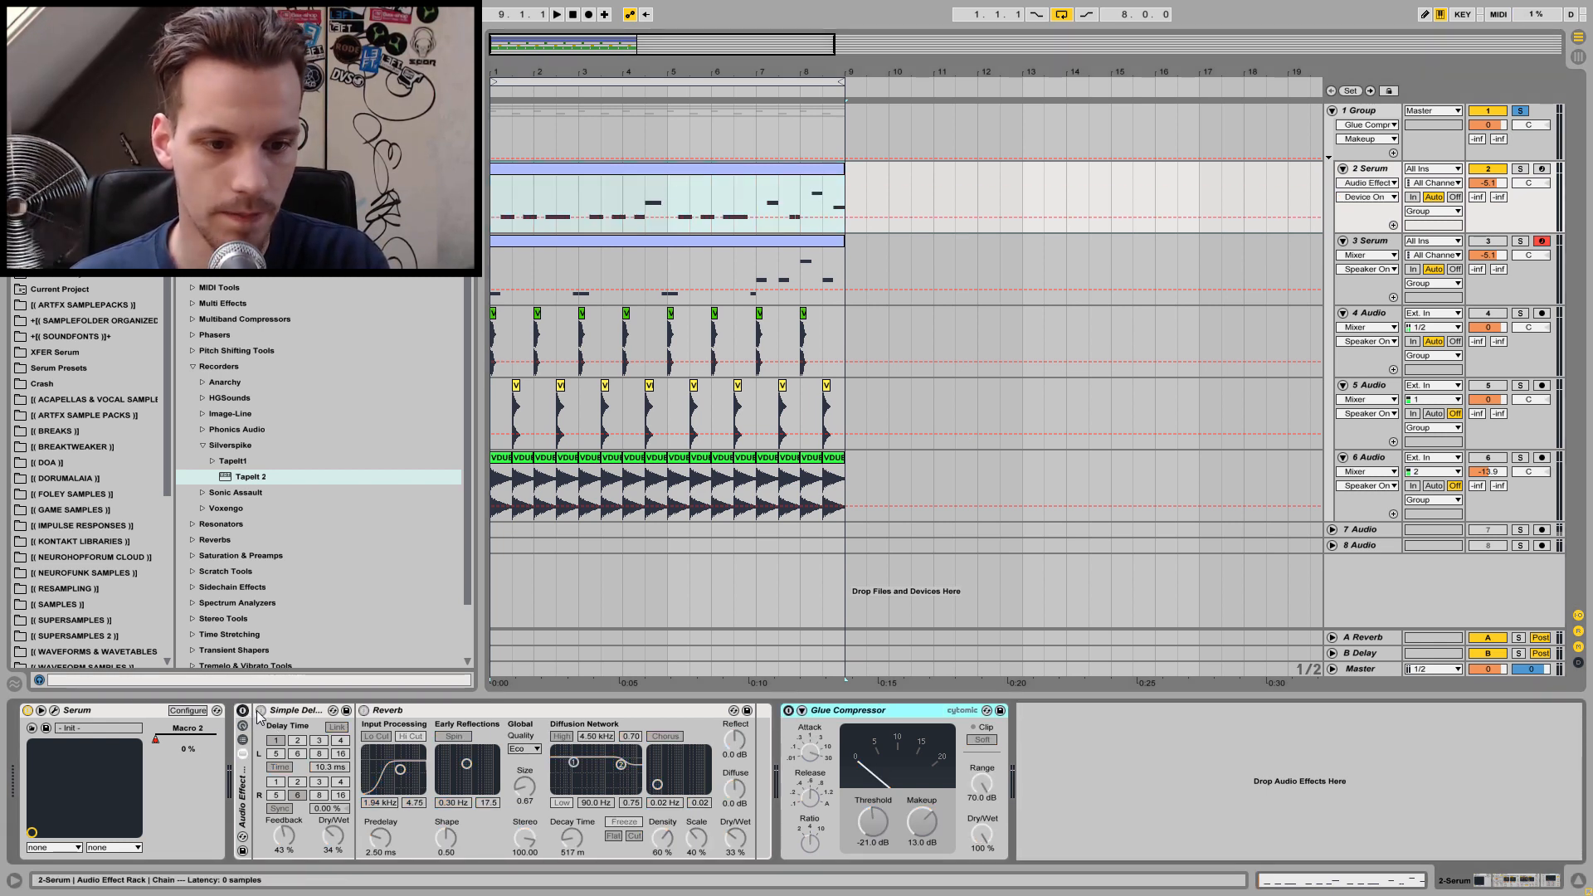
# Open the Serum synth of track 2 and bypass all destinations of LFO 1.
pyautogui.click(55, 711)
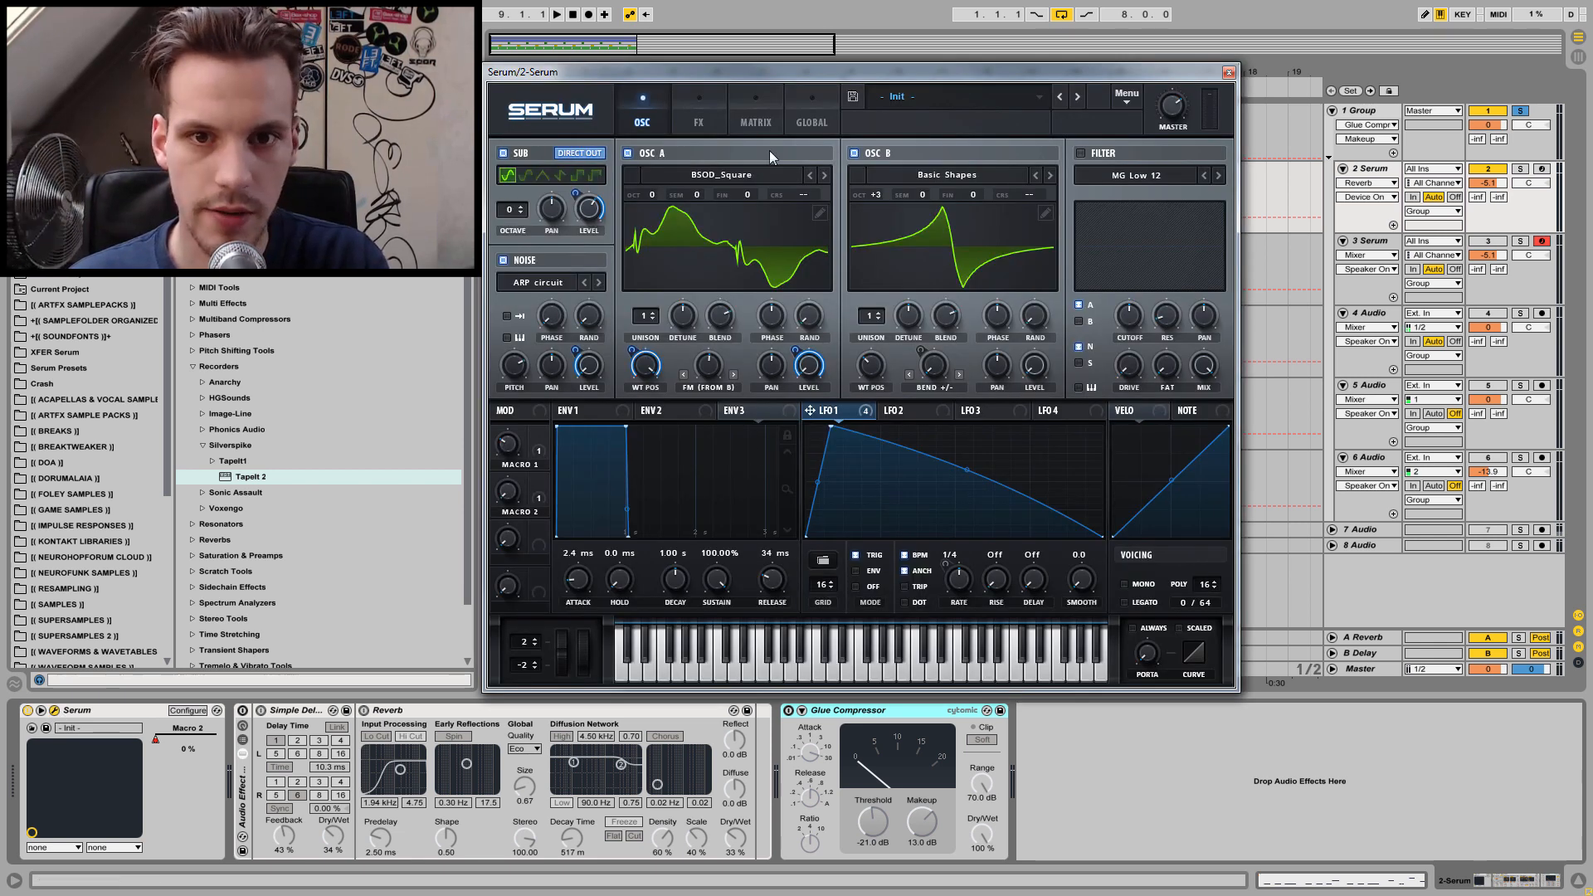
pyautogui.click(697, 106)
pyautogui.click(647, 115)
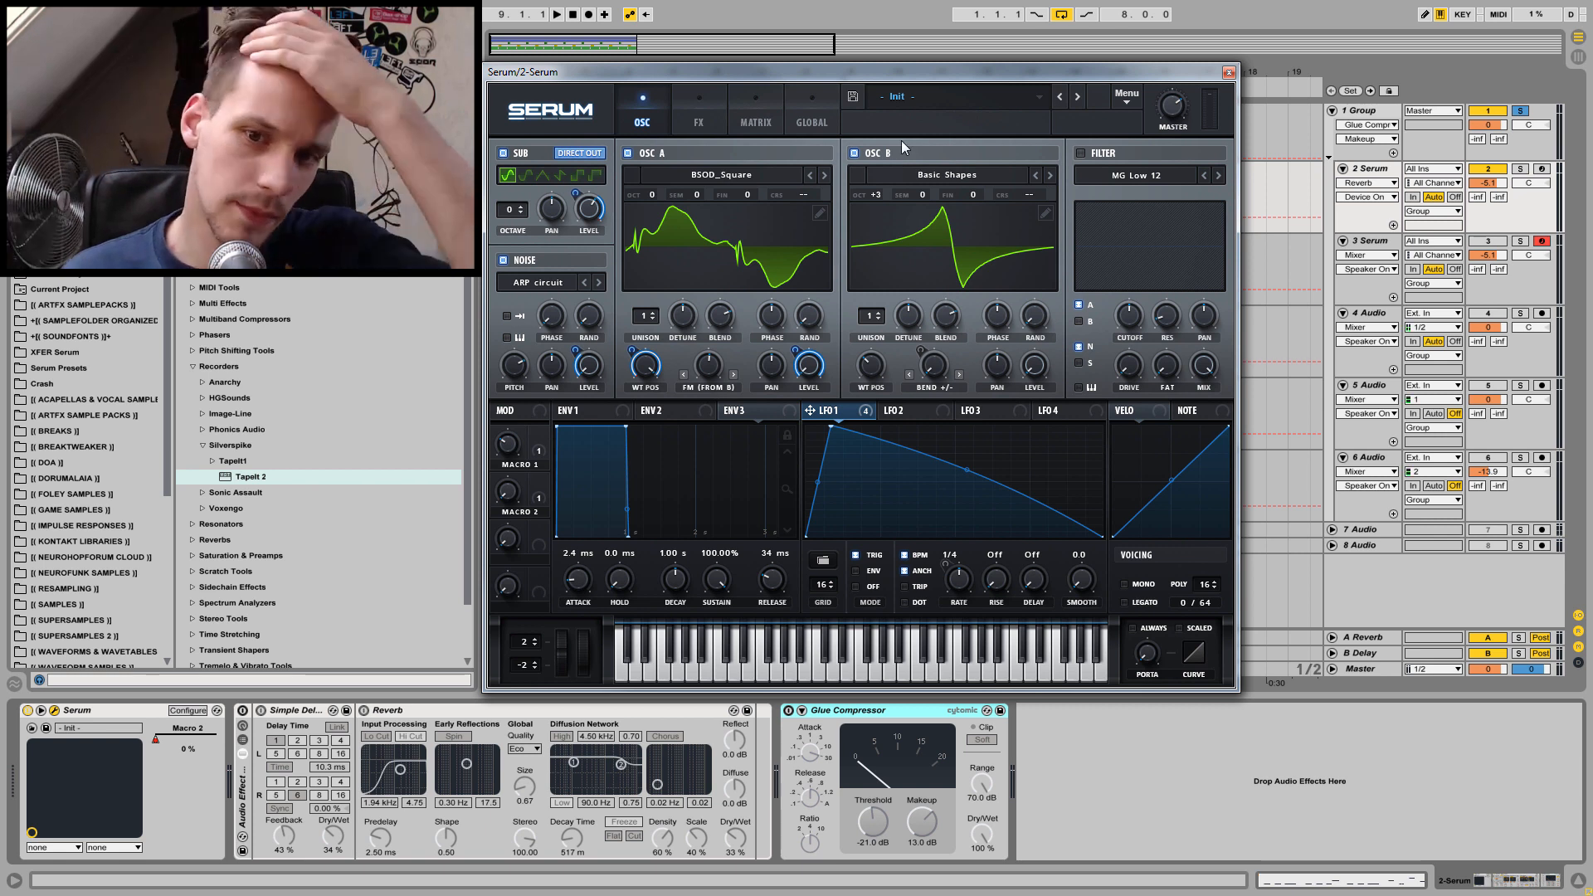
pyautogui.rightClick(845, 414)
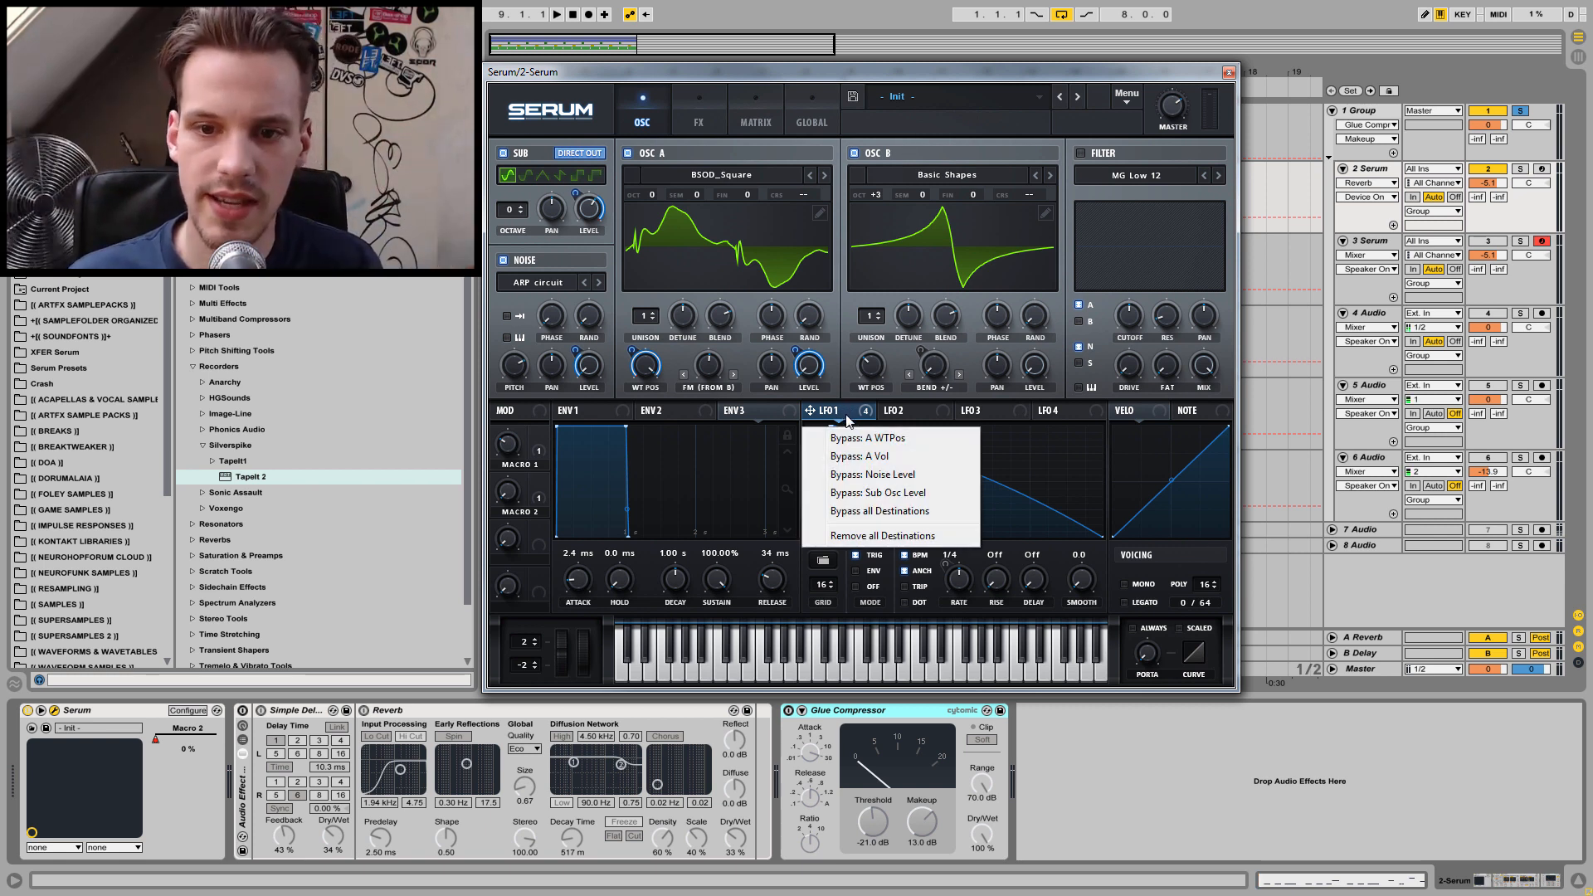
pyautogui.click(889, 513)
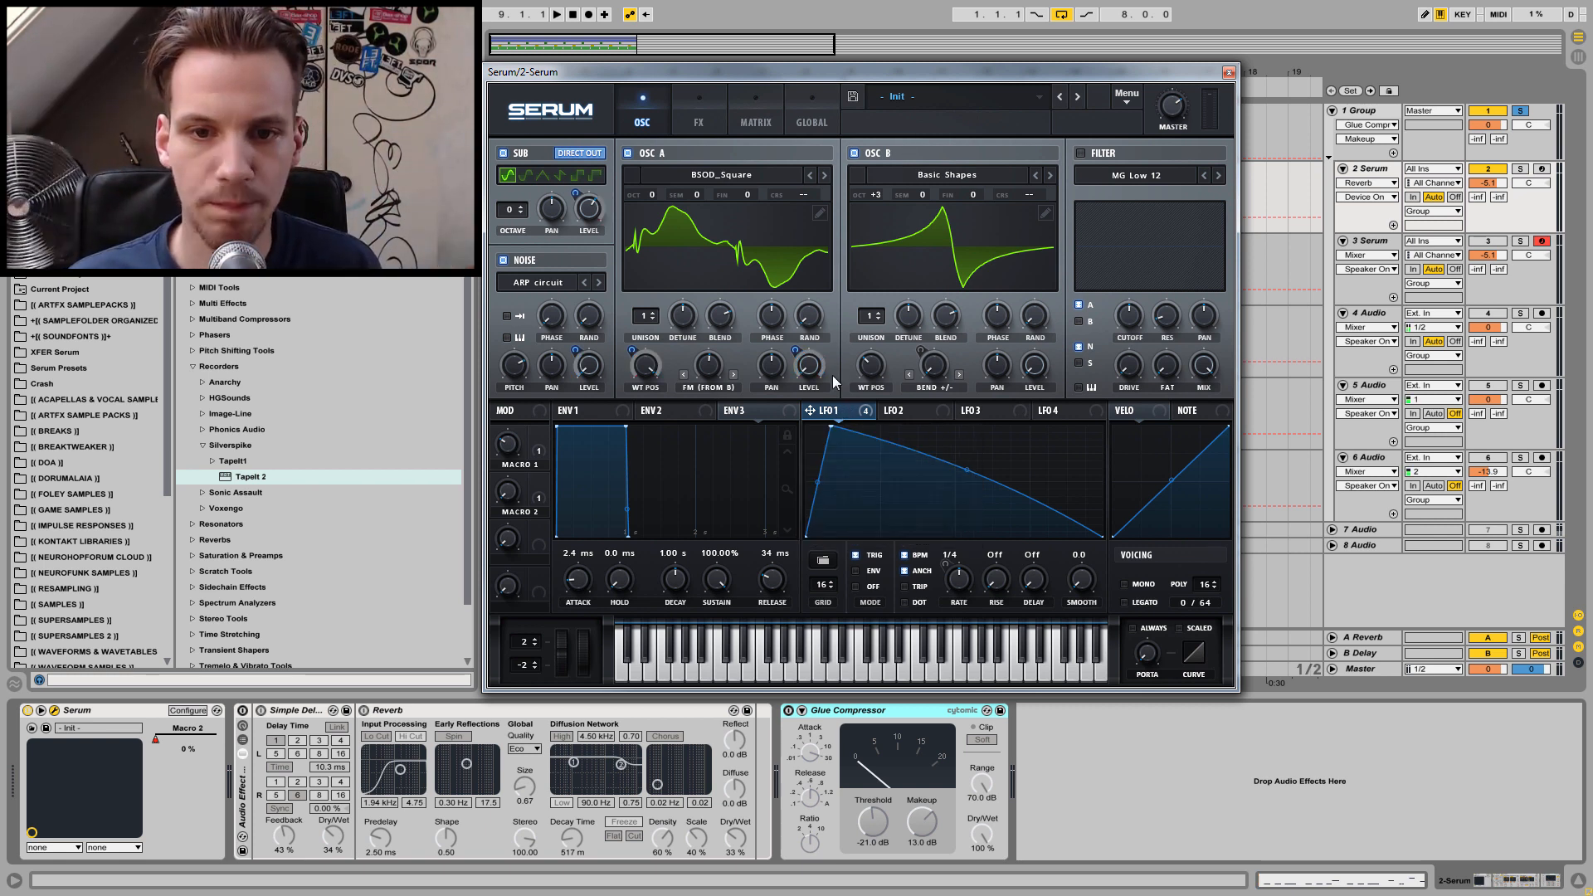
# Switch off oscillator B, the sub oscillator and the noise oscillator in Serum.
pyautogui.click(853, 155)
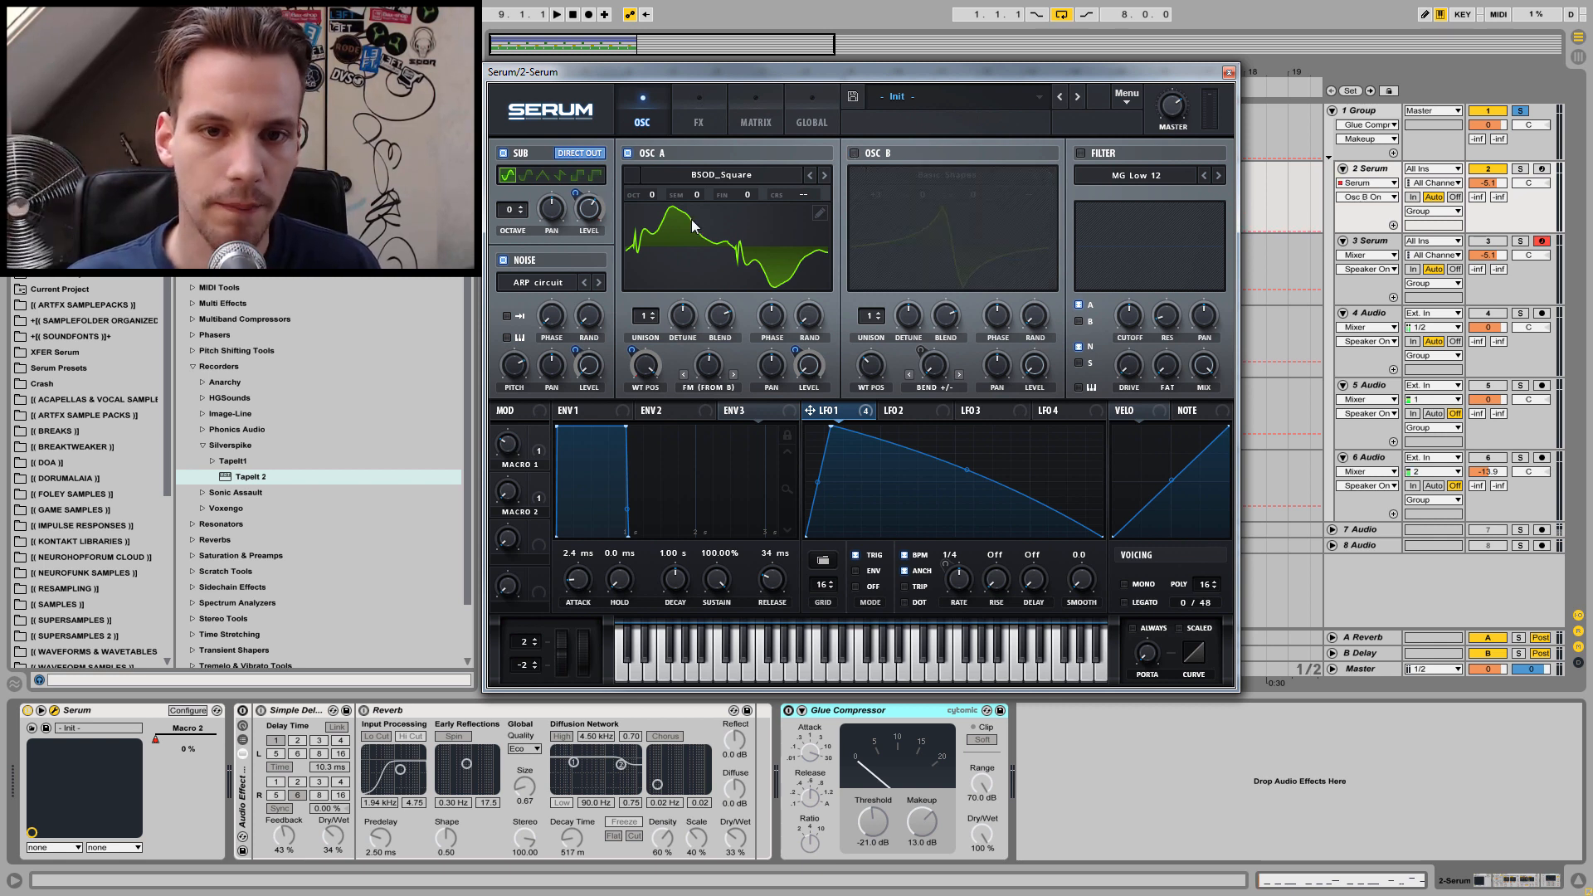
pyautogui.click(504, 154)
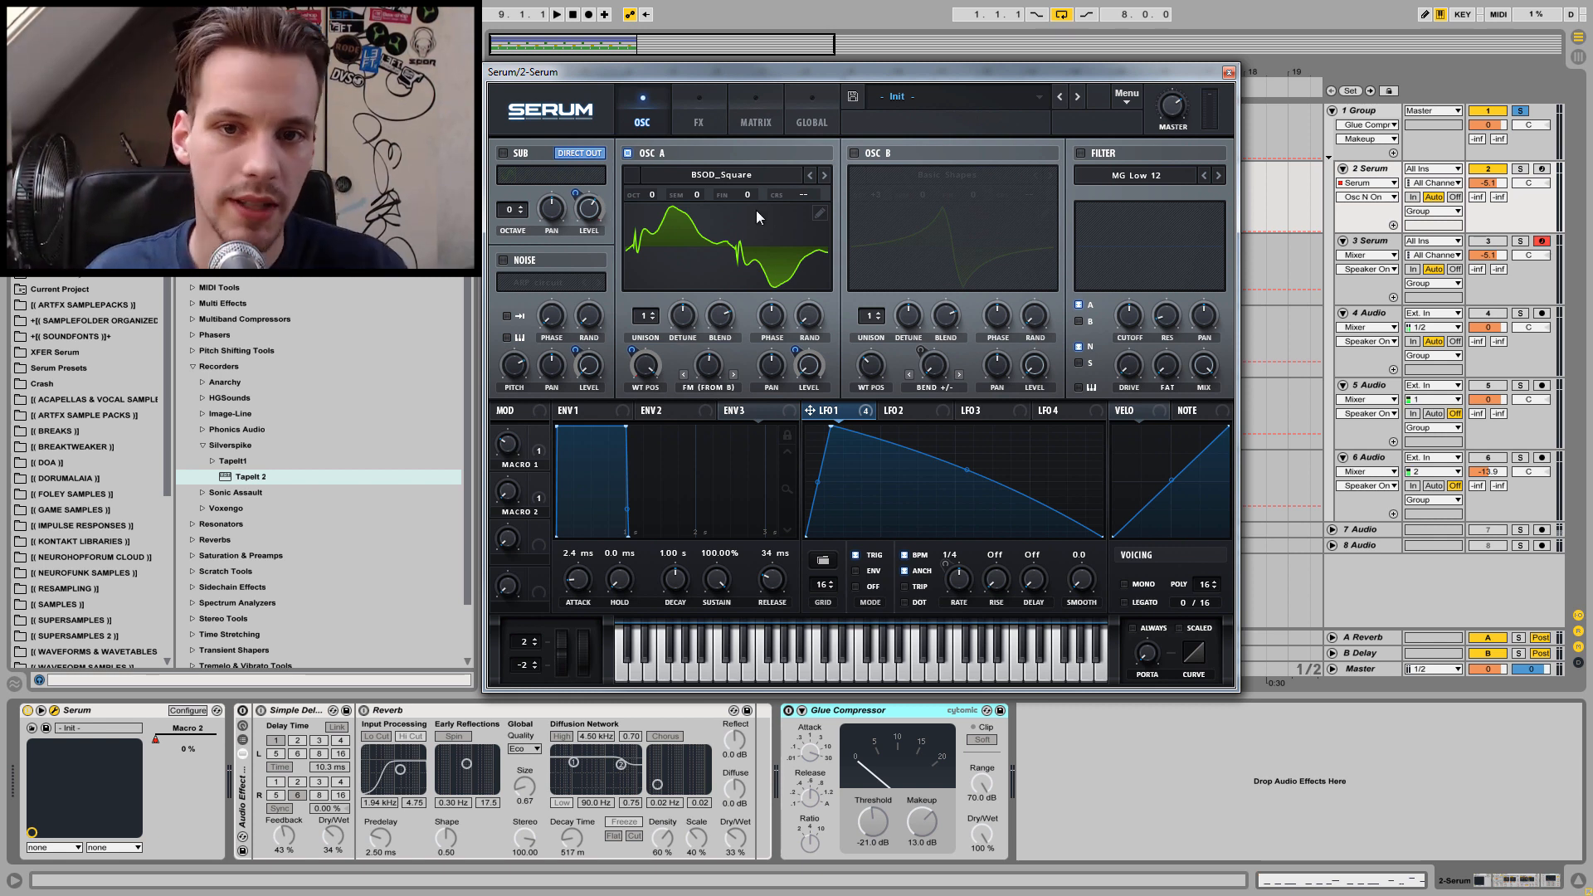
# Check which wavetable category oscillator A uses and audition oscillator A on its own.
pyautogui.click(749, 178)
pyautogui.moveTo(719, 269)
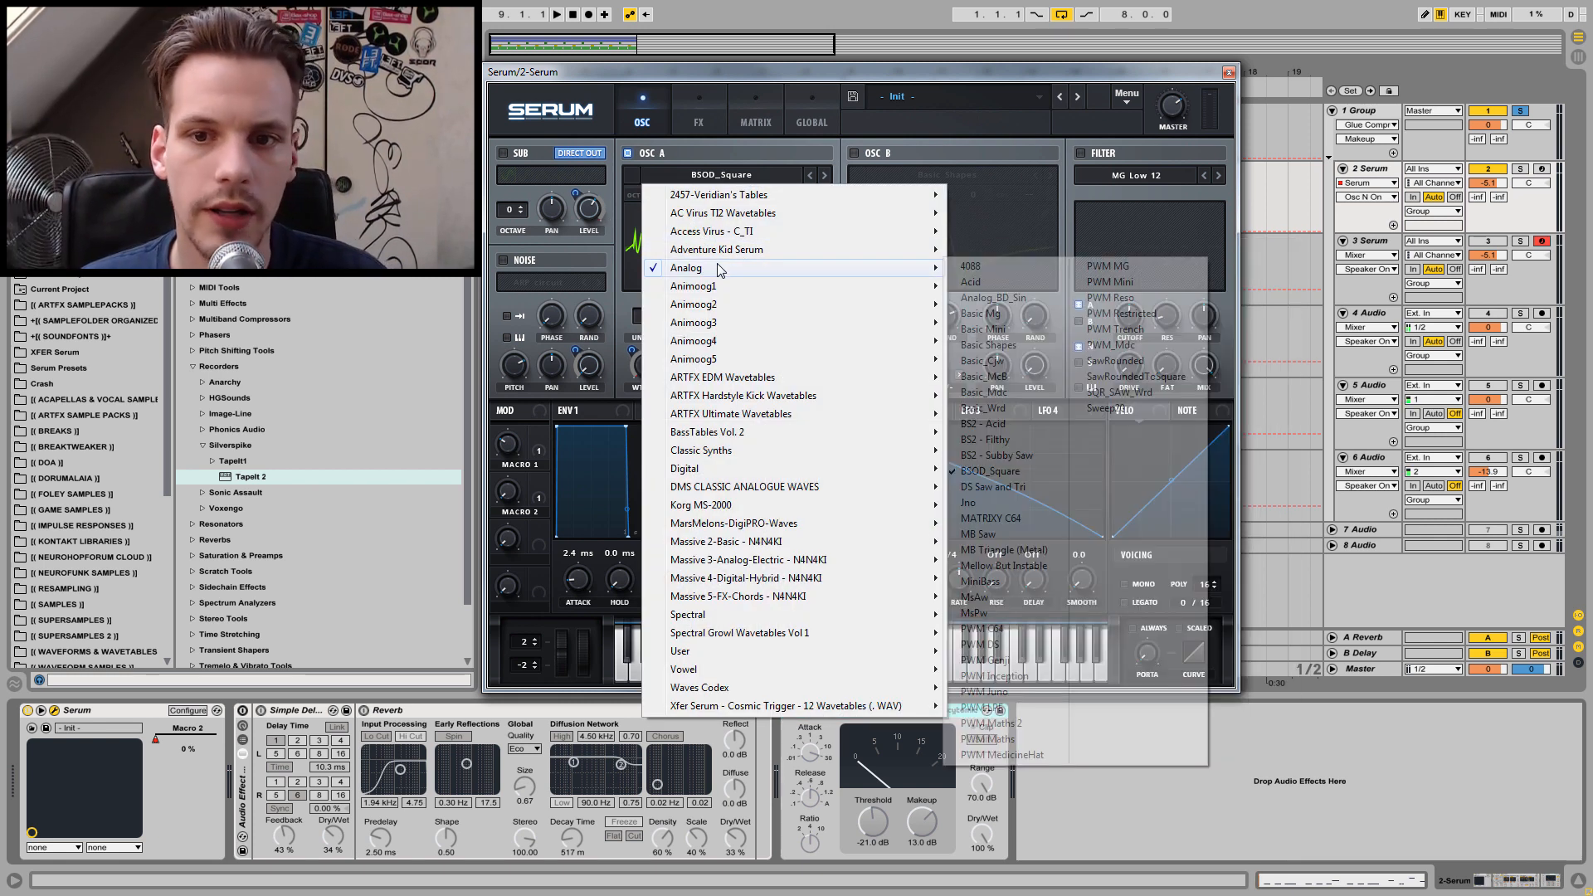
pyautogui.click(949, 71)
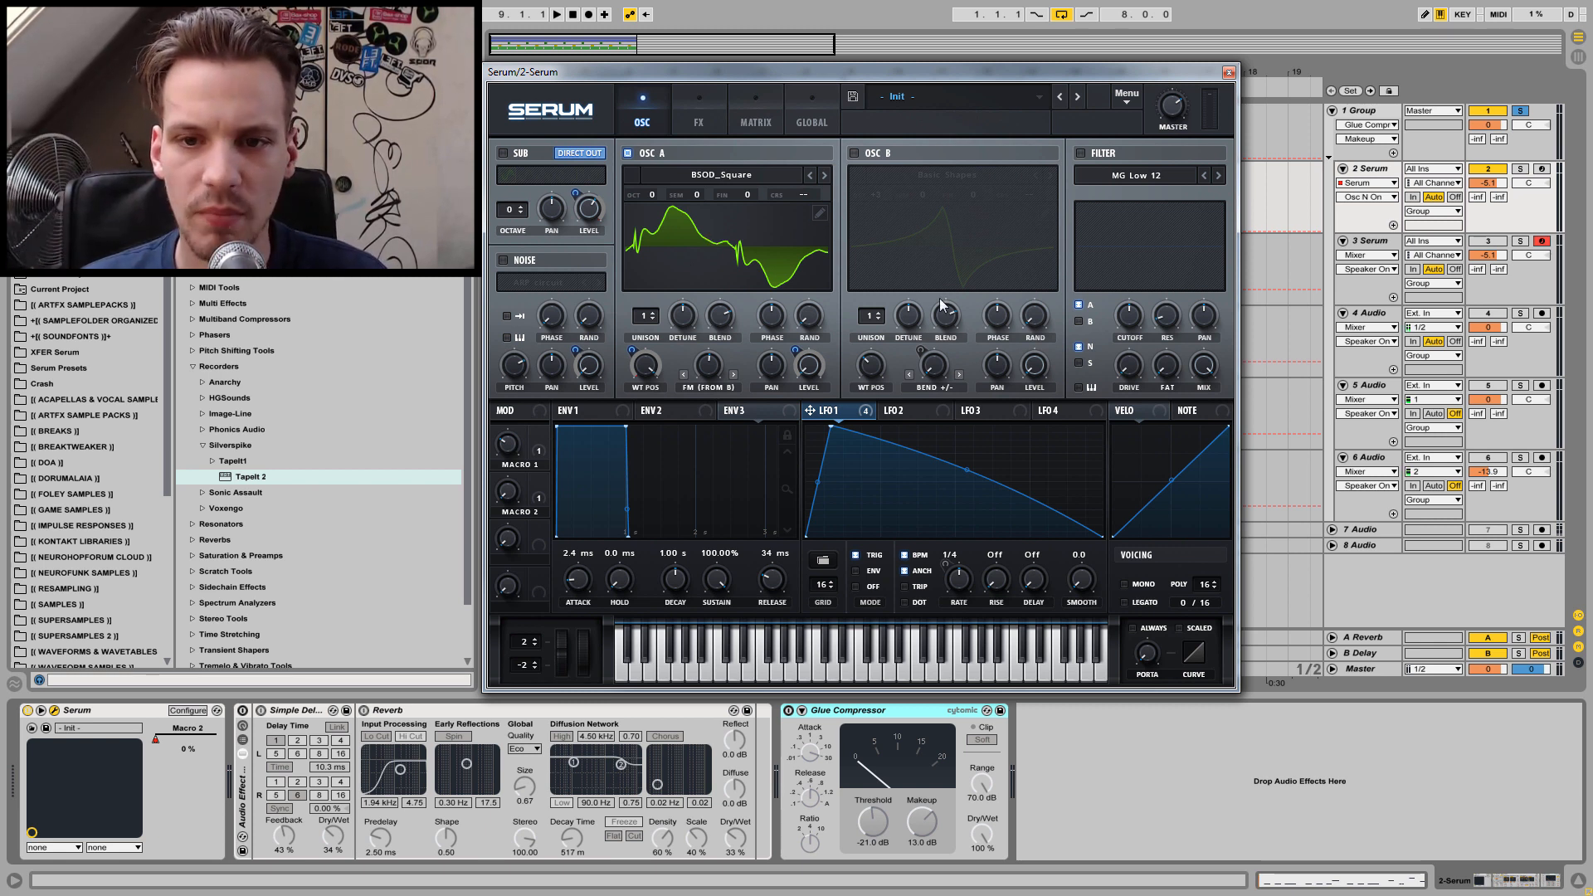
pyautogui.press('space')
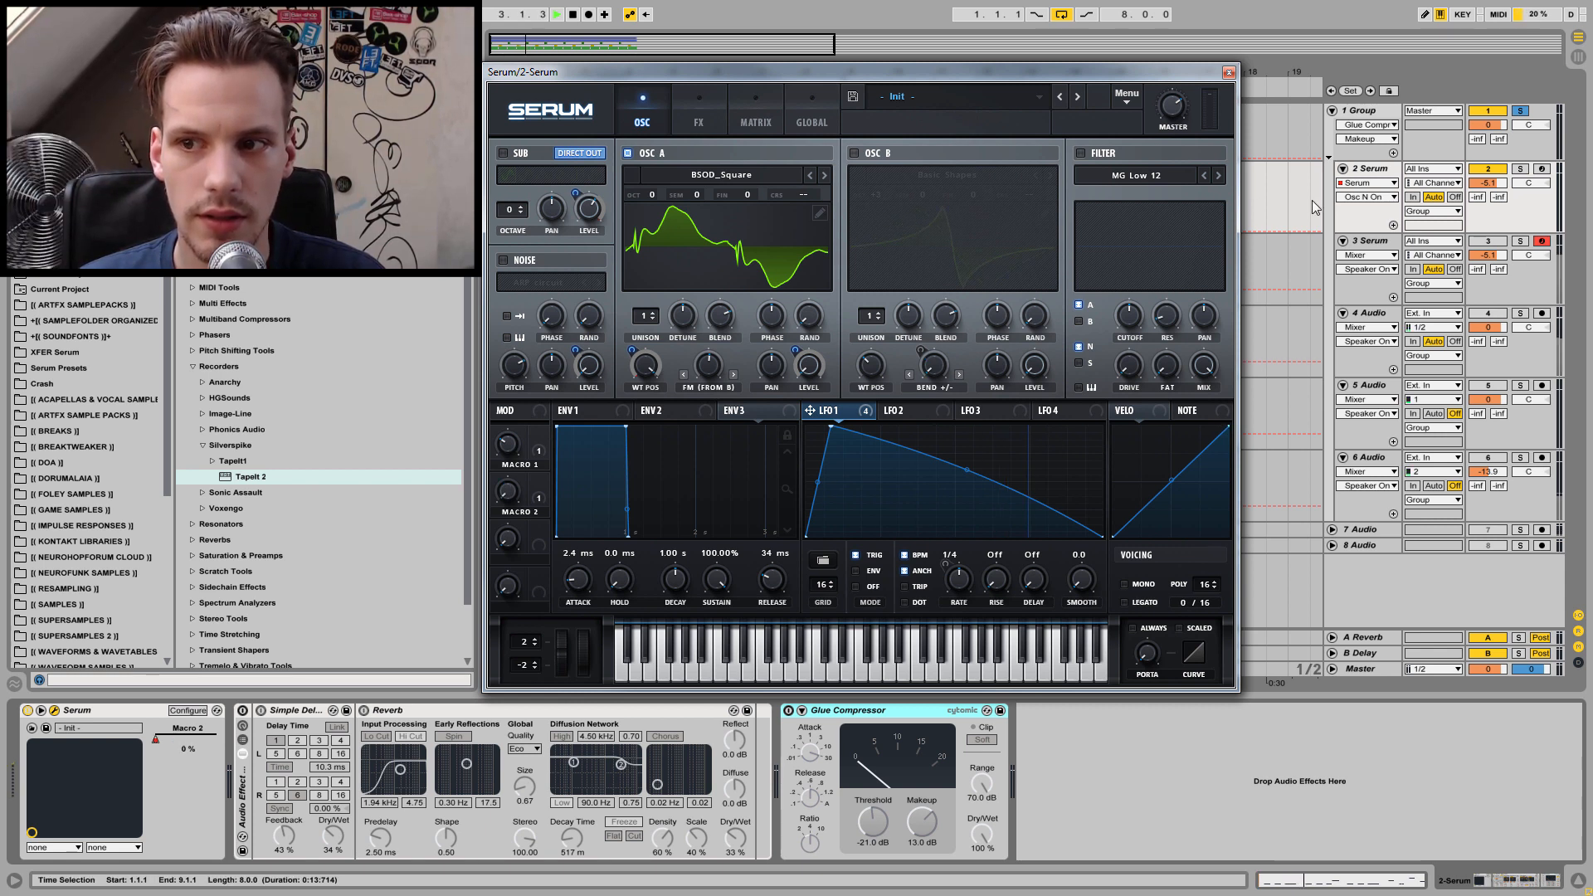
pyautogui.press('space')
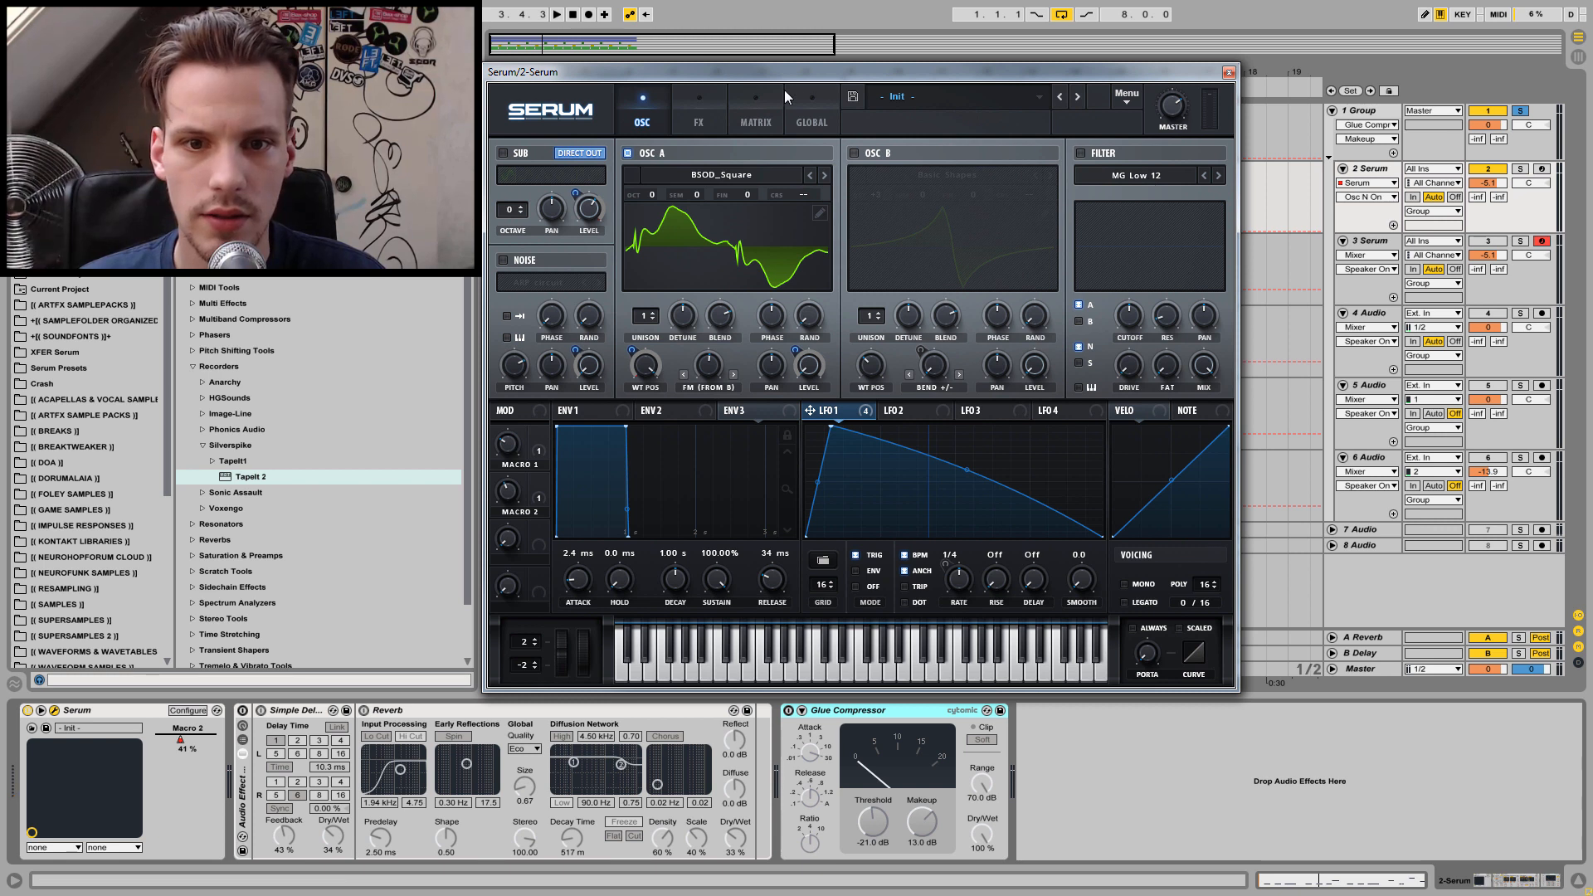
# Reactivate LFO 1's modulation of oscillator A's level and rename Macro 2 to LFO RATE.
pyautogui.rightClick(808, 362)
pyautogui.click(890, 397)
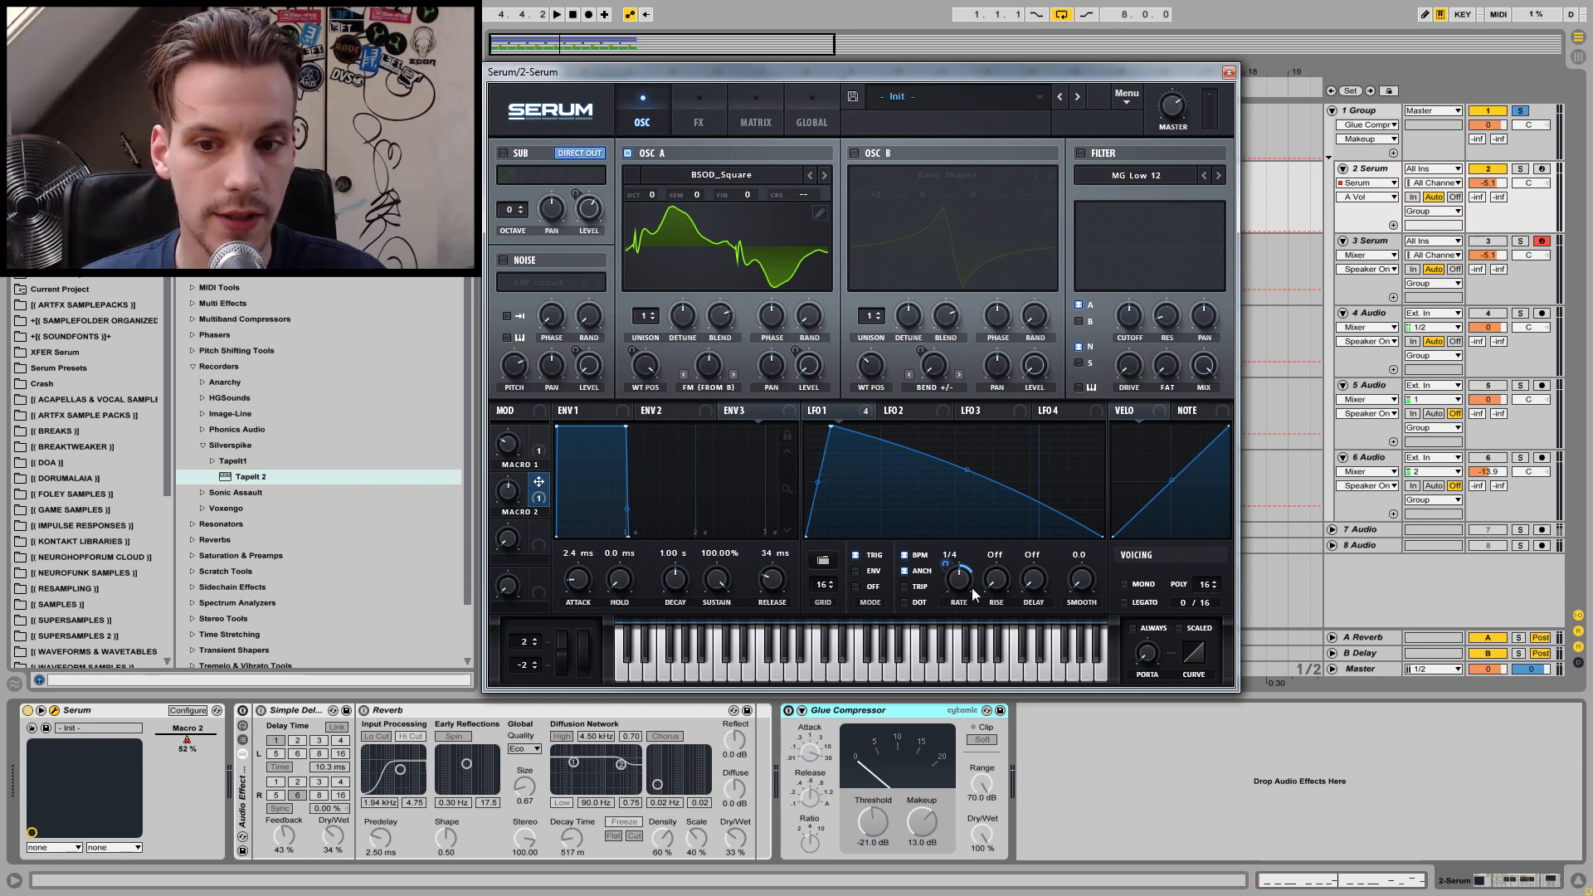
pyautogui.doubleClick(522, 512)
pyautogui.write('LFO RATE')
pyautogui.press('Return')
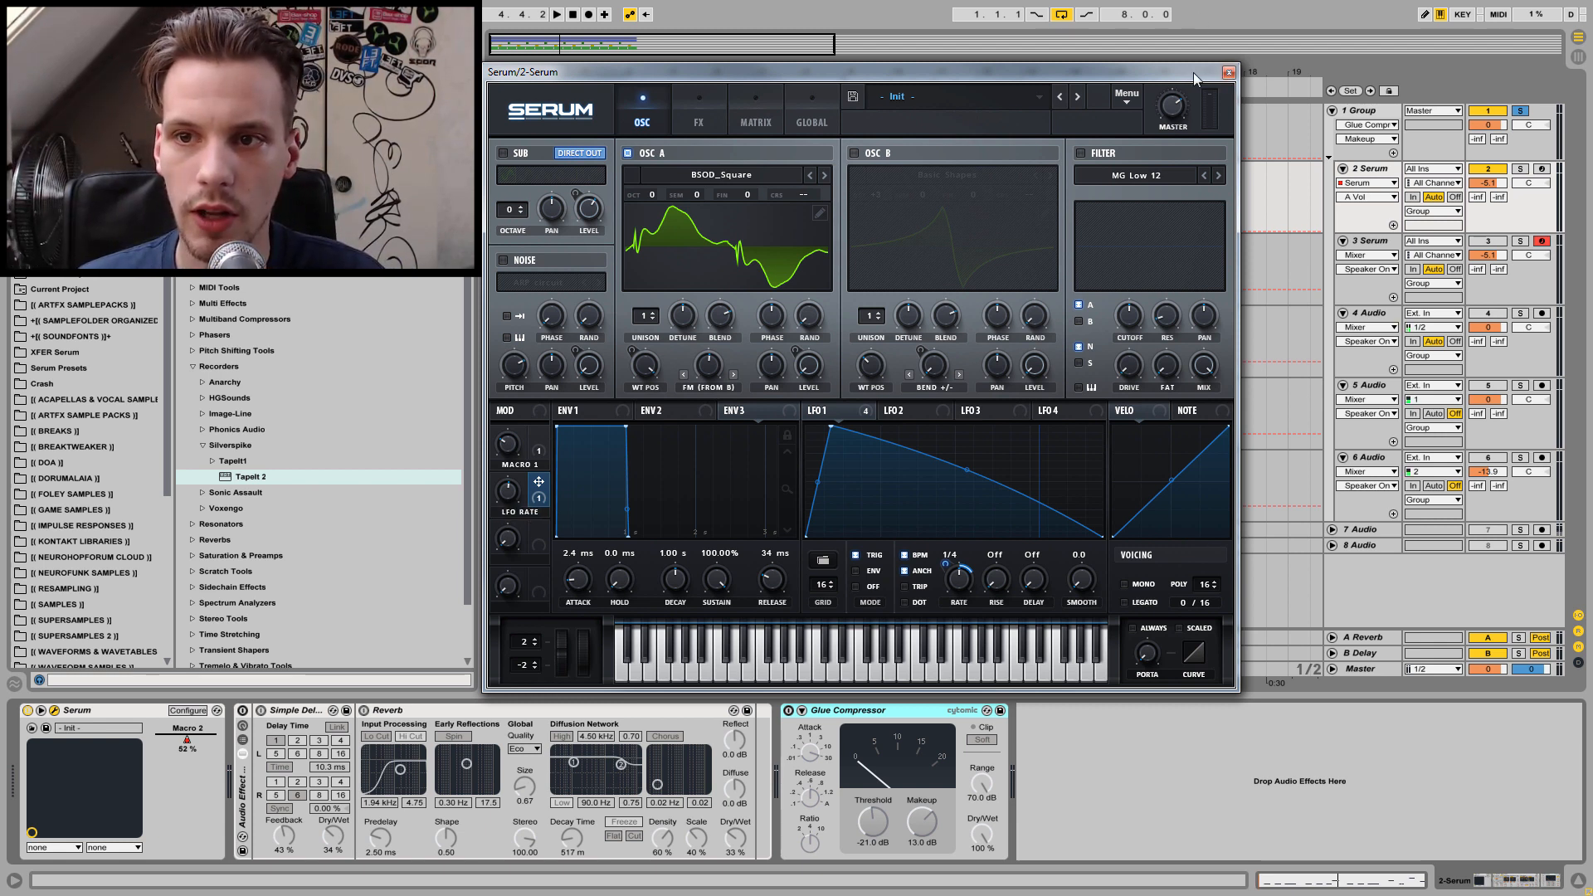
# Close the synth window, display the Macro 2 automation on the 2 Serum track and play the loop from bar 1.
pyautogui.click(1228, 73)
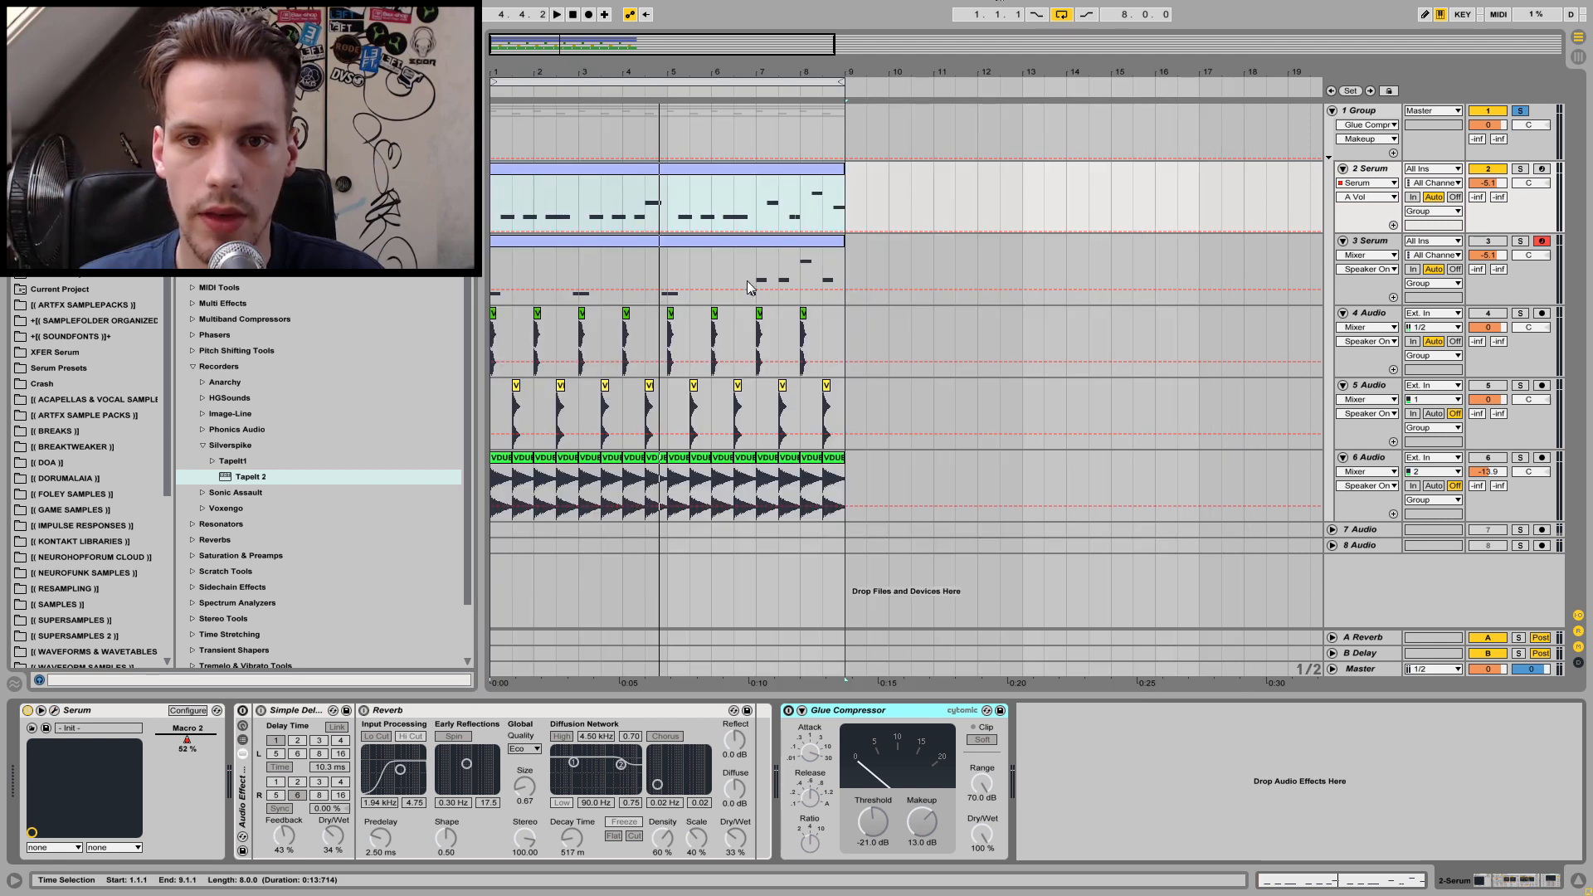
pyautogui.click(1370, 199)
pyautogui.click(1372, 221)
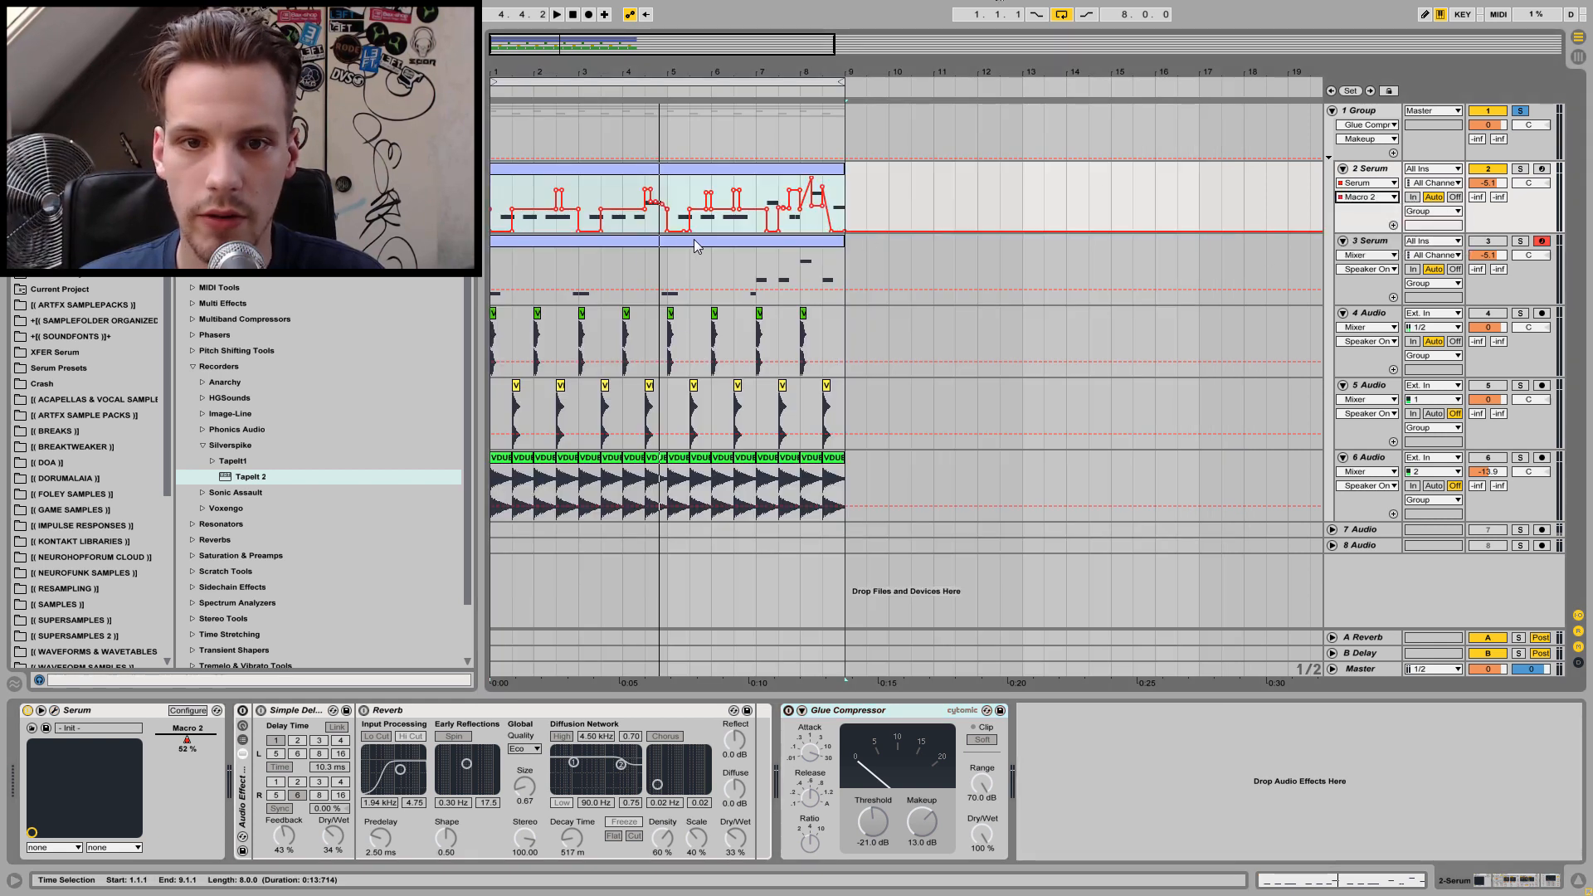
pyautogui.click(494, 184)
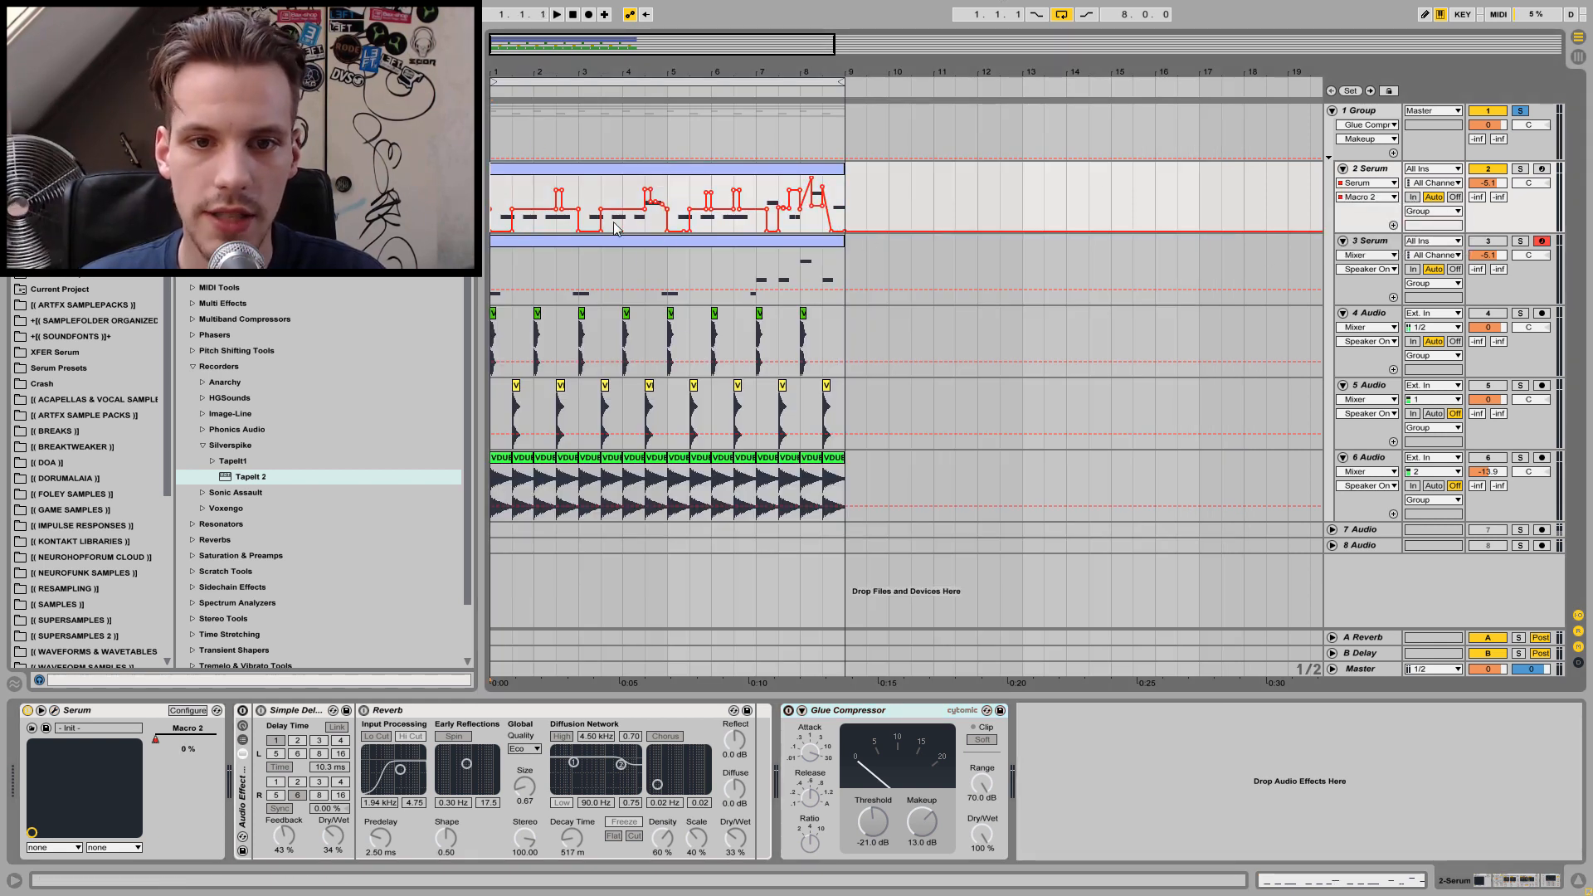
pyautogui.press('space')
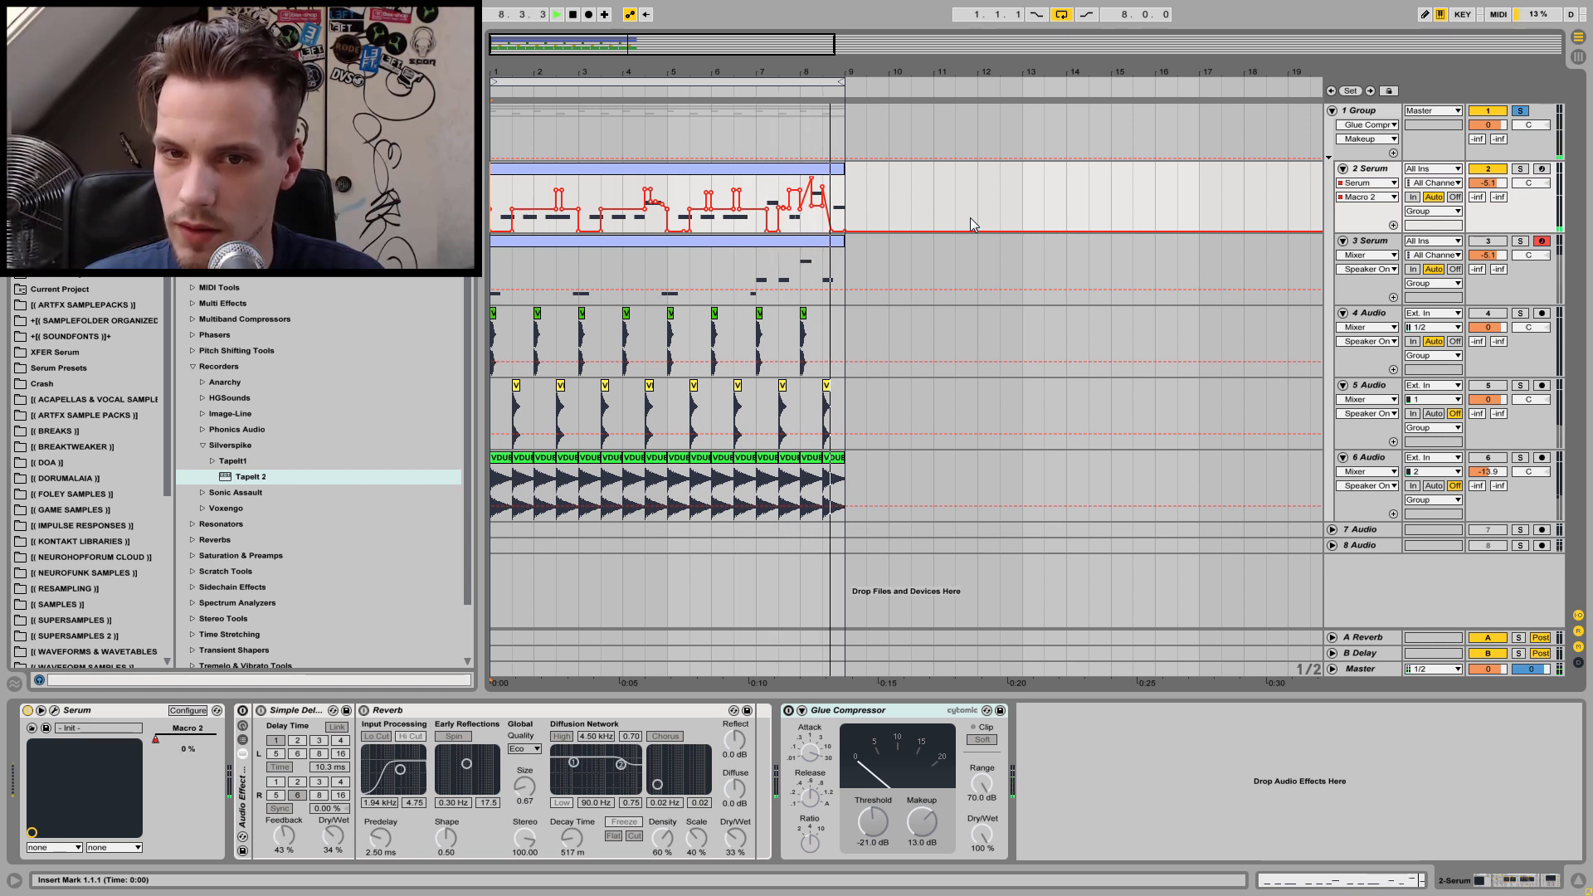
pyautogui.press('space')
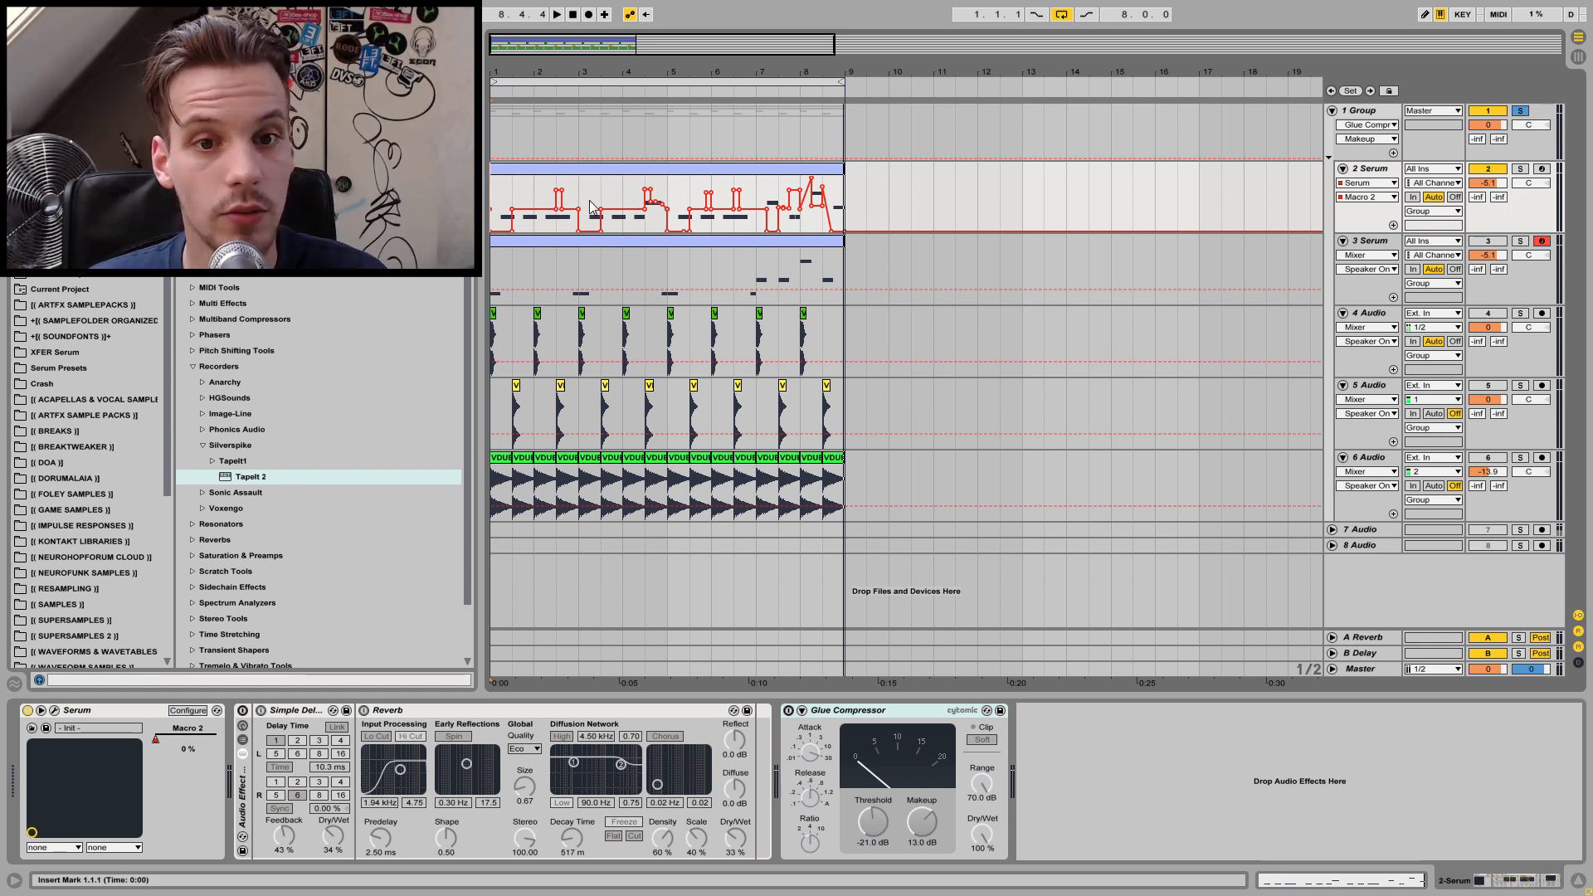
# Reopen Serum on track 2, turn on oscillator B and set its warp mode to Off.
pyautogui.click(56, 712)
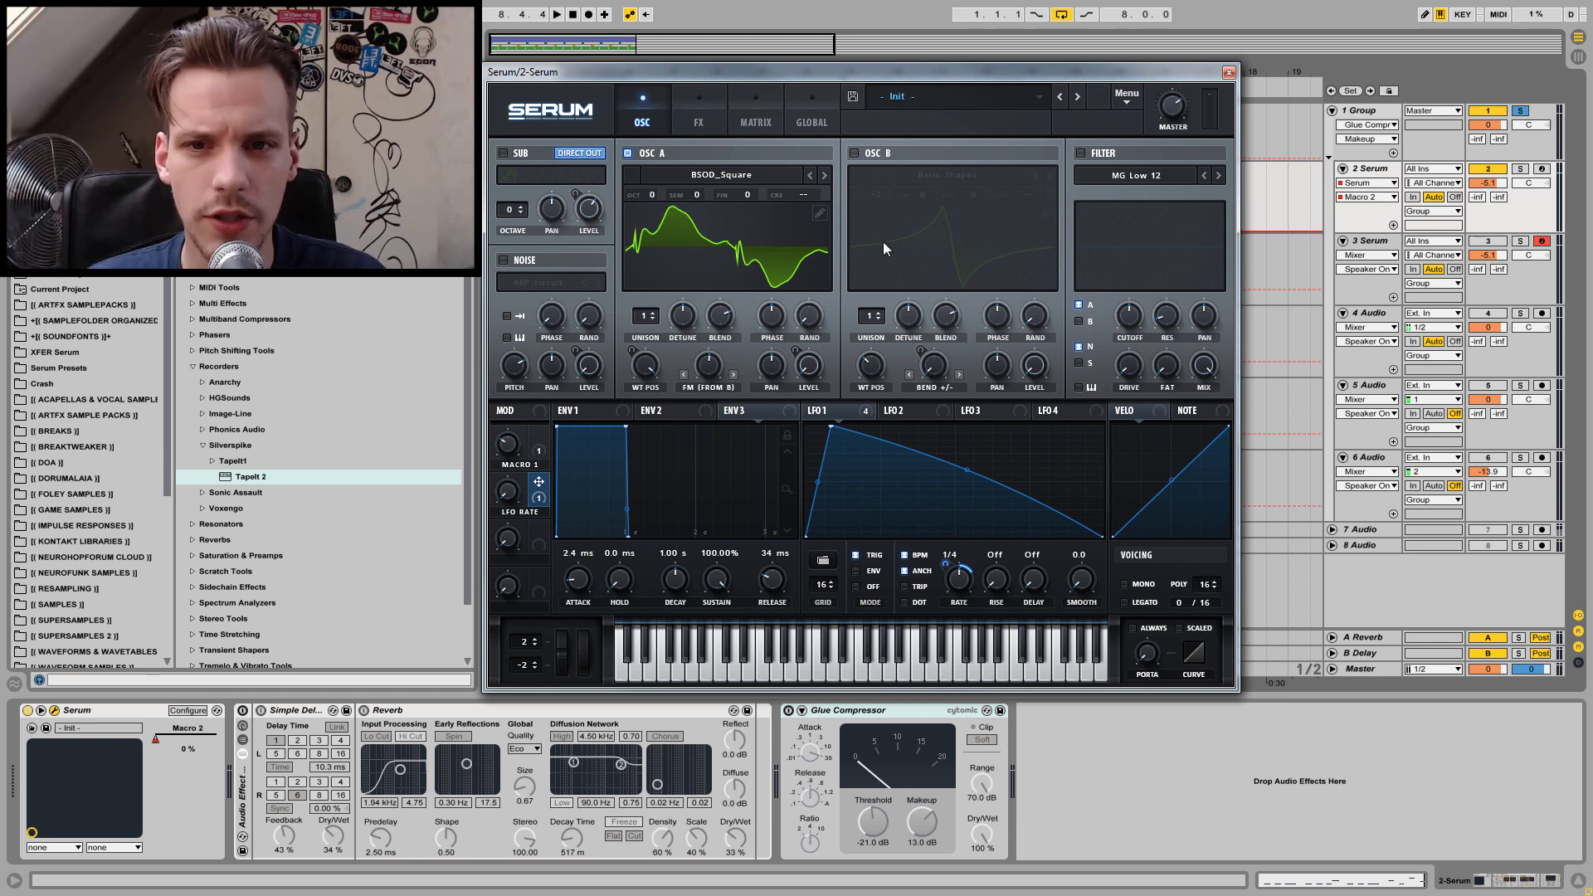
pyautogui.click(854, 153)
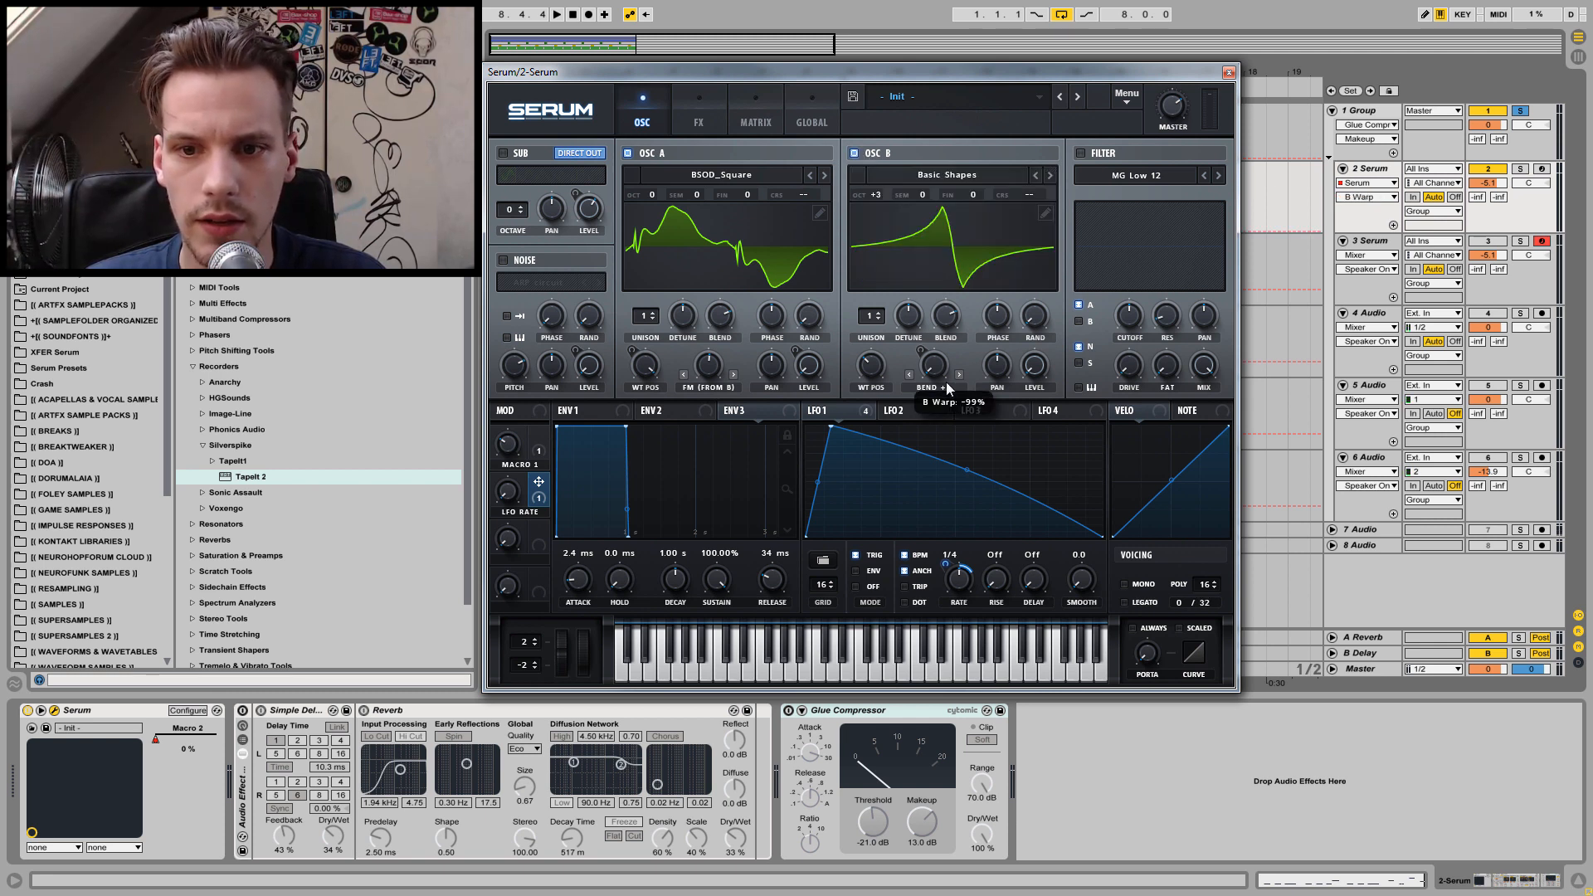
pyautogui.click(946, 387)
pyautogui.click(943, 409)
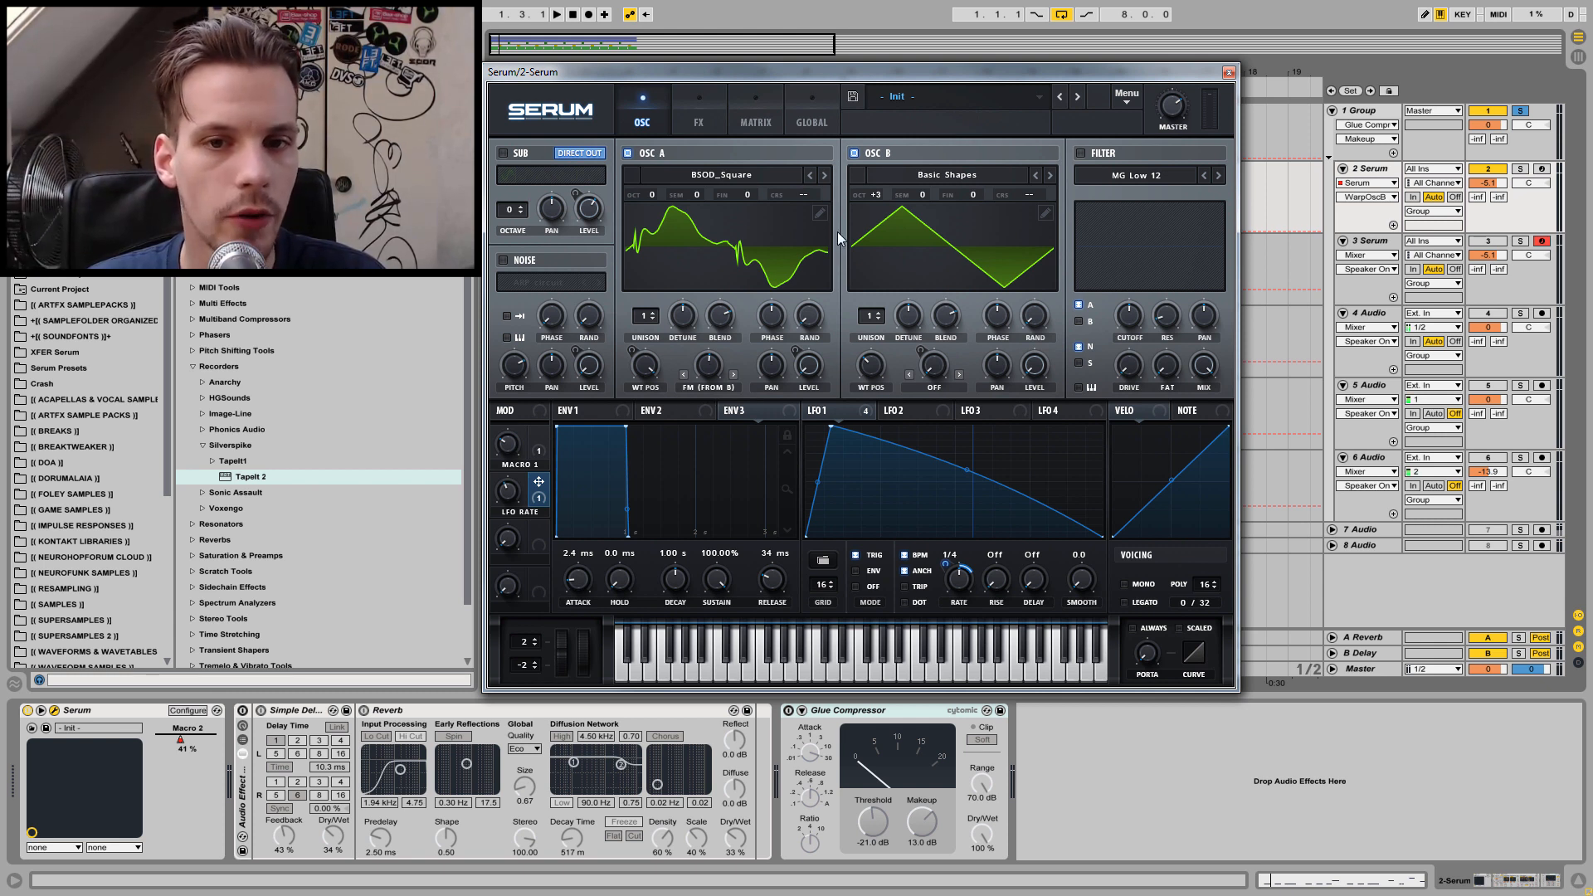
# Audition oscillator A's FM (From B) warp with oscillator B as the unwarped modulator.
pyautogui.press('space')
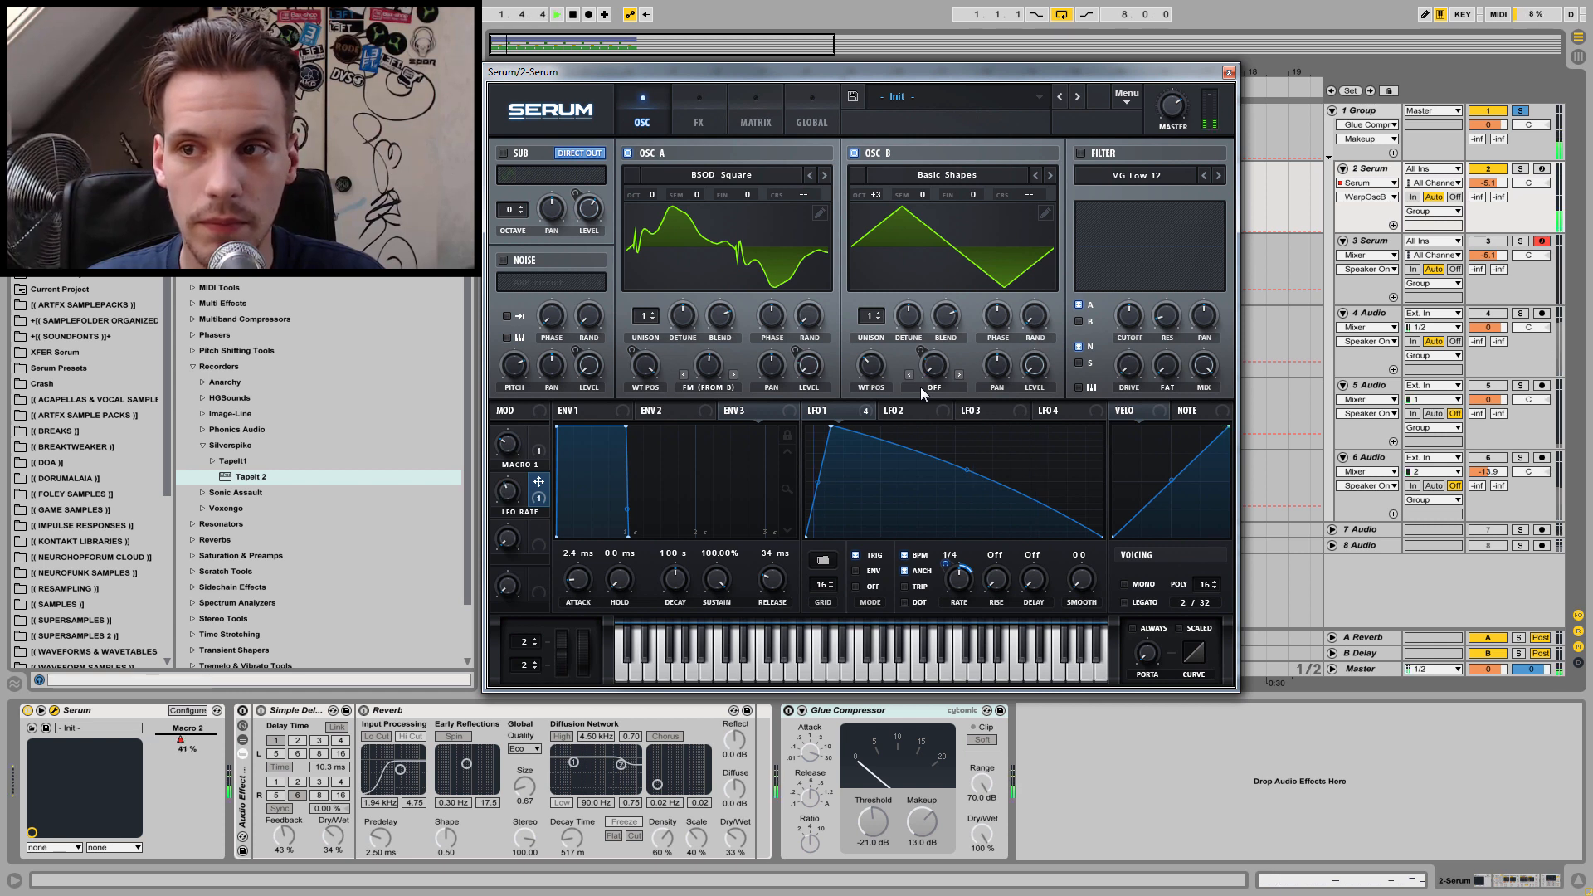
pyautogui.press('space')
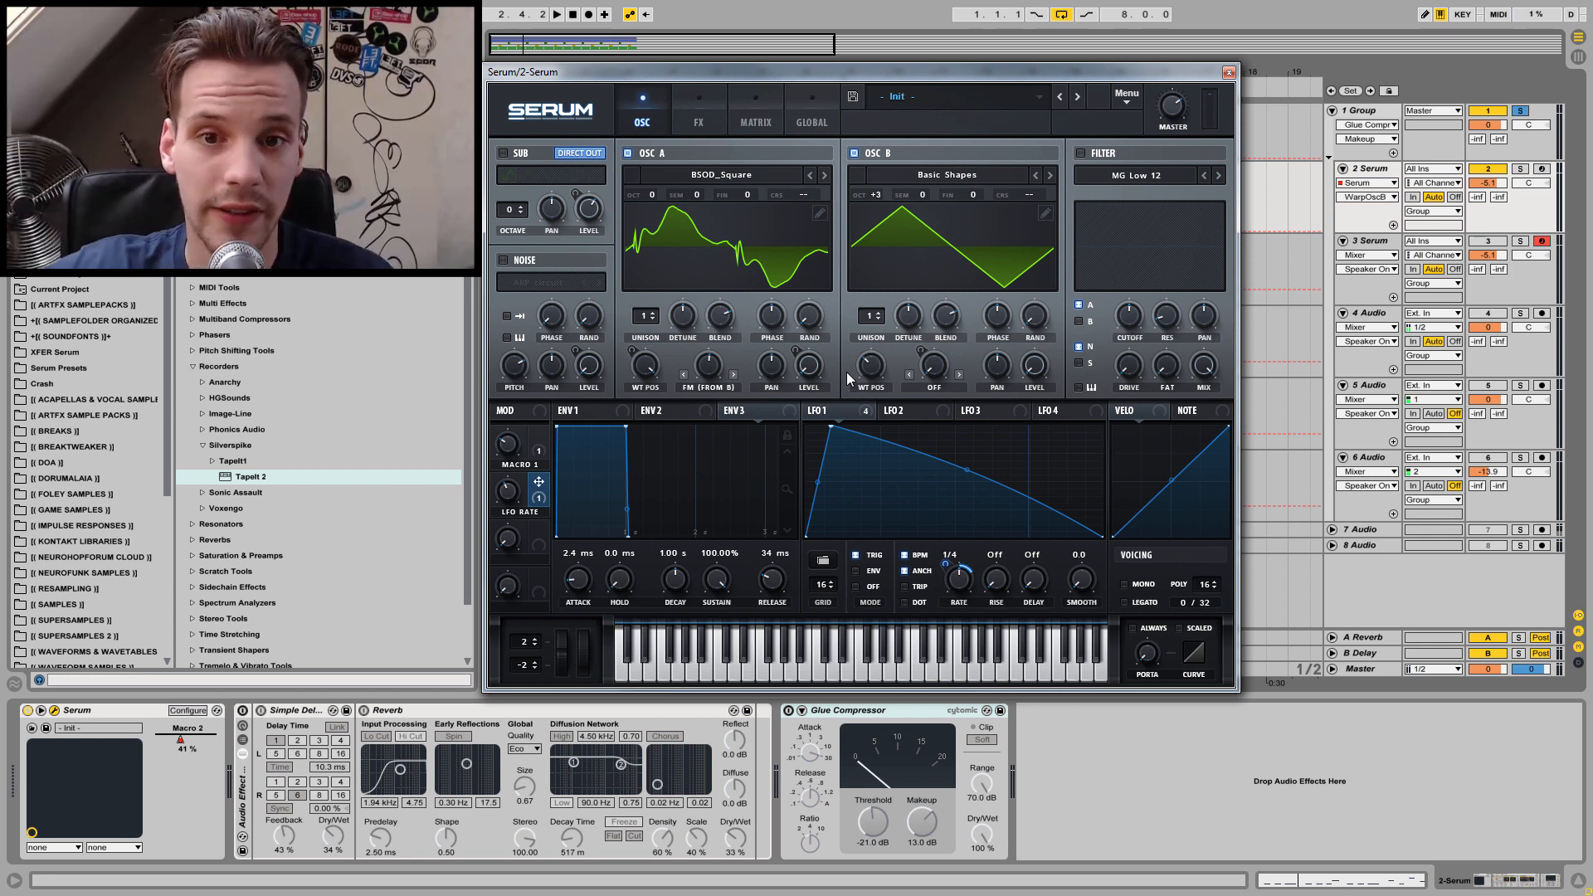
pyautogui.press('space')
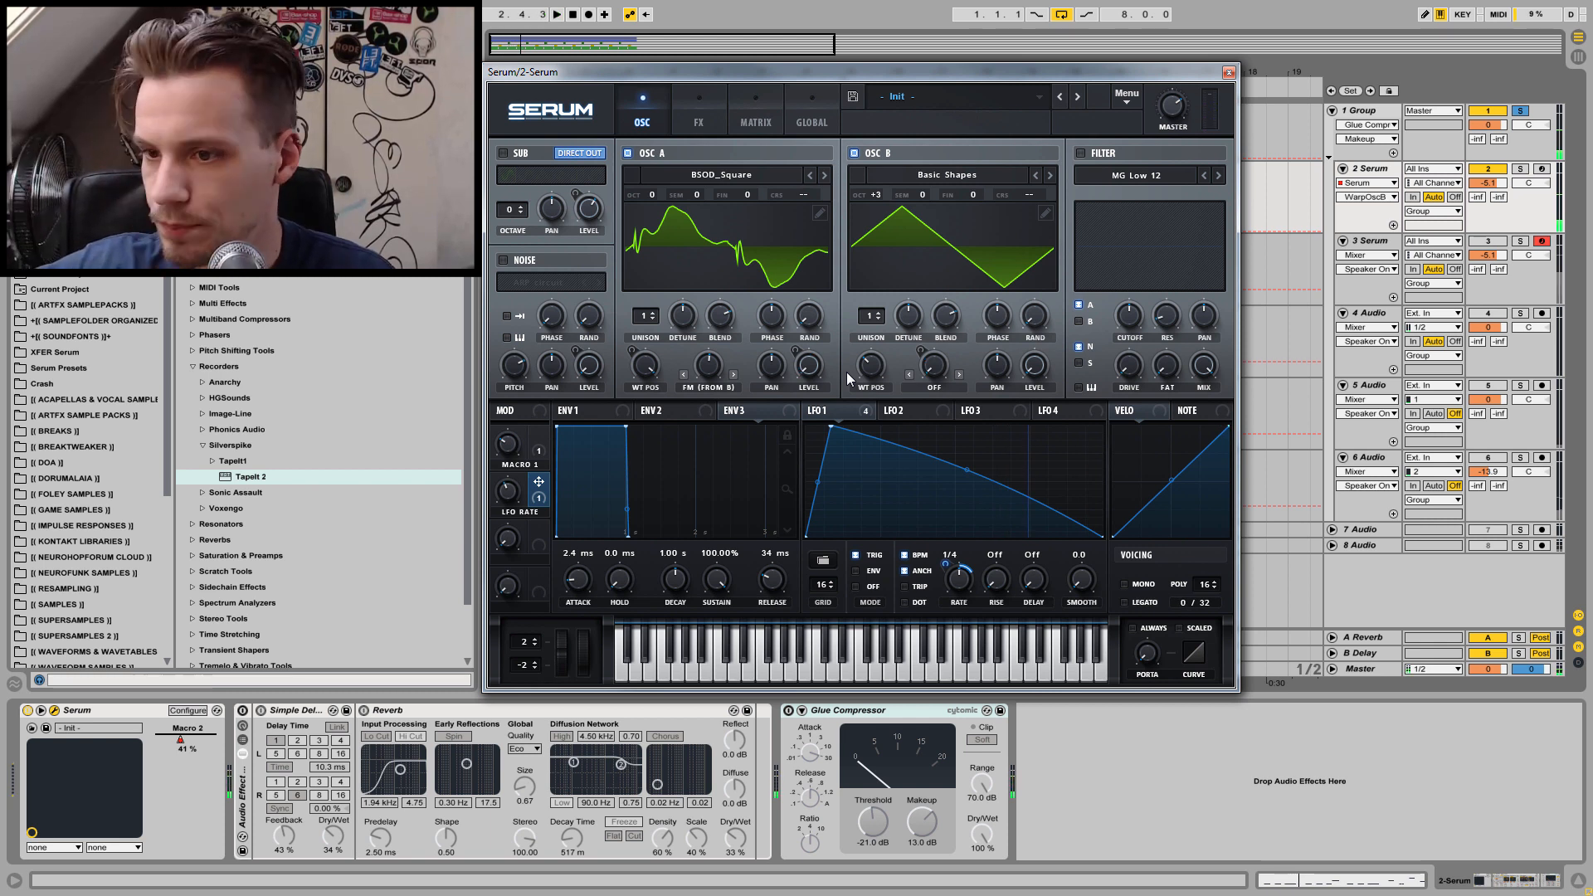
pyautogui.click(707, 369)
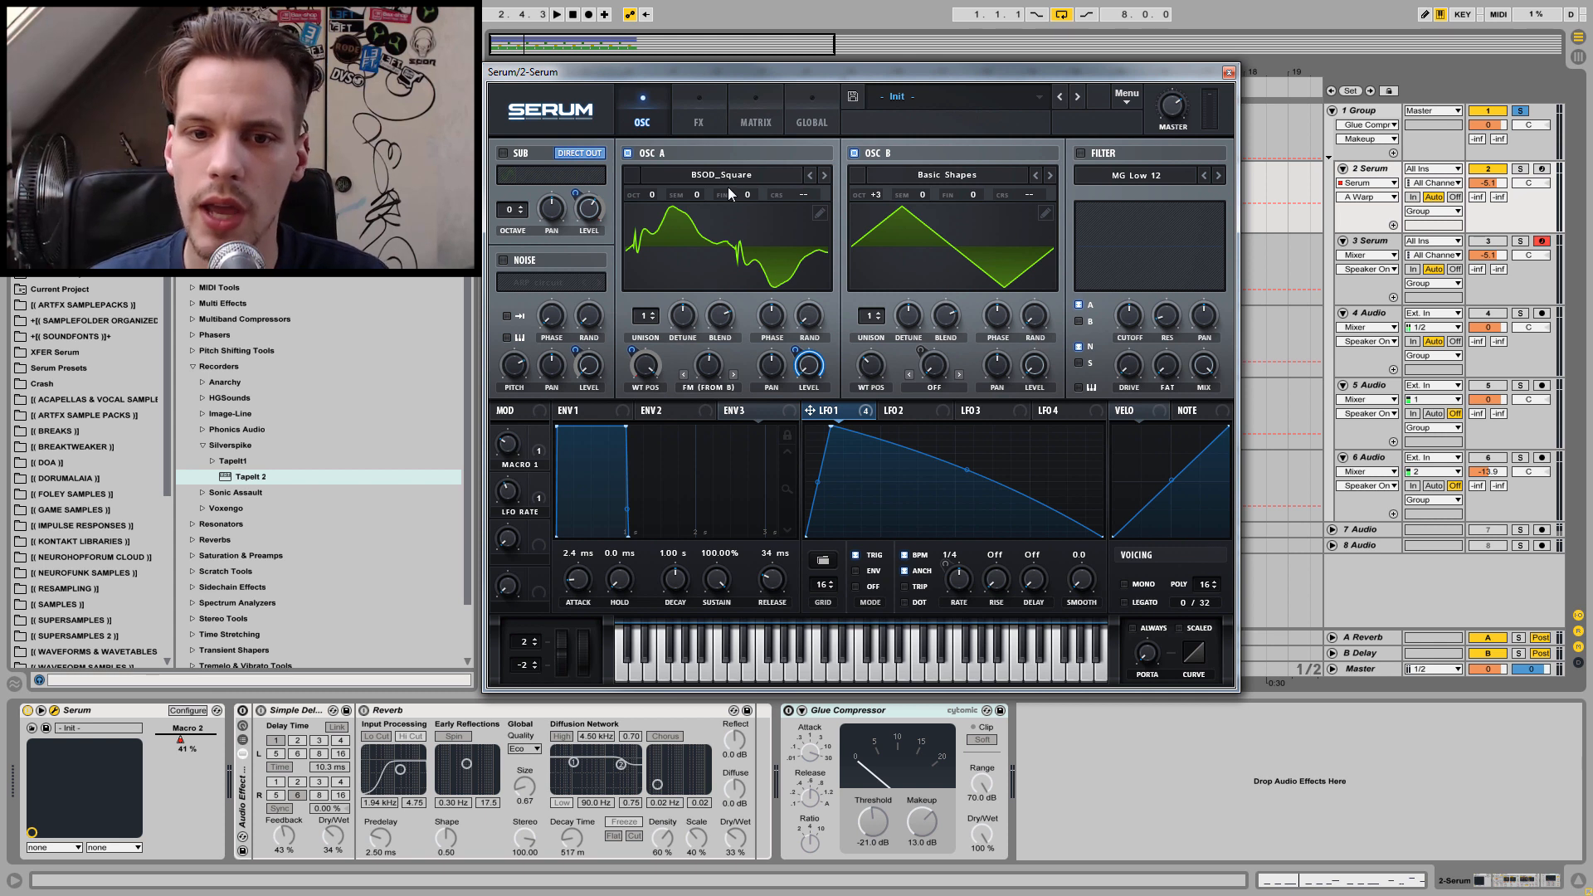
# Reactivate LFO 1's modulation of oscillator A's wavetable position and play the sound.
pyautogui.rightClick(819, 423)
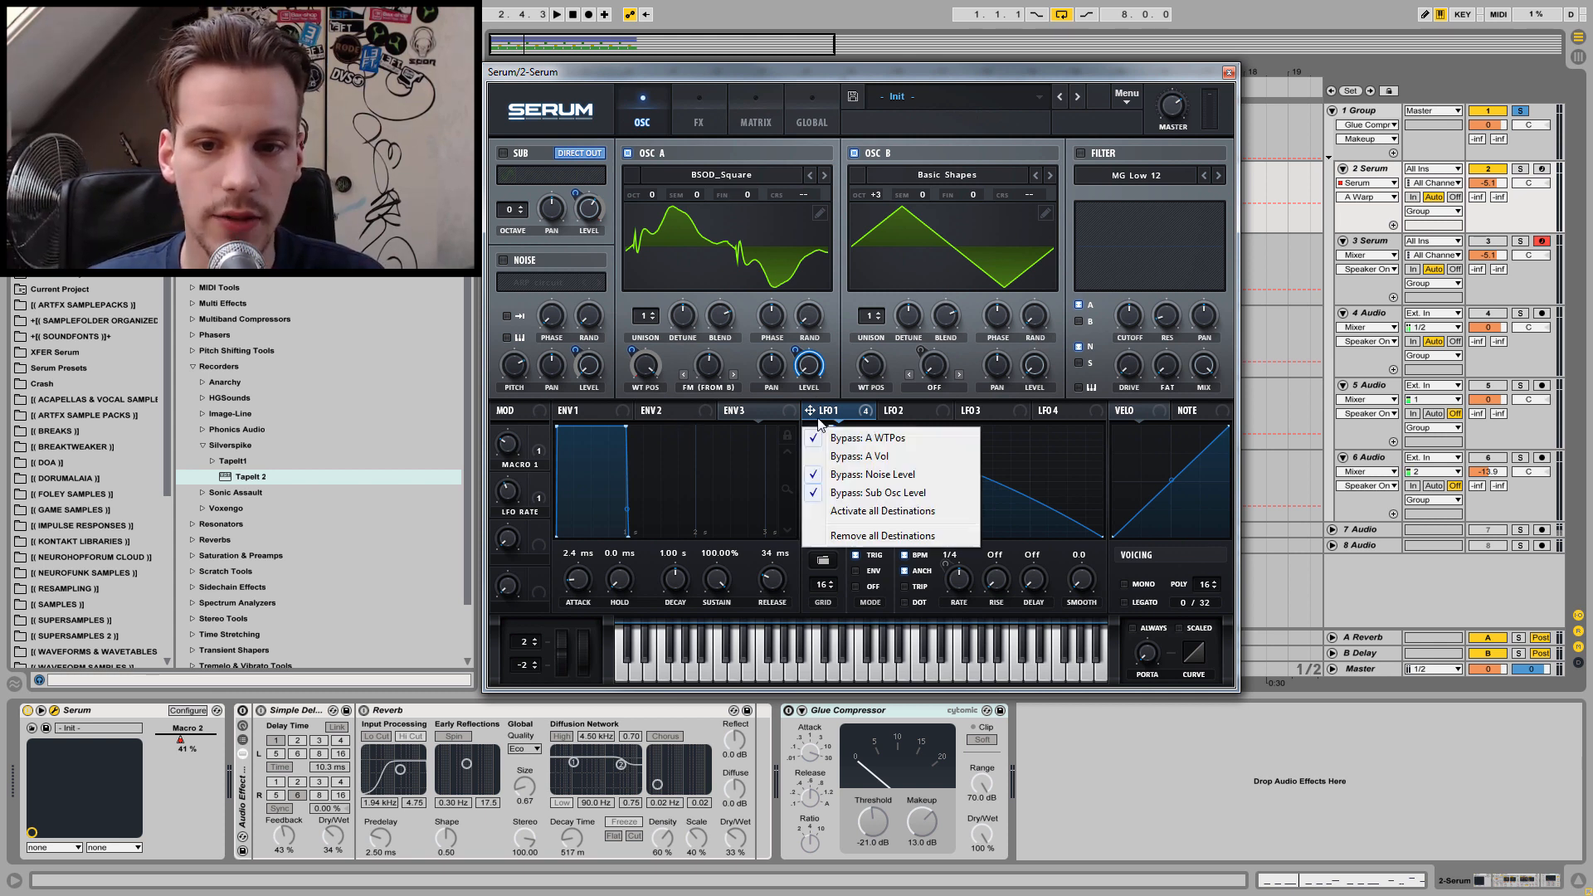
pyautogui.click(868, 440)
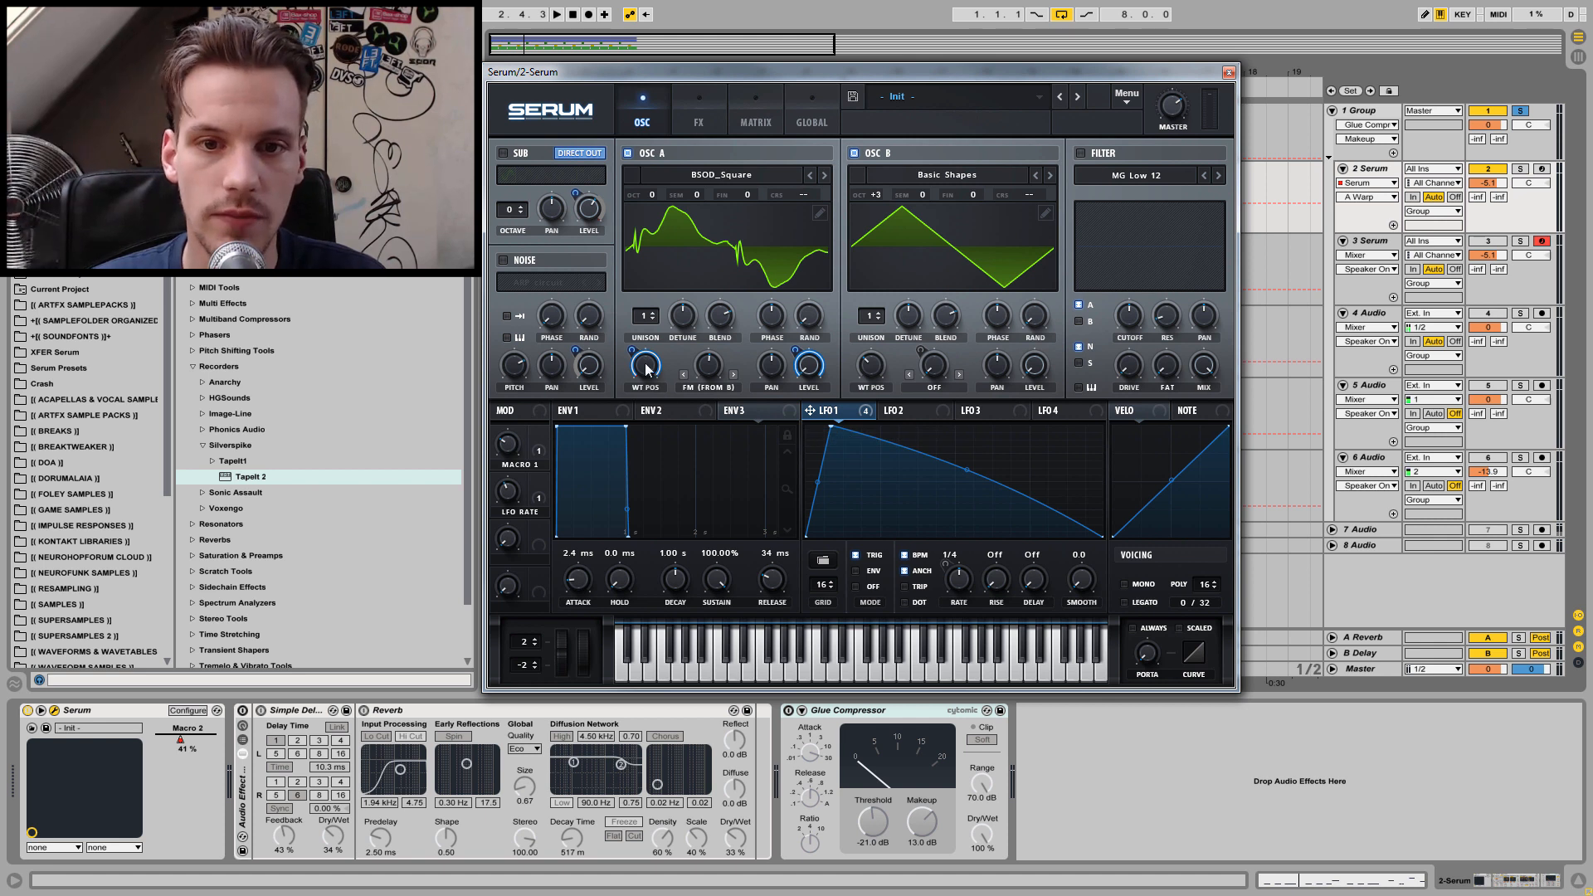
pyautogui.press('space')
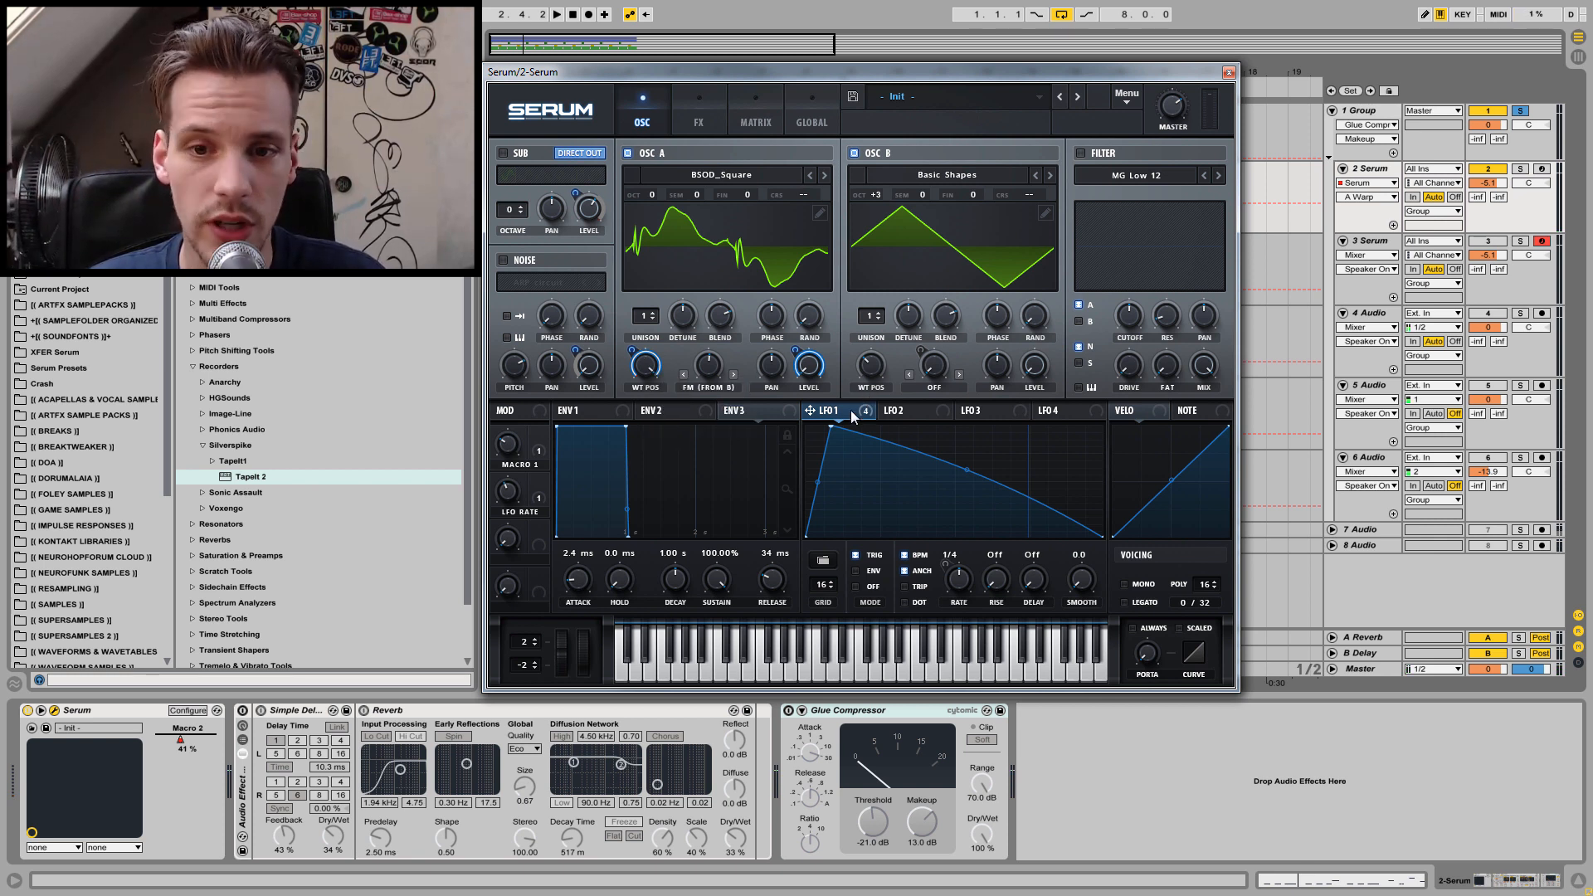
pyautogui.moveTo(852, 413)
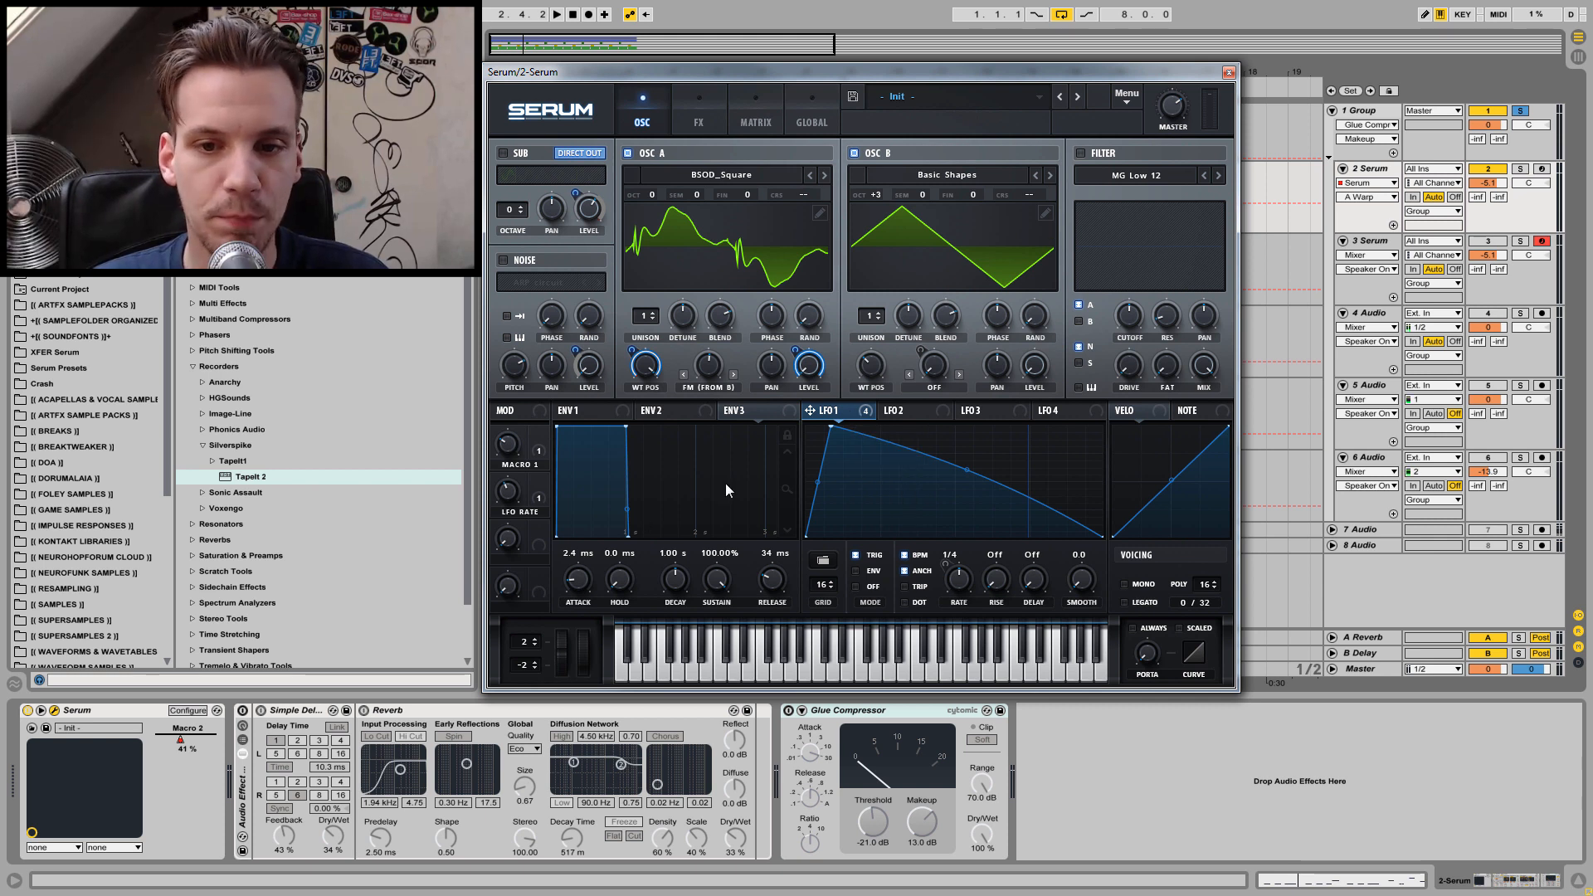
# Reactivate LFO 1's modulation of the noise level and play the loop.
pyautogui.rightClick(583, 378)
pyautogui.click(672, 396)
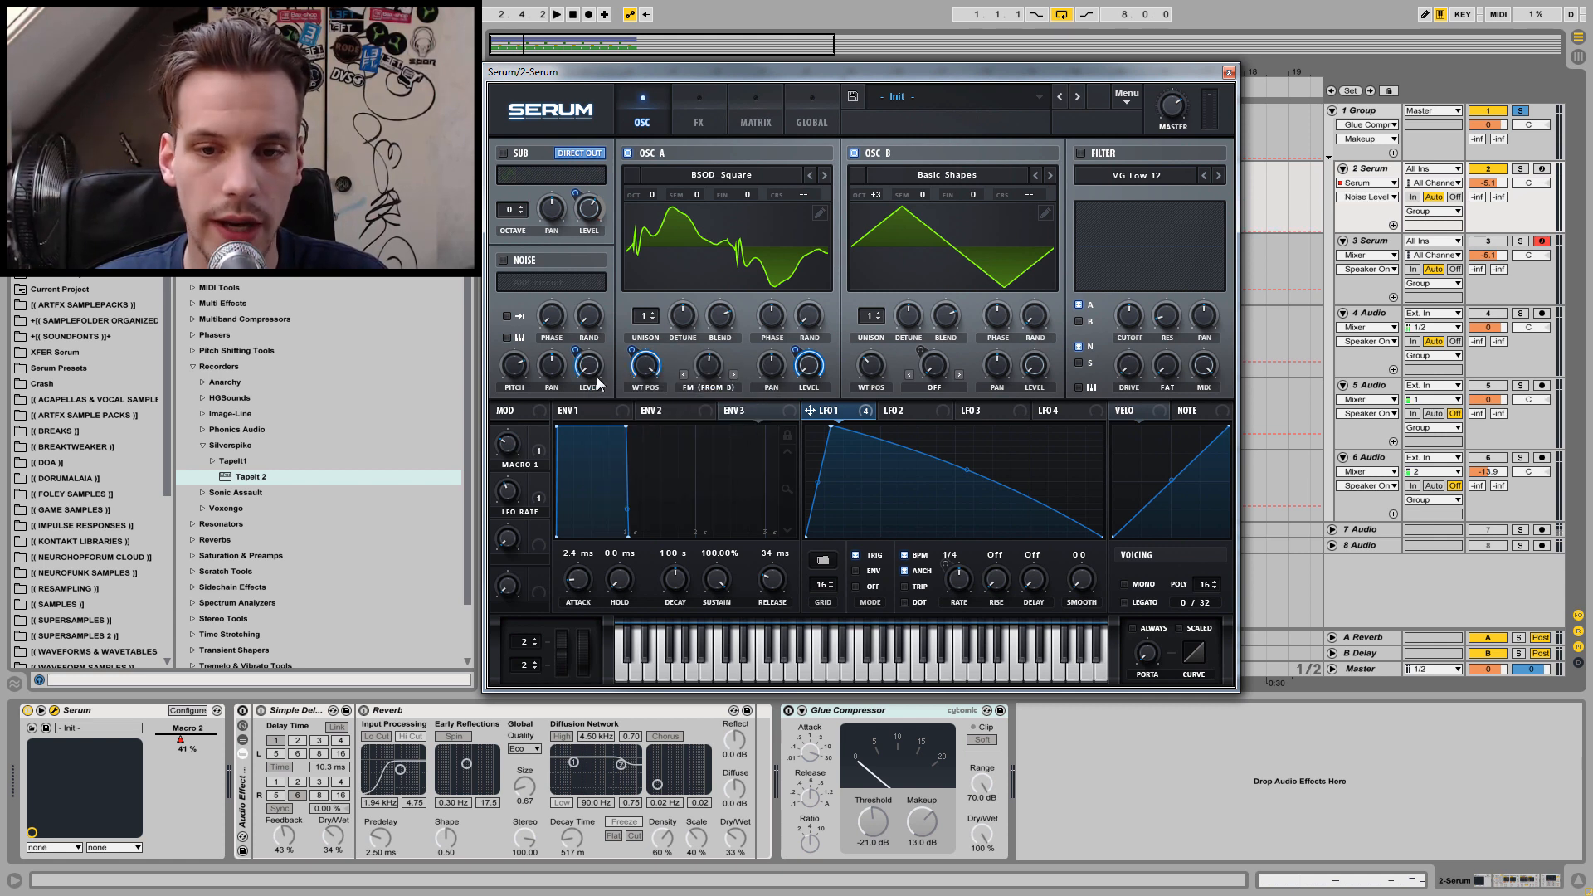
pyautogui.press('space')
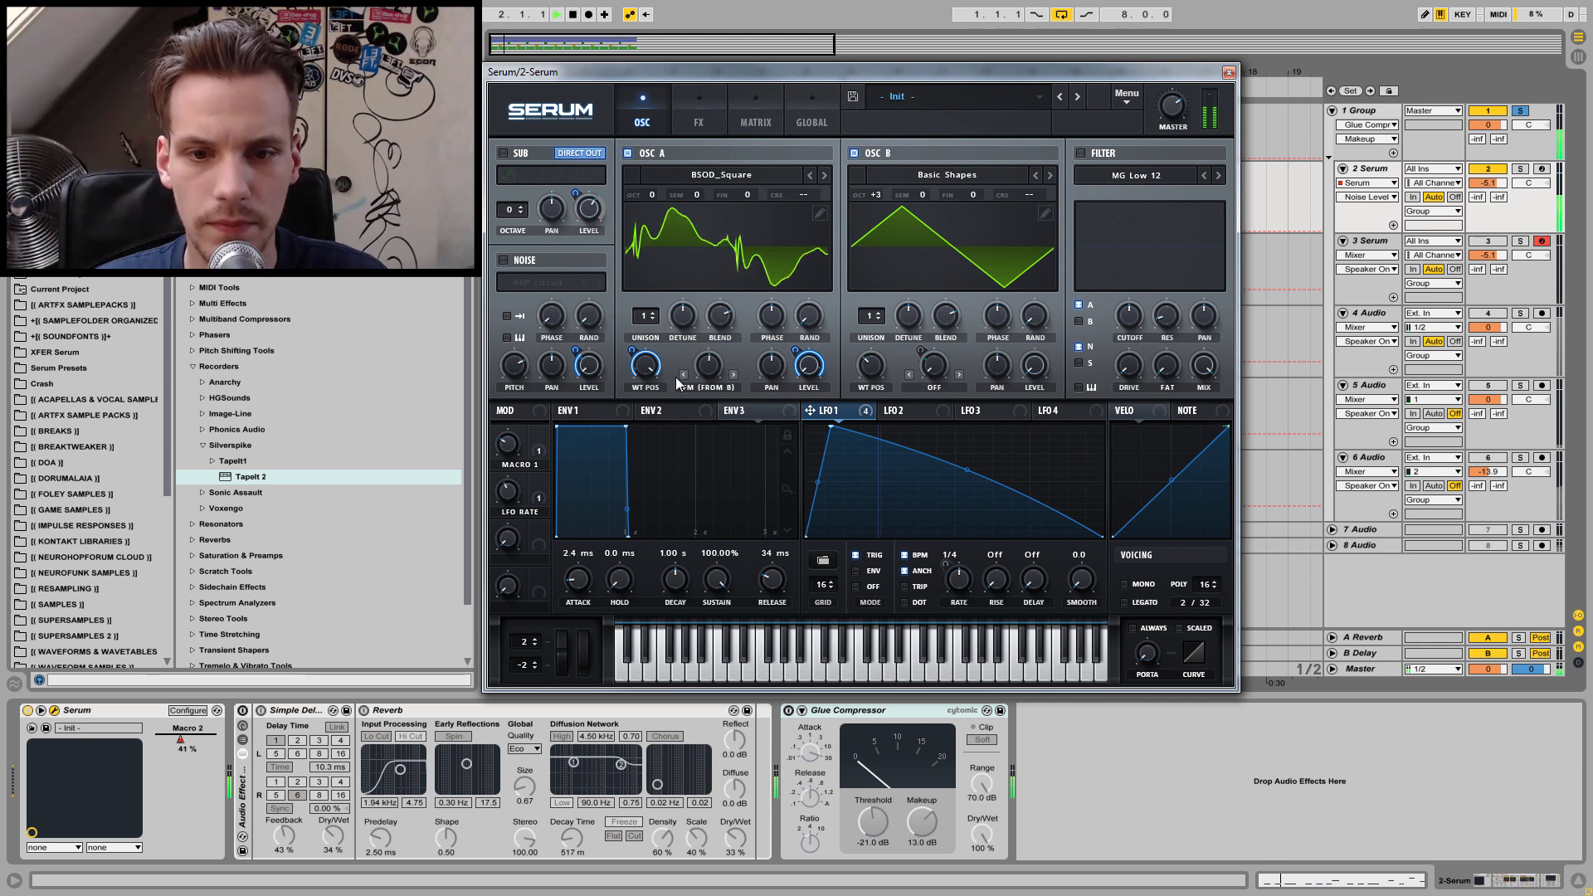
pyautogui.press('space')
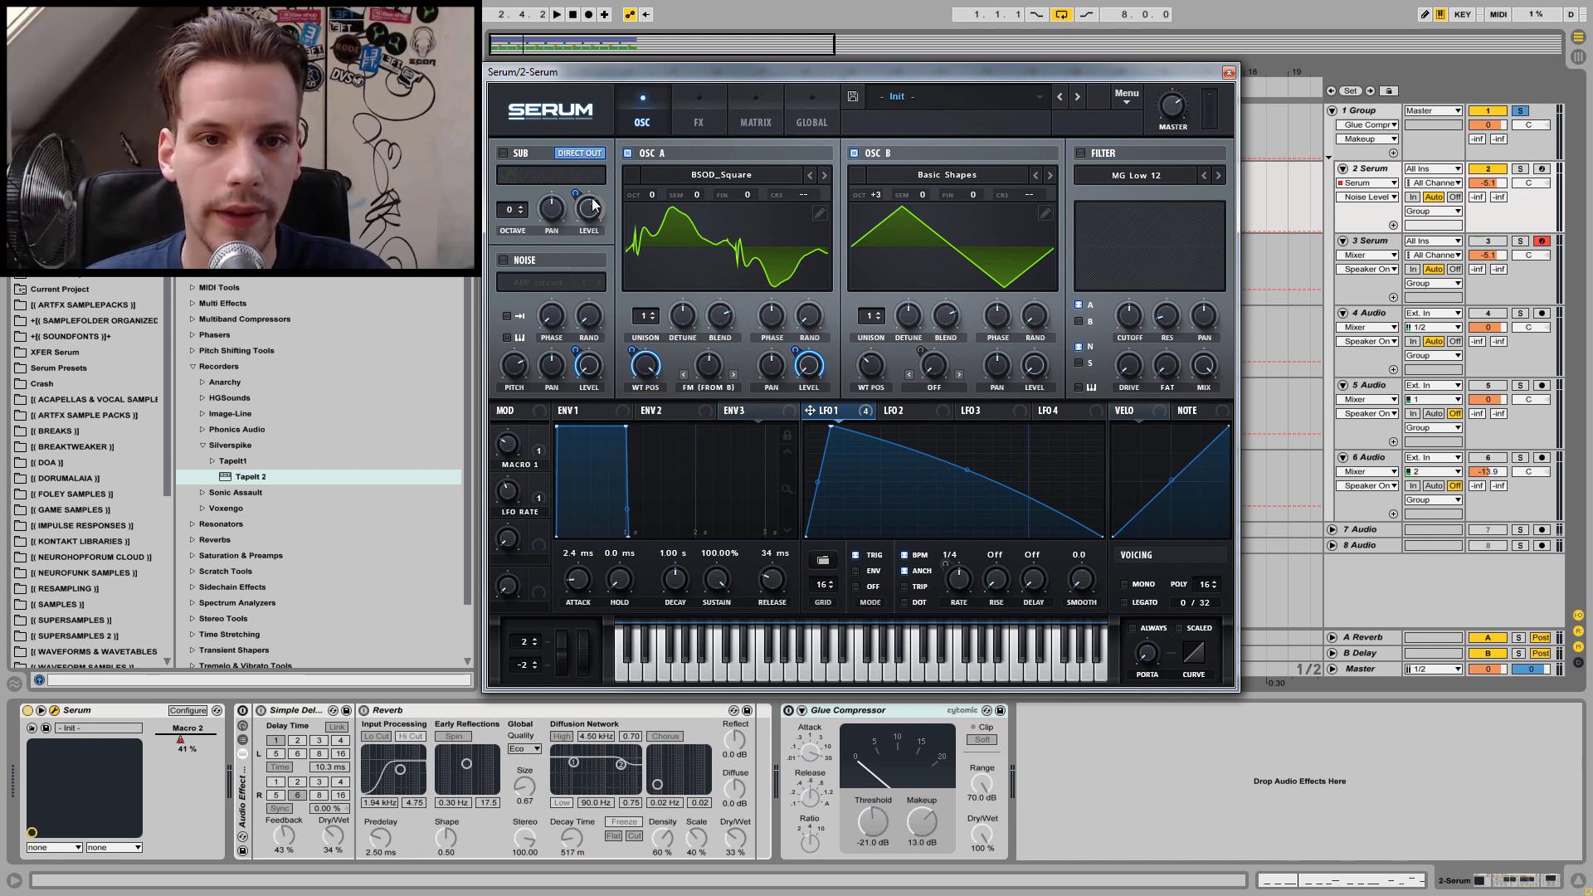
# Turn on the noise oscillator with the ARP circuit sample during playback, leaving the sub oscillator off.
pyautogui.click(501, 153)
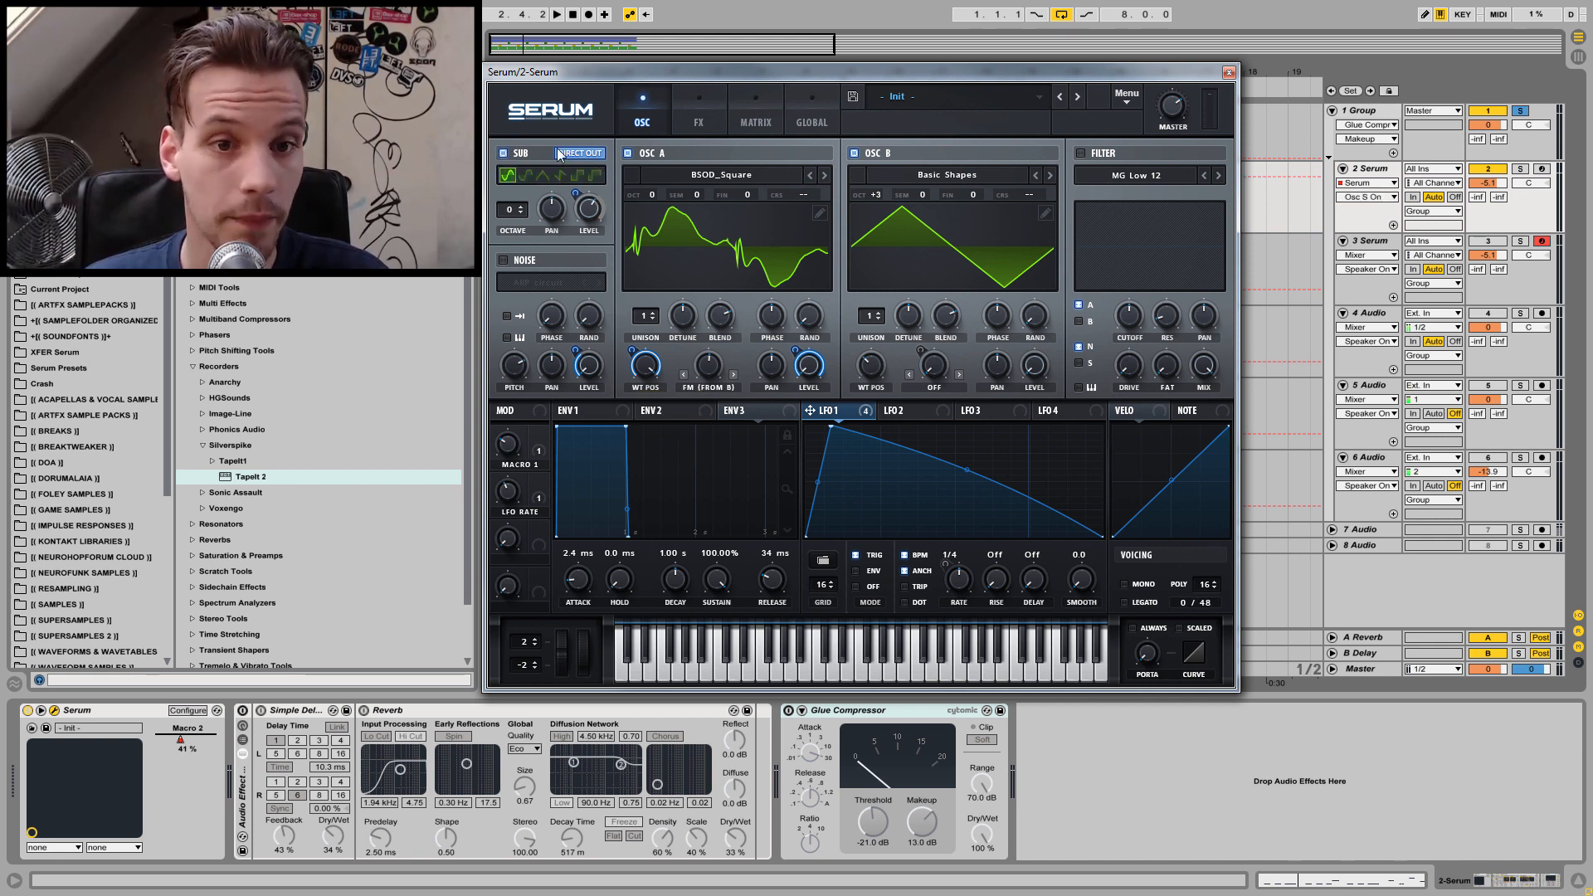
pyautogui.click(505, 154)
pyautogui.press('space')
pyautogui.click(503, 261)
pyautogui.click(503, 261)
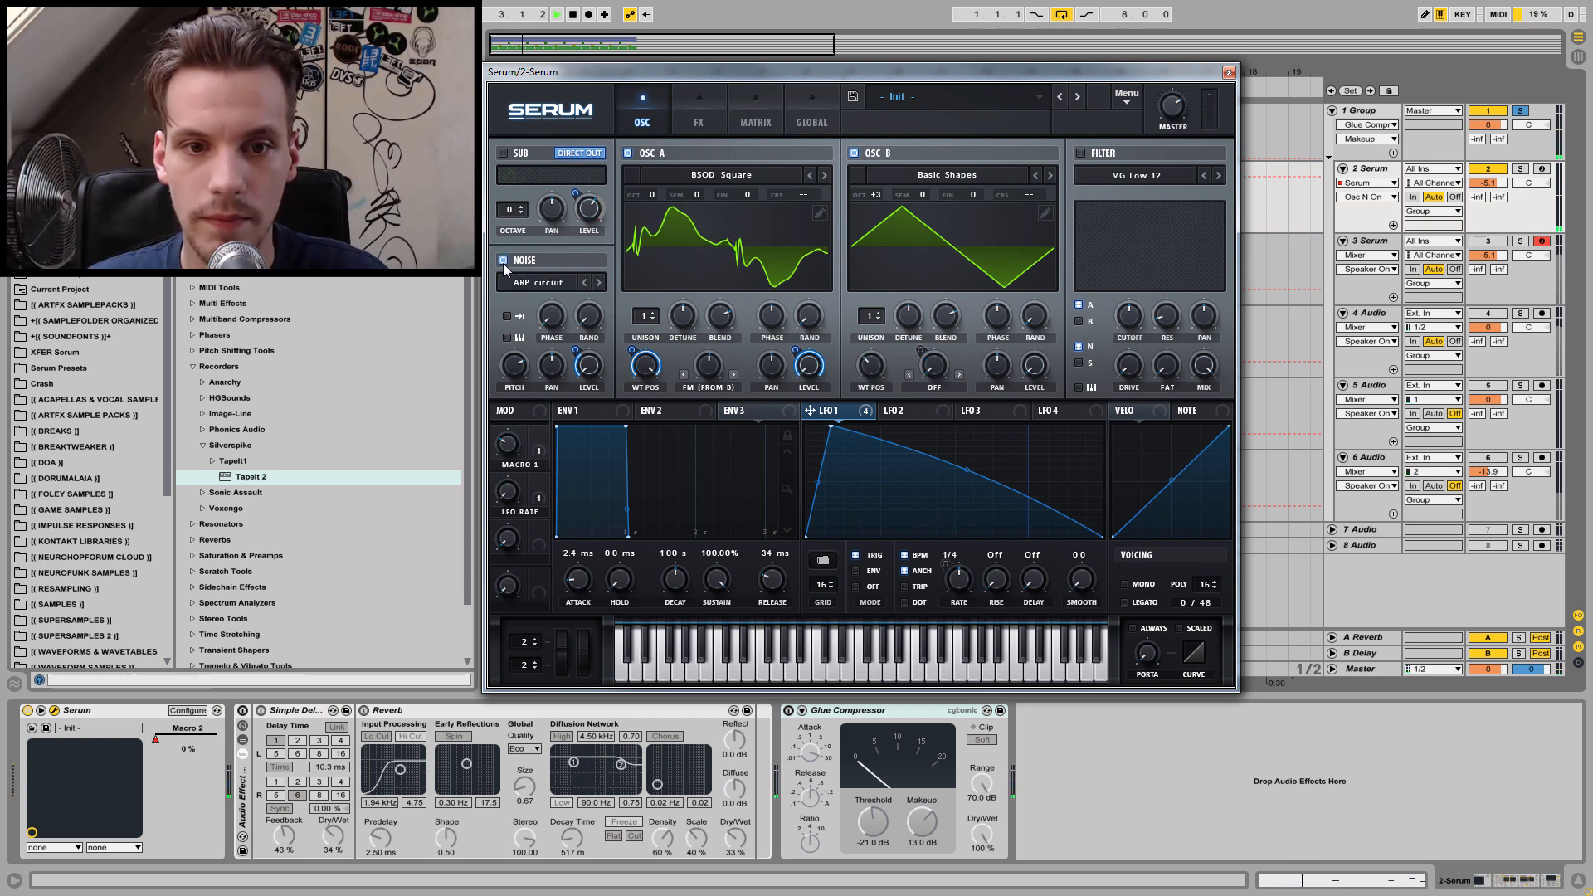
pyautogui.press('space')
# Turn on the sub oscillator and reactivate LFO 1's modulation of its level.
pyautogui.click(503, 152)
pyautogui.rightClick(588, 209)
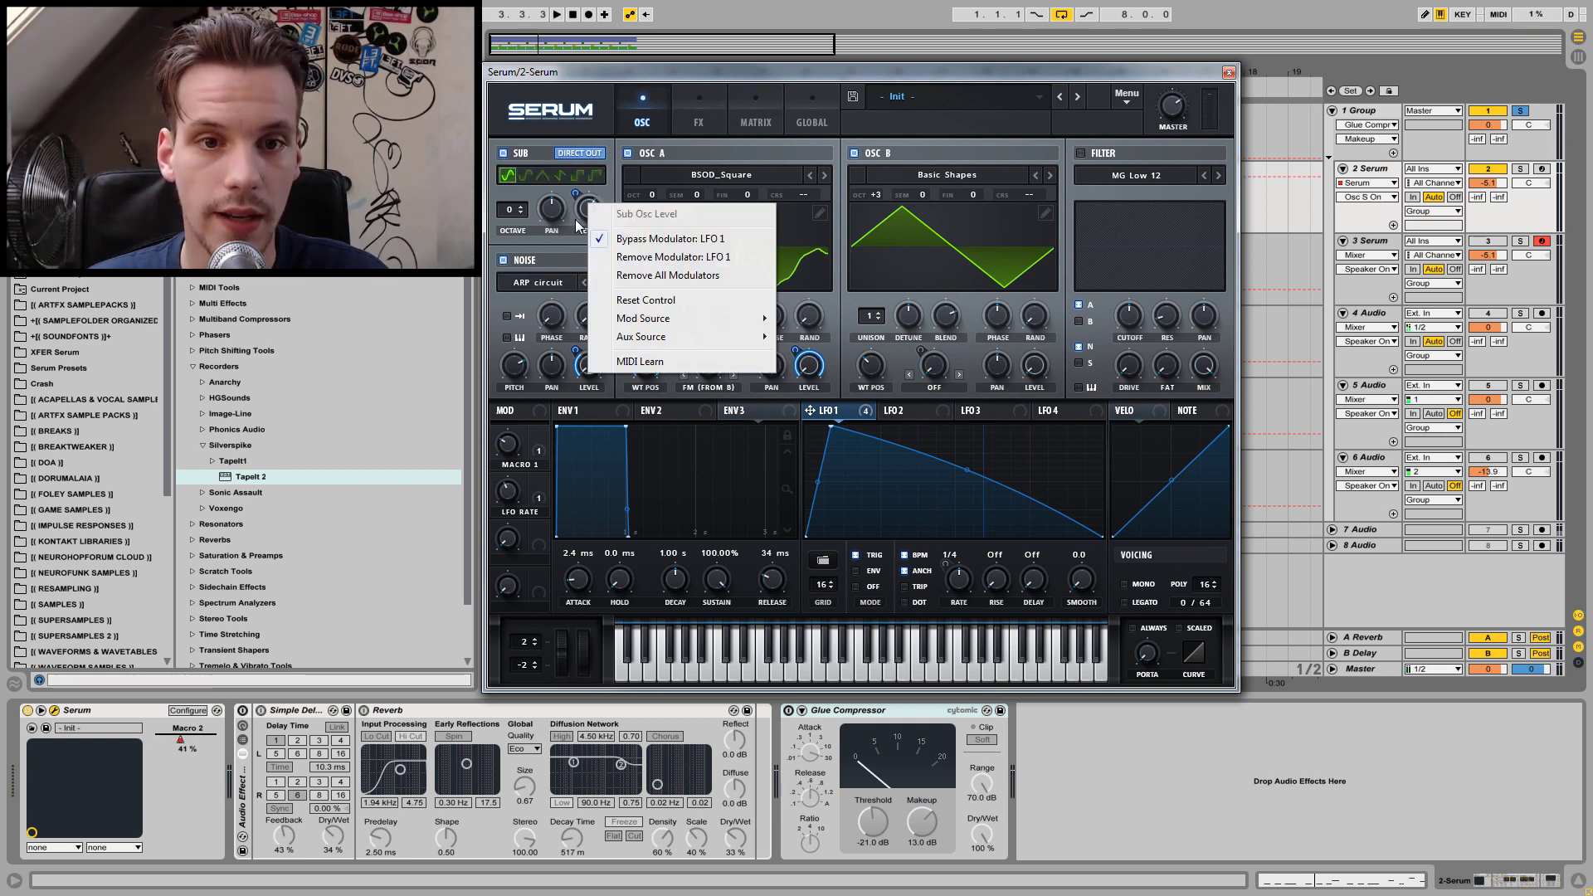
pyautogui.click(655, 238)
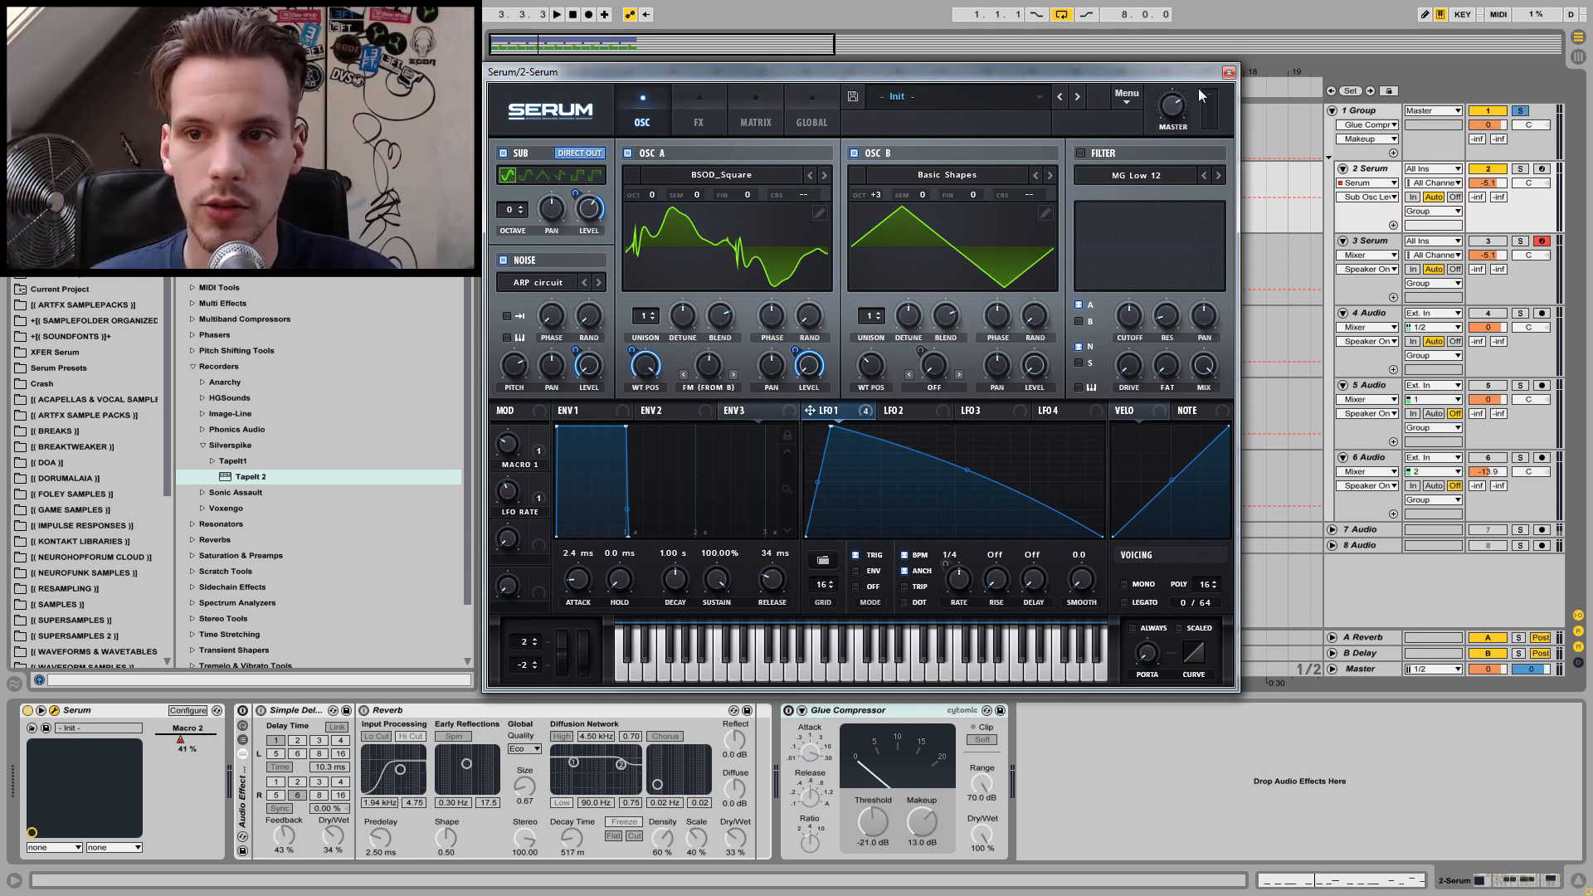
# Display the Macro 2 automation of the 2 Serum track in its own automation lane, moving the synth window out of the way.
pyautogui.moveTo(1198, 81); pyautogui.dragTo(1226, 344)
pyautogui.click(1368, 197)
pyautogui.click(1373, 249)
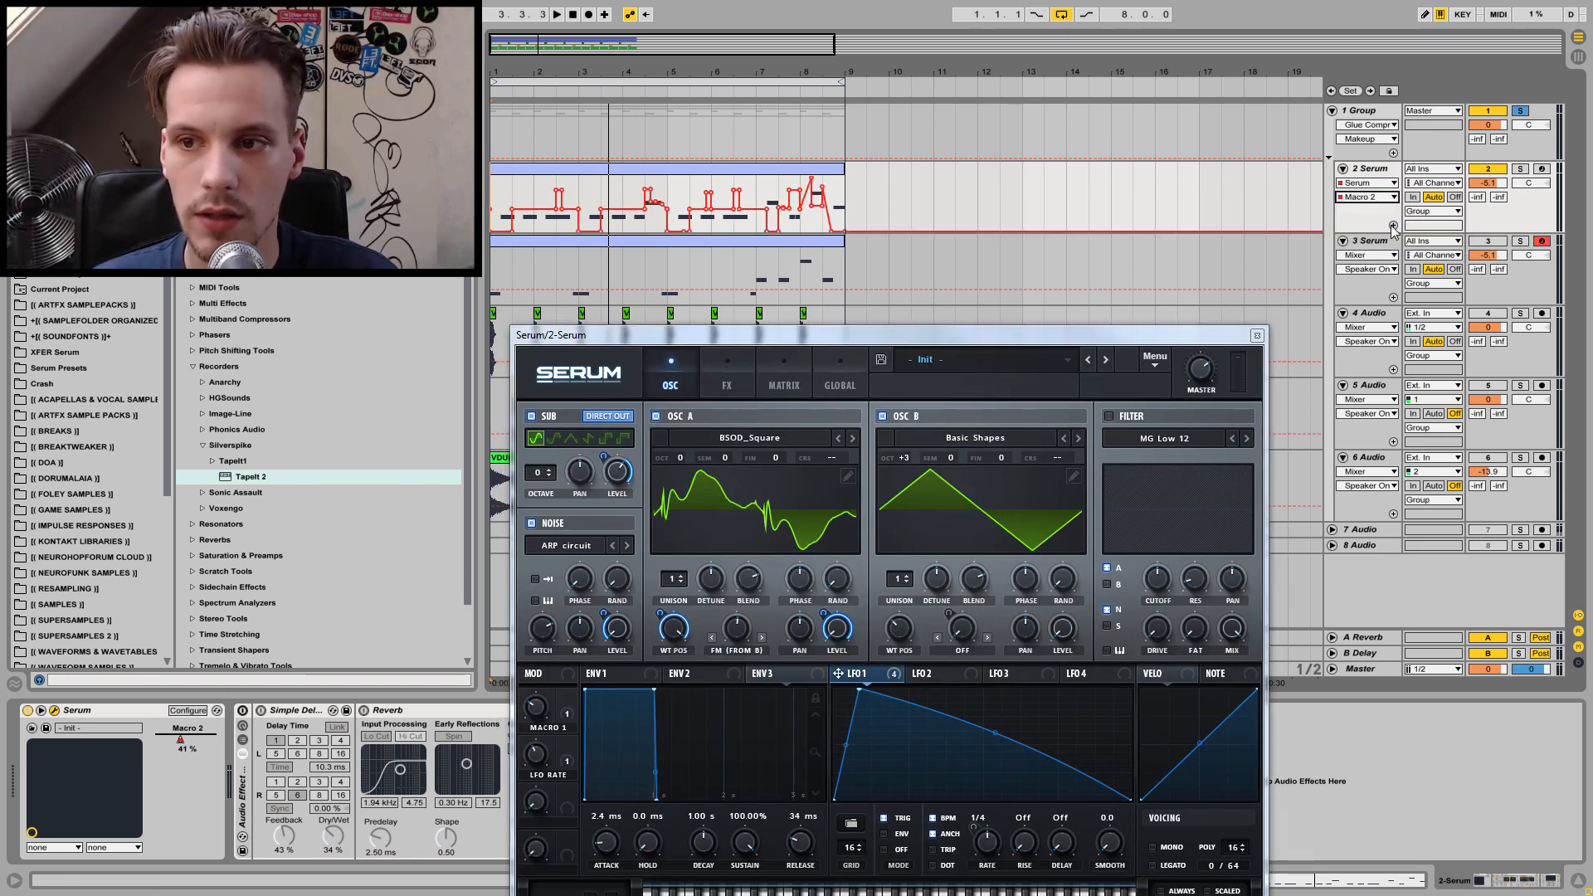
pyautogui.click(1393, 226)
pyautogui.moveTo(743, 340); pyautogui.dragTo(753, 112)
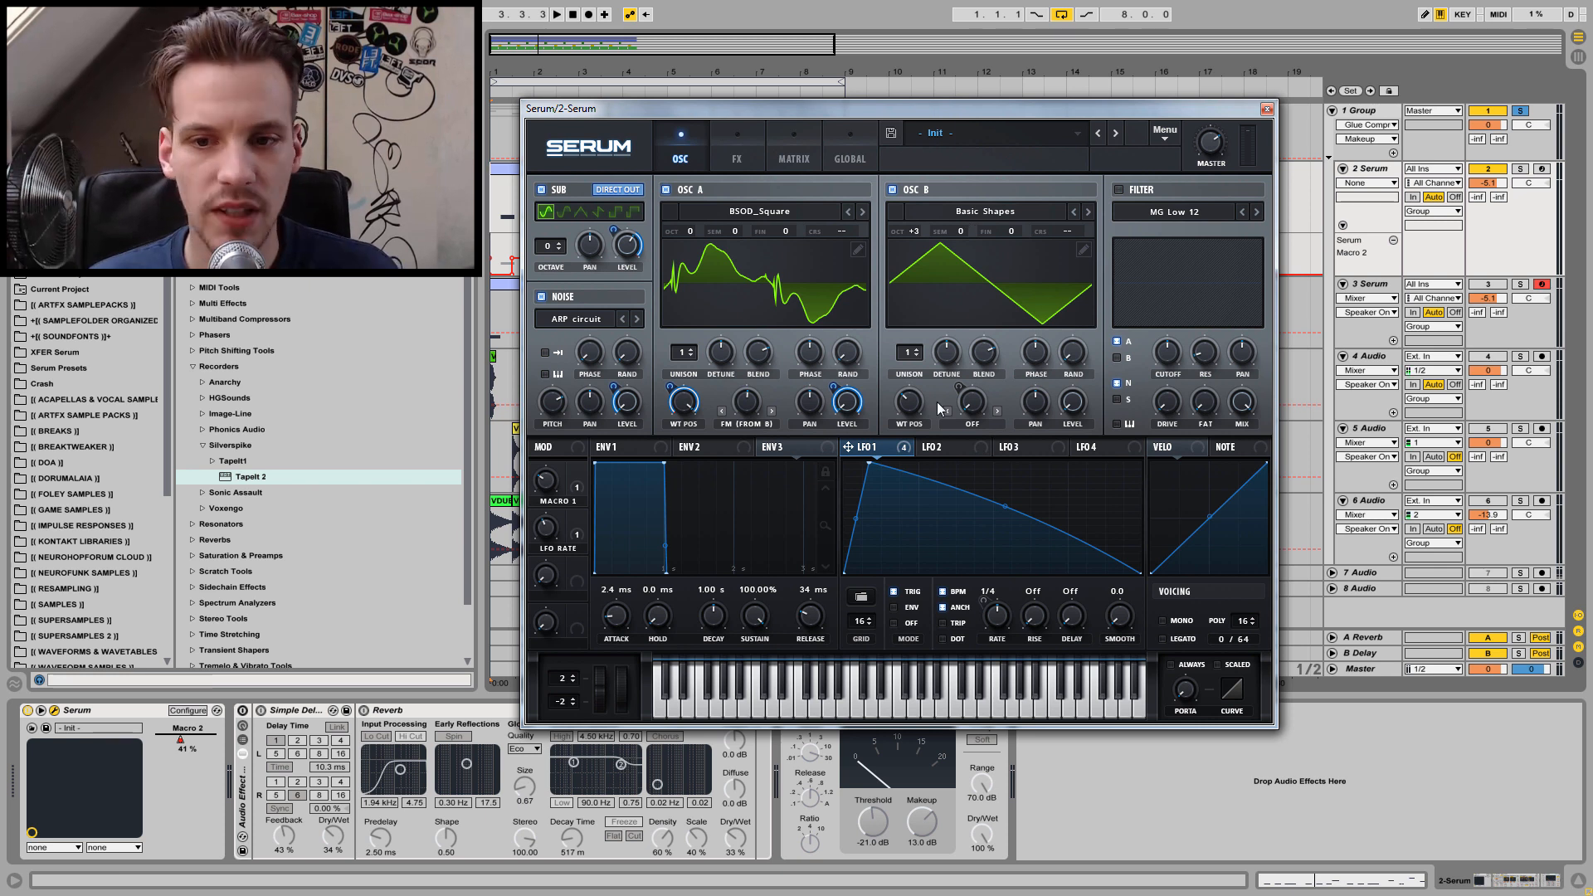
# Set oscillator B's warp mode to Bend +/- and bypass Macro 1's modulation of that warp.
pyautogui.click(972, 424)
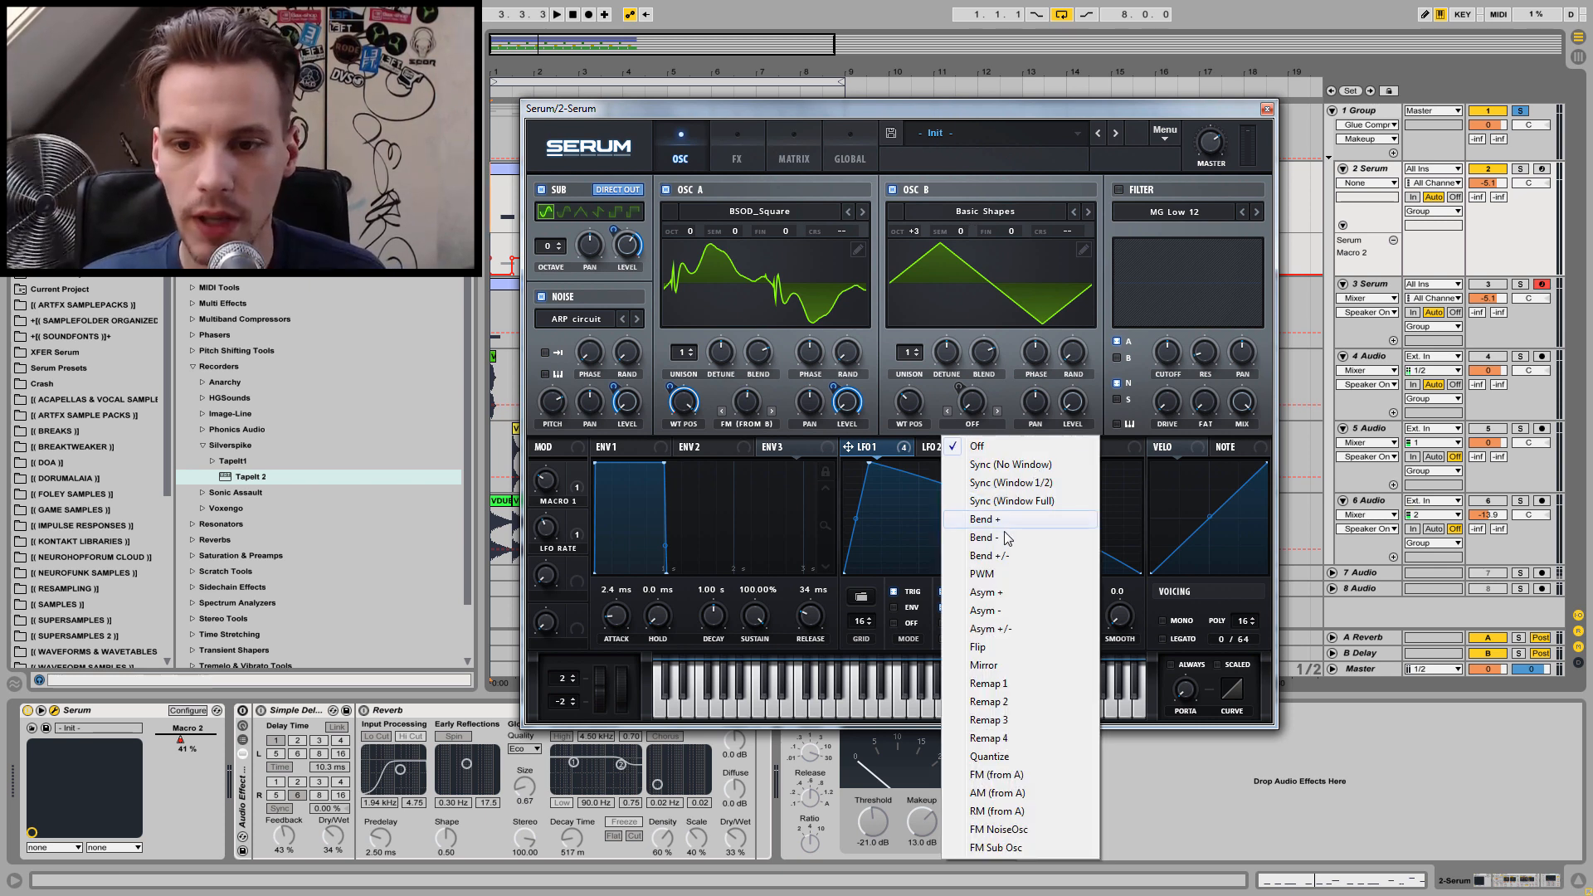
pyautogui.click(995, 555)
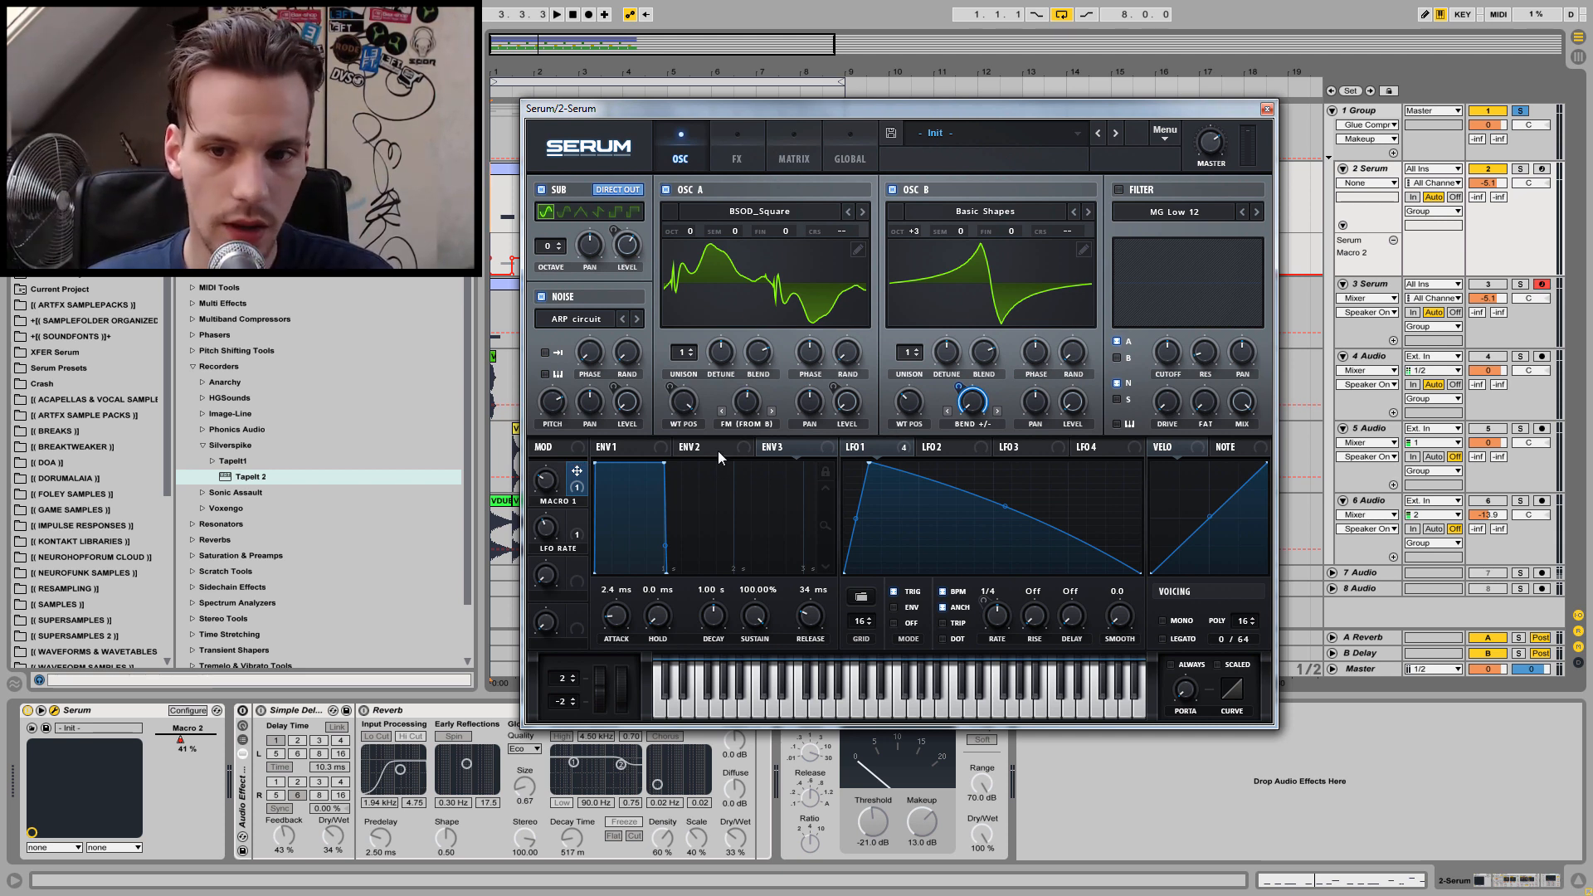
pyautogui.rightClick(973, 402)
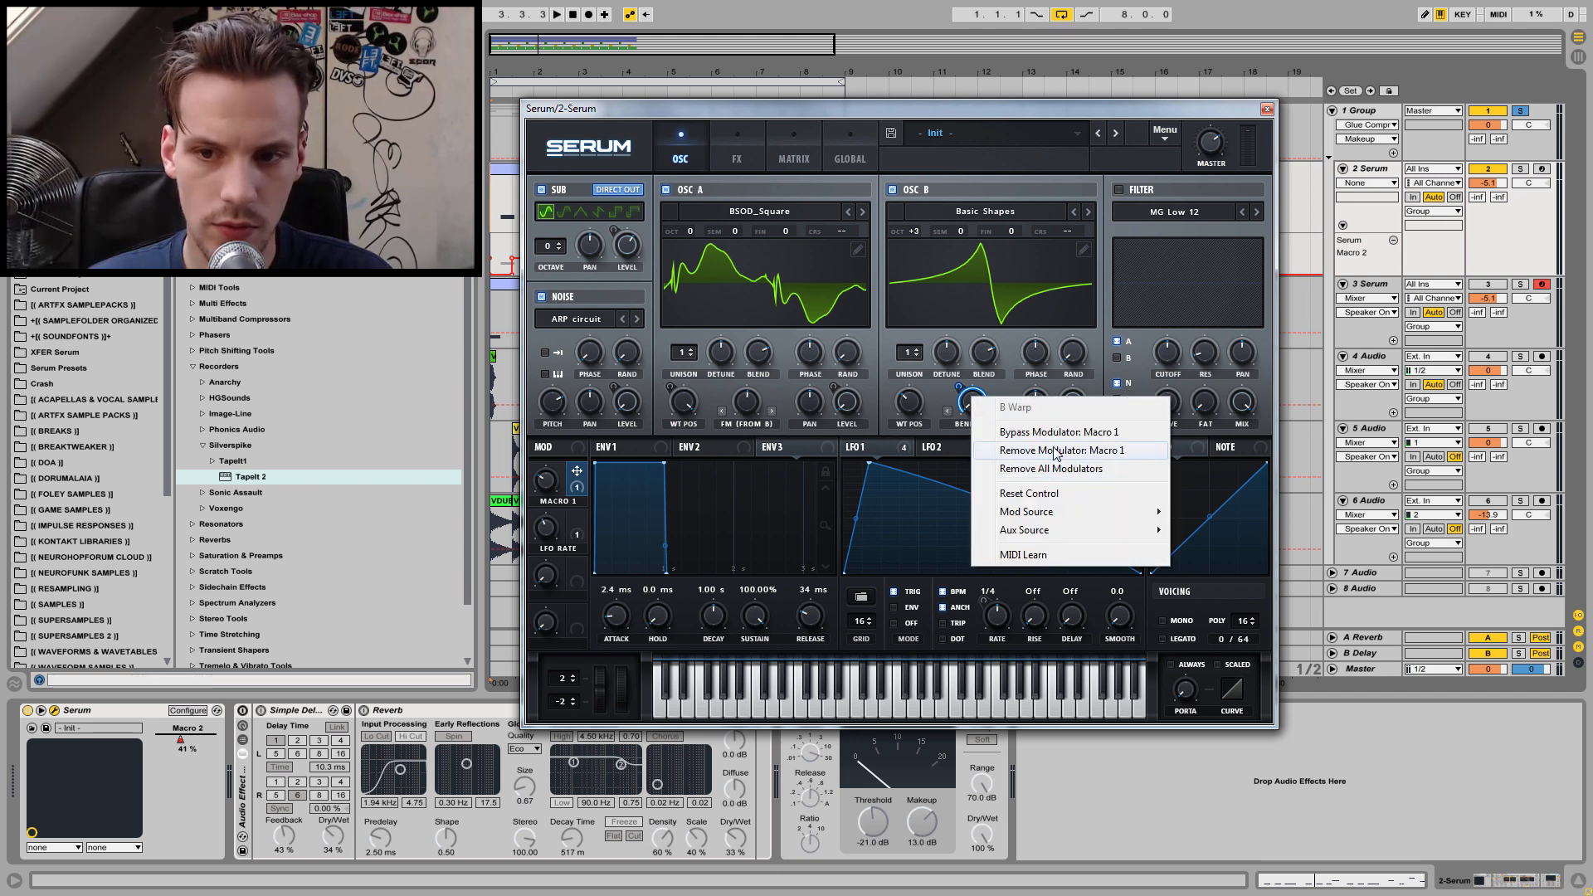
pyautogui.click(1054, 451)
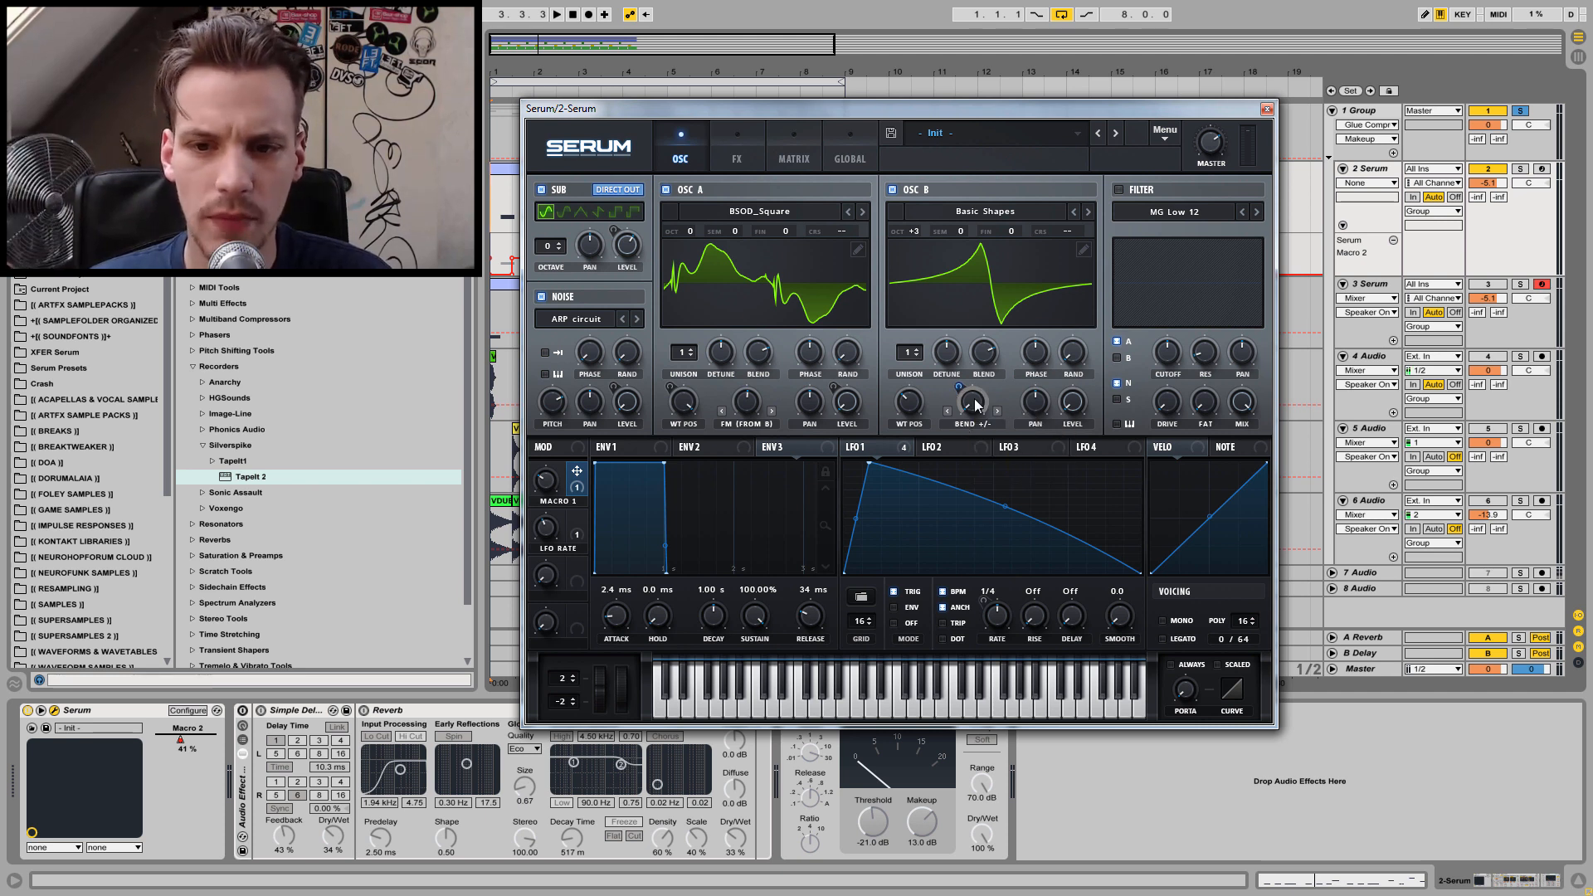
# Audition different amounts of oscillator B's Bend +/- warp while playing the loop.
pyautogui.moveTo(977, 407); pyautogui.dragTo(1001, 336)
pyautogui.press('space')
pyautogui.rightClick(987, 402)
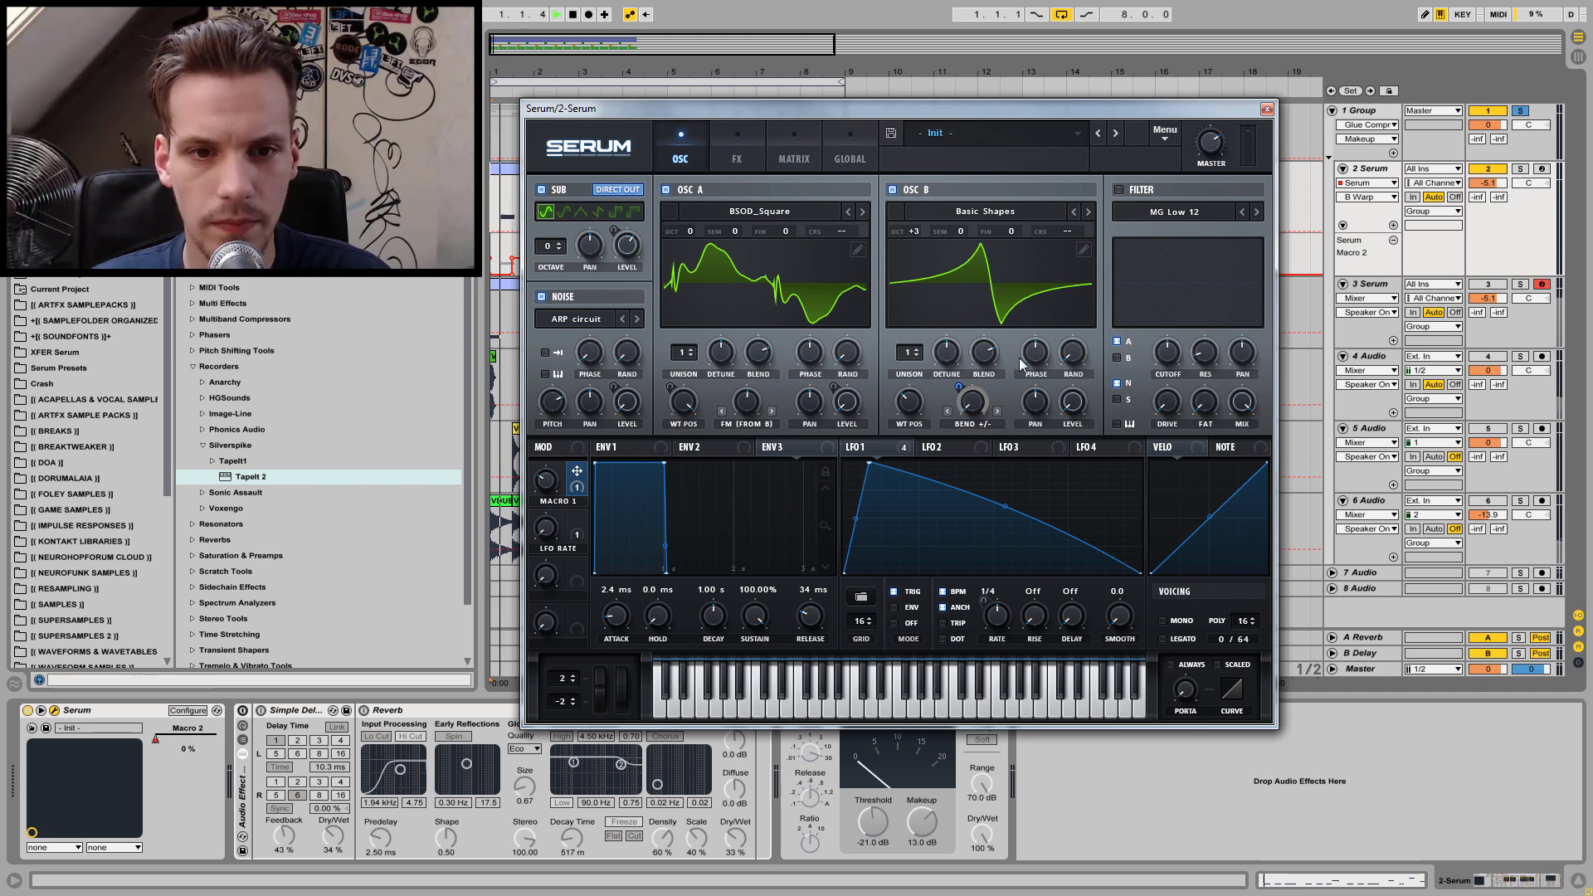
pyautogui.moveTo(1020, 363)
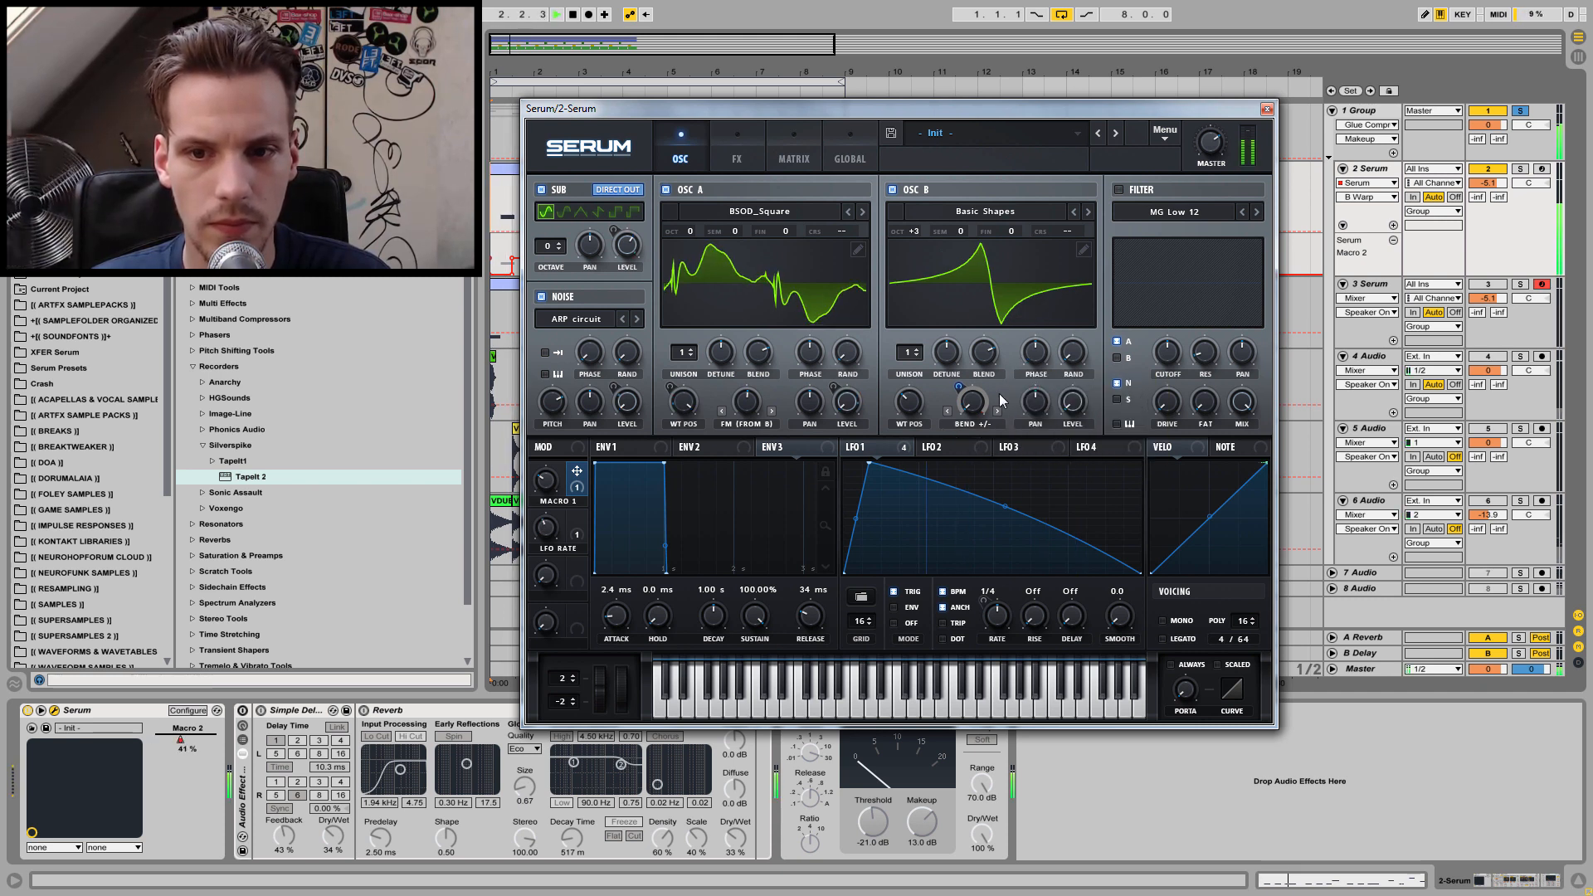
pyautogui.press('space')
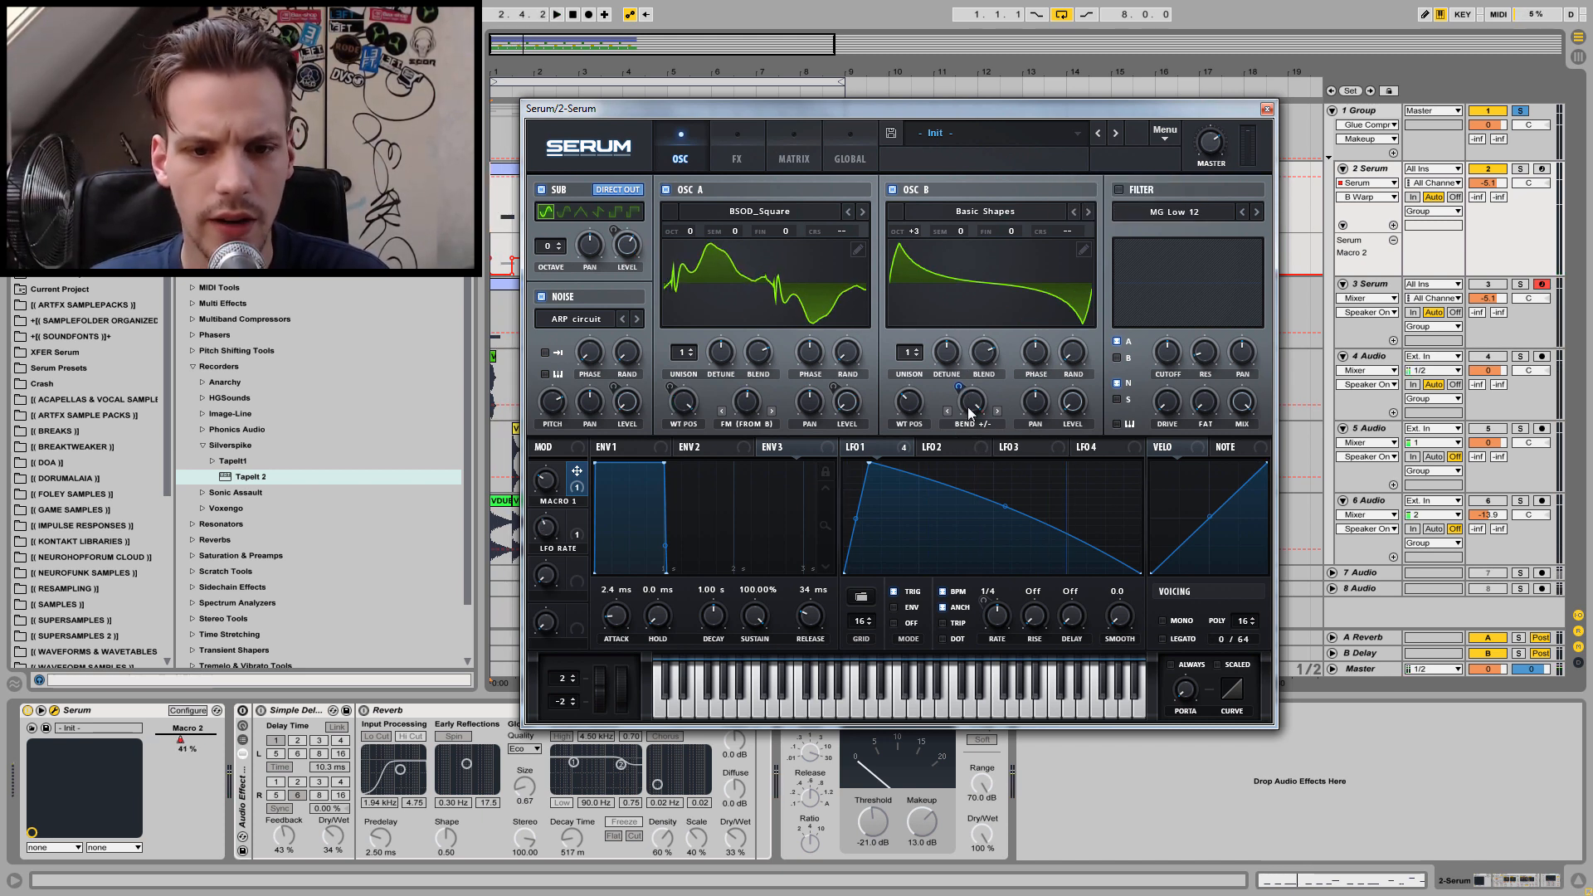
pyautogui.moveTo(969, 408); pyautogui.dragTo(874, 495)
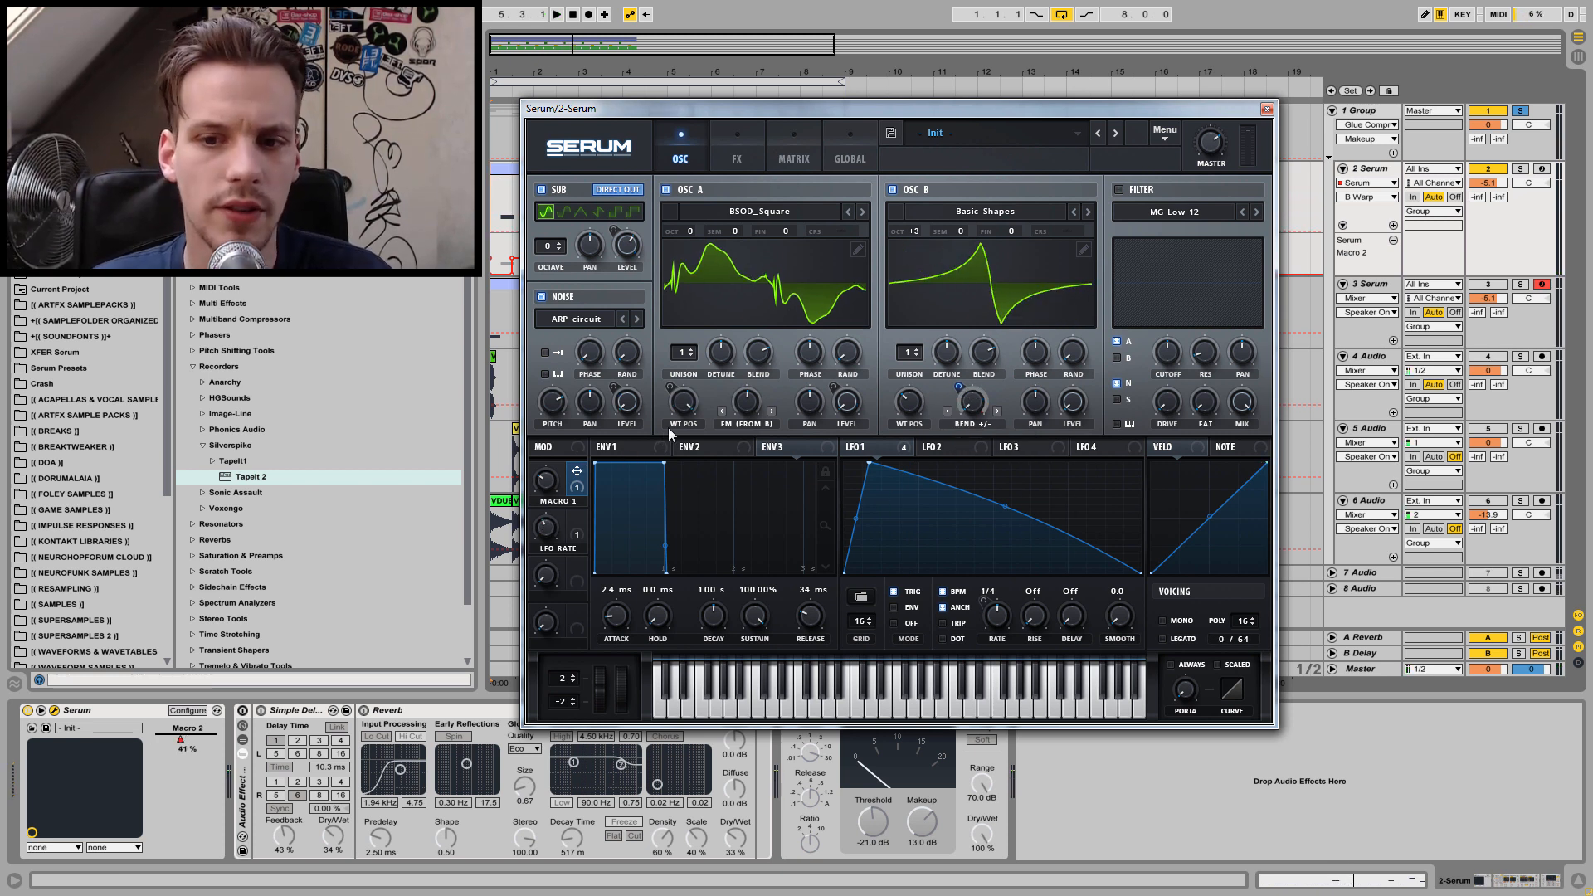
# Reactivate Macro 1's modulation of oscillator B's warp and rename Macro 1 to BEND.
pyautogui.rightClick(972, 402)
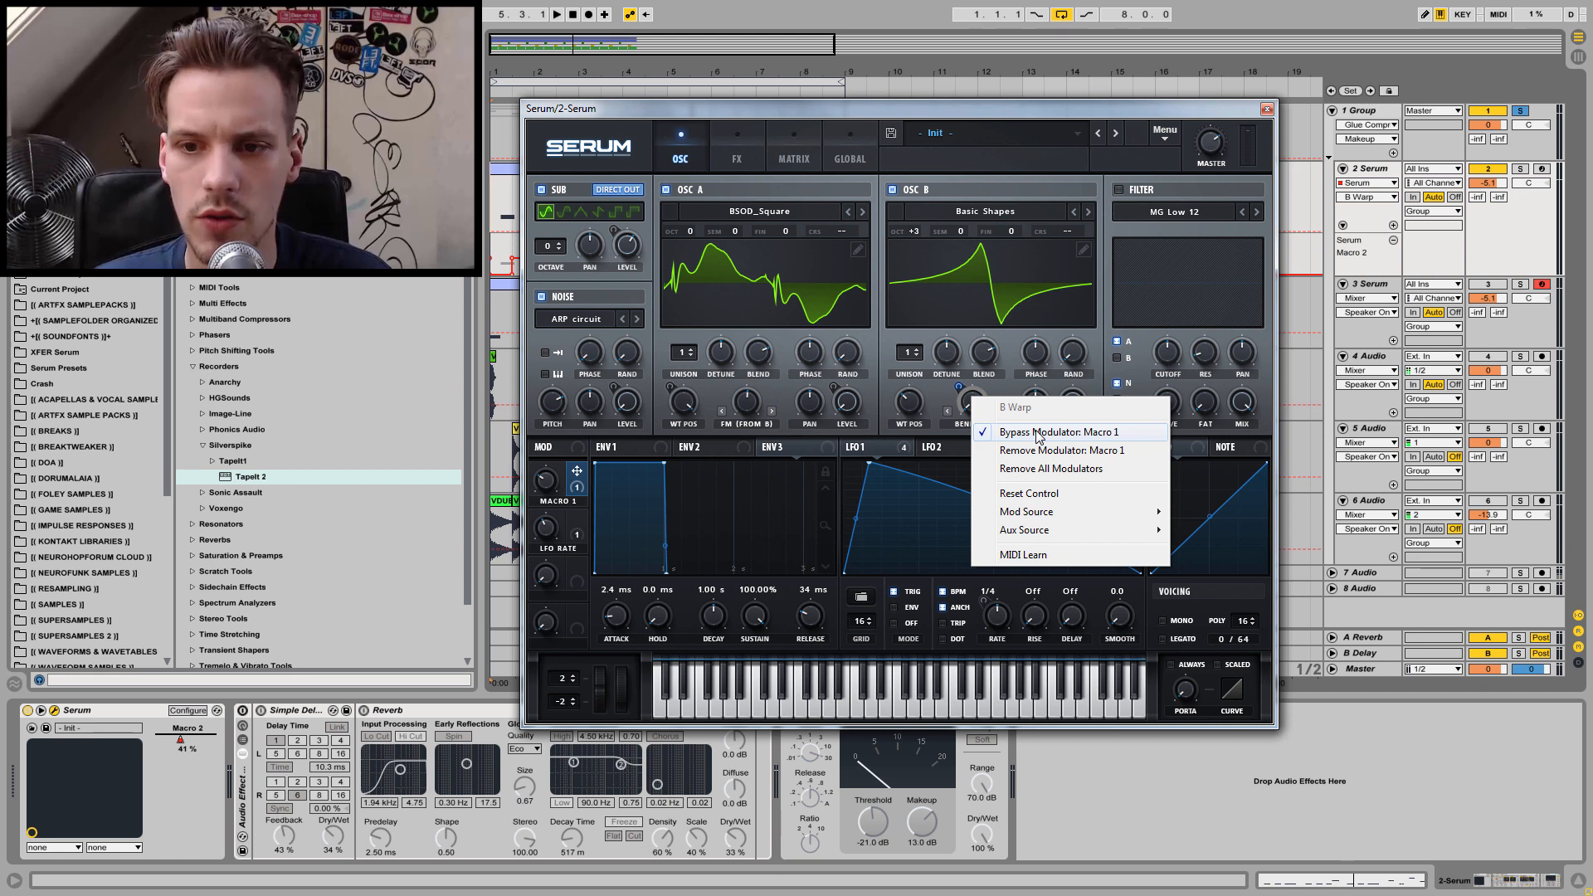
pyautogui.click(979, 469)
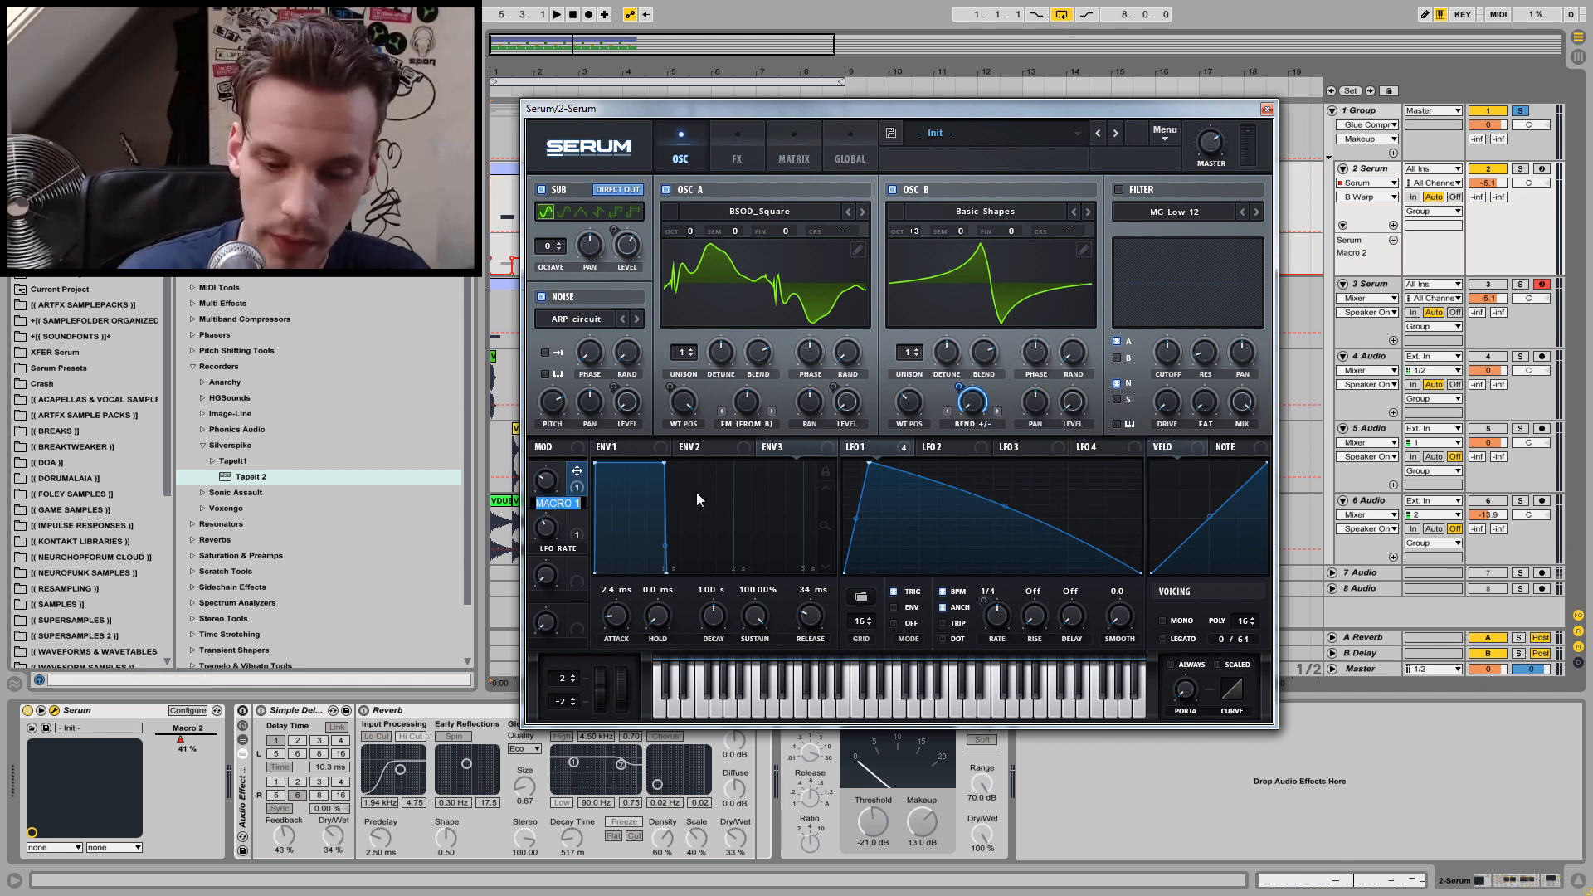
pyautogui.write('BEND')
pyautogui.press('Return')
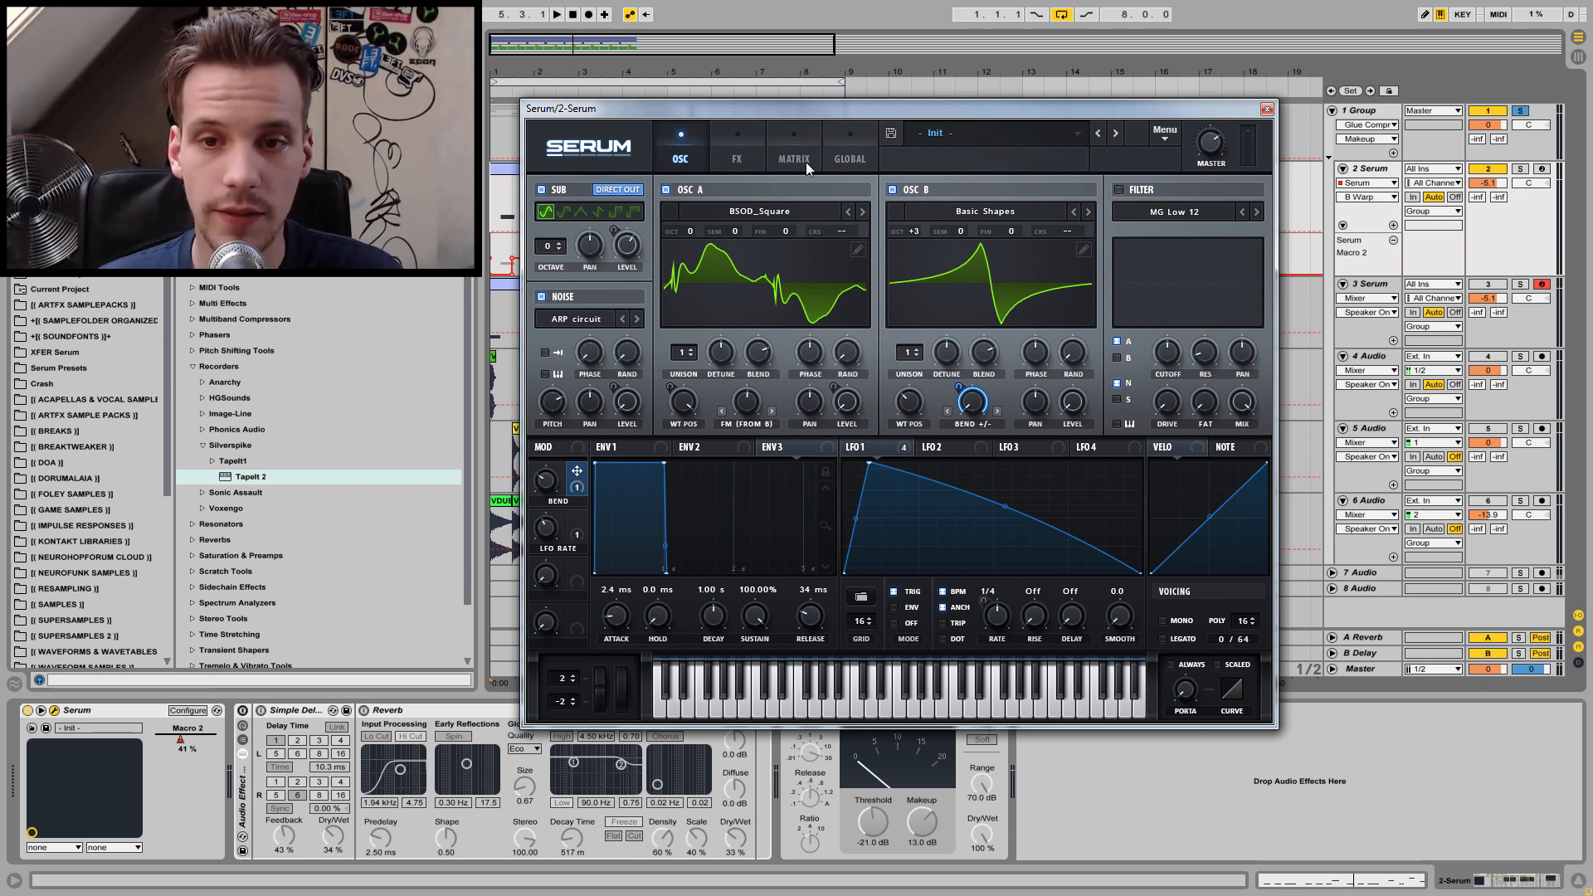
# Examine Serum's effects page and modulation matrix, and close the synth window.
pyautogui.click(736, 156)
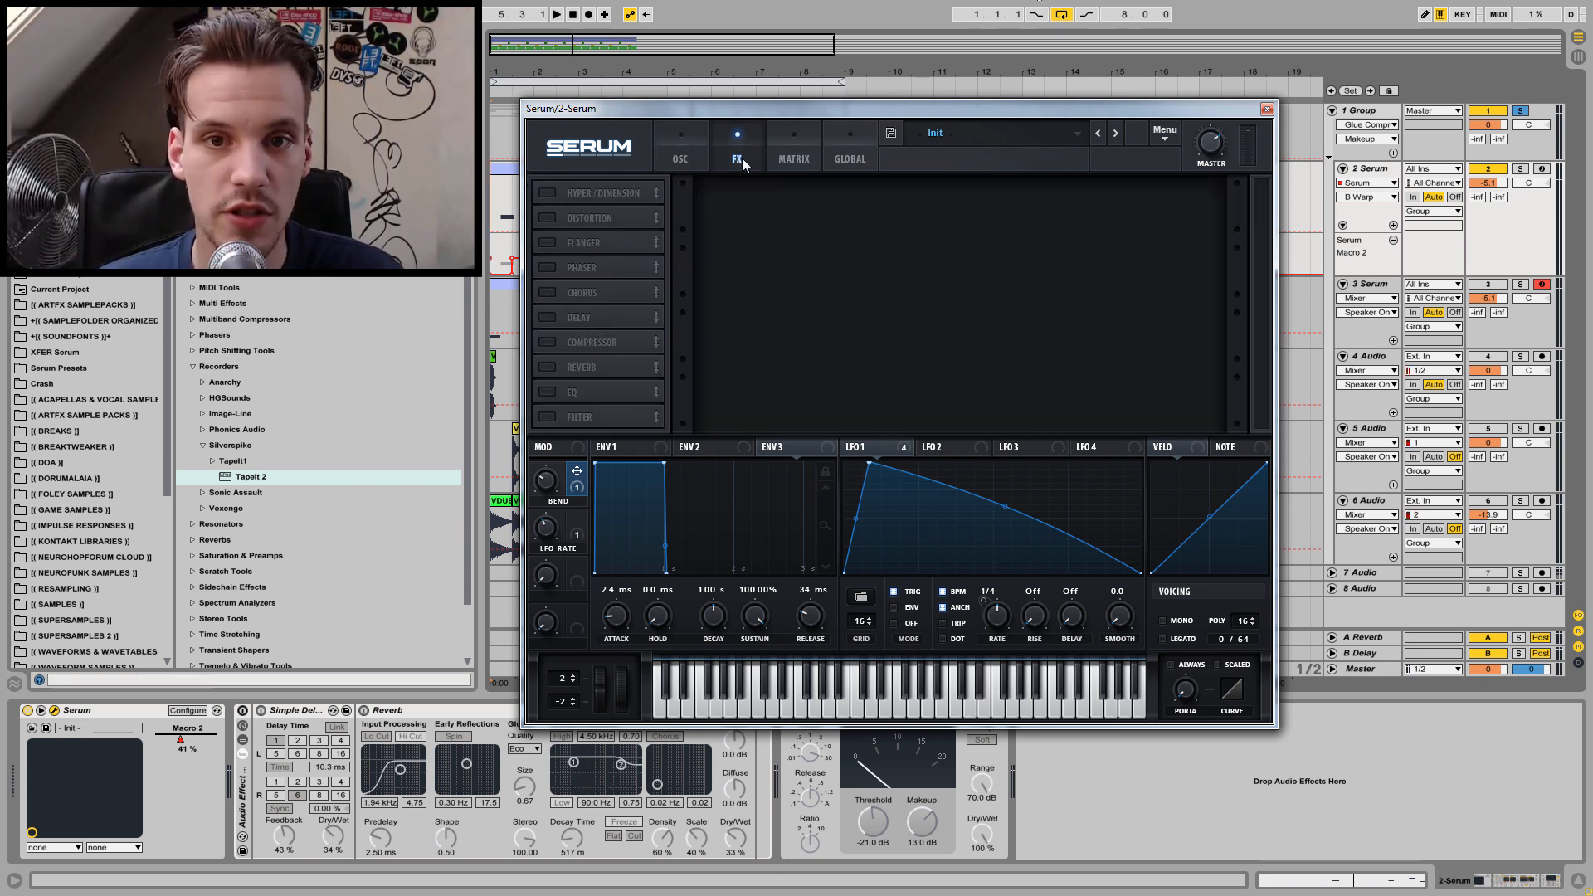
pyautogui.click(682, 151)
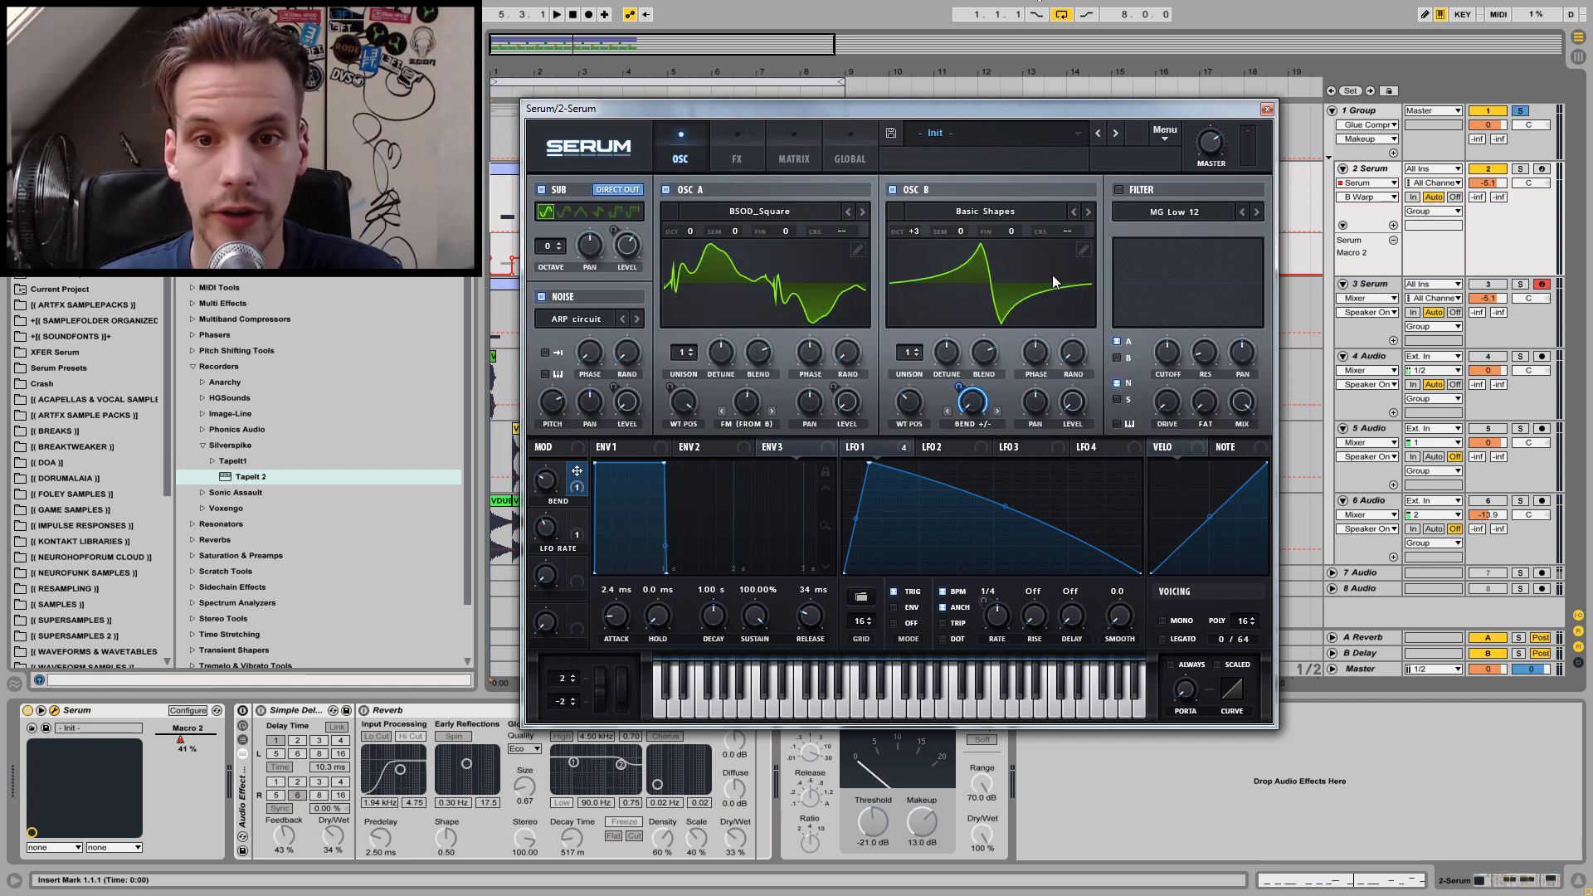
pyautogui.click(804, 145)
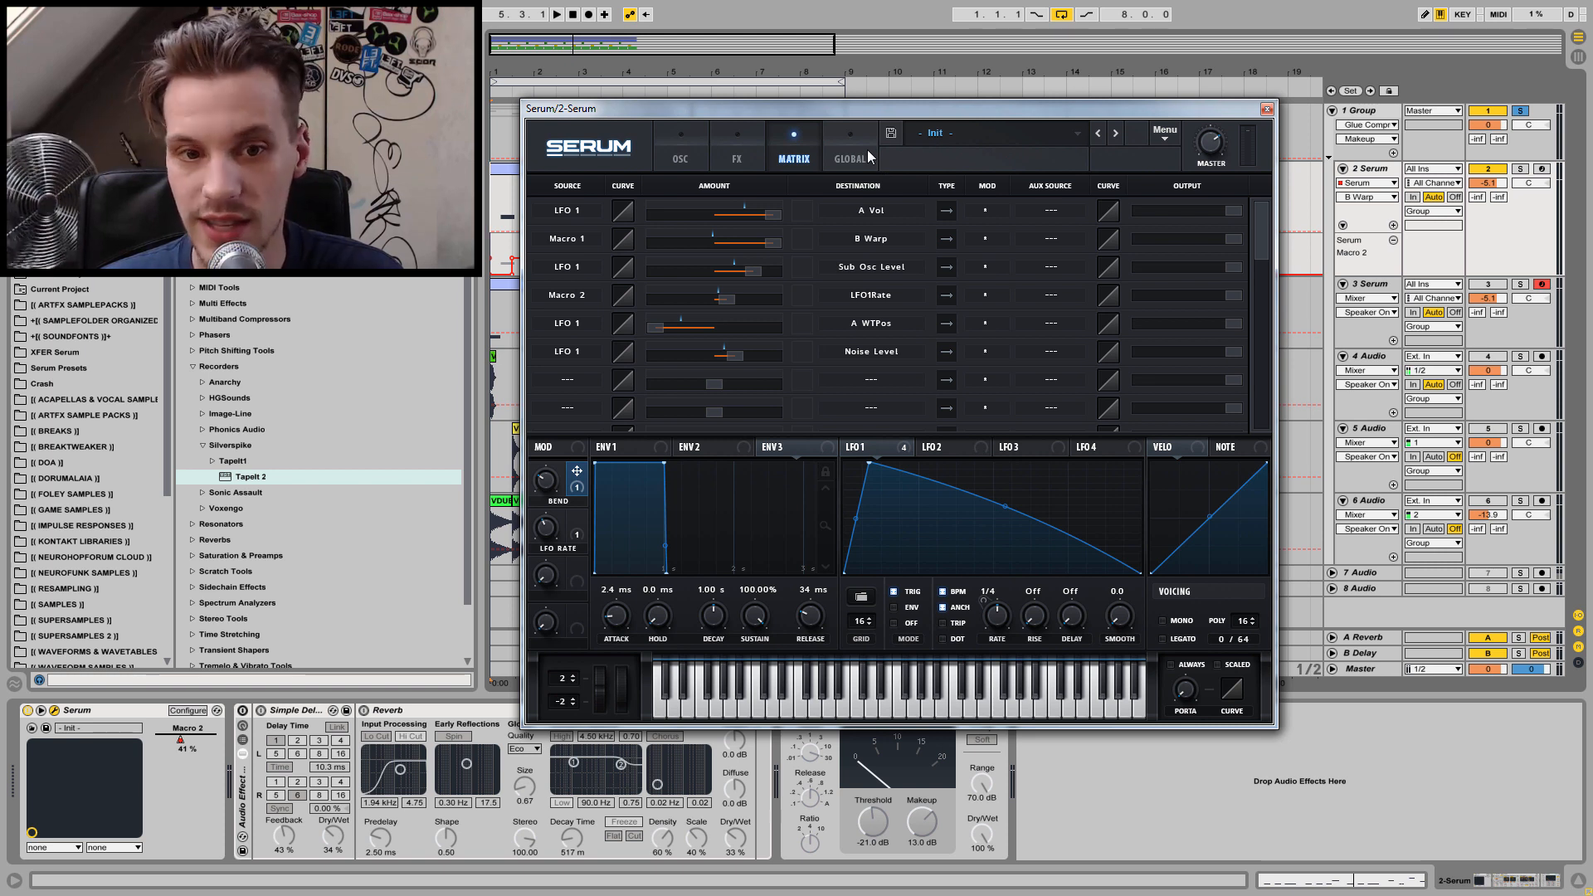
pyautogui.click(1266, 109)
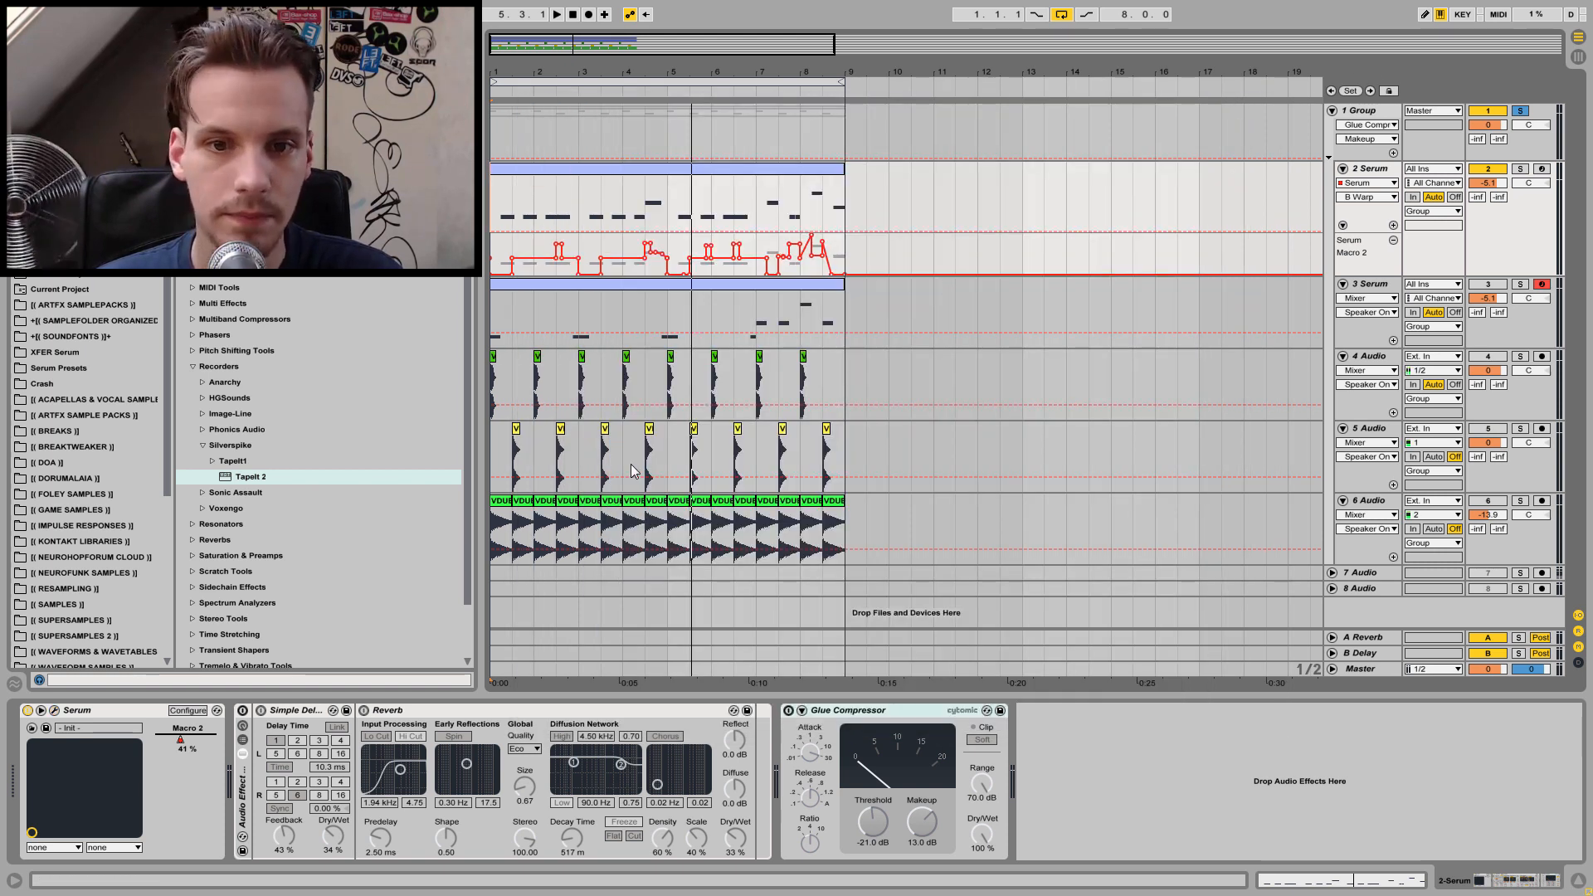
# Turn on the Audio Effect Rack on the 2 Serum track and the Simple Delay inside it.
pyautogui.click(242, 710)
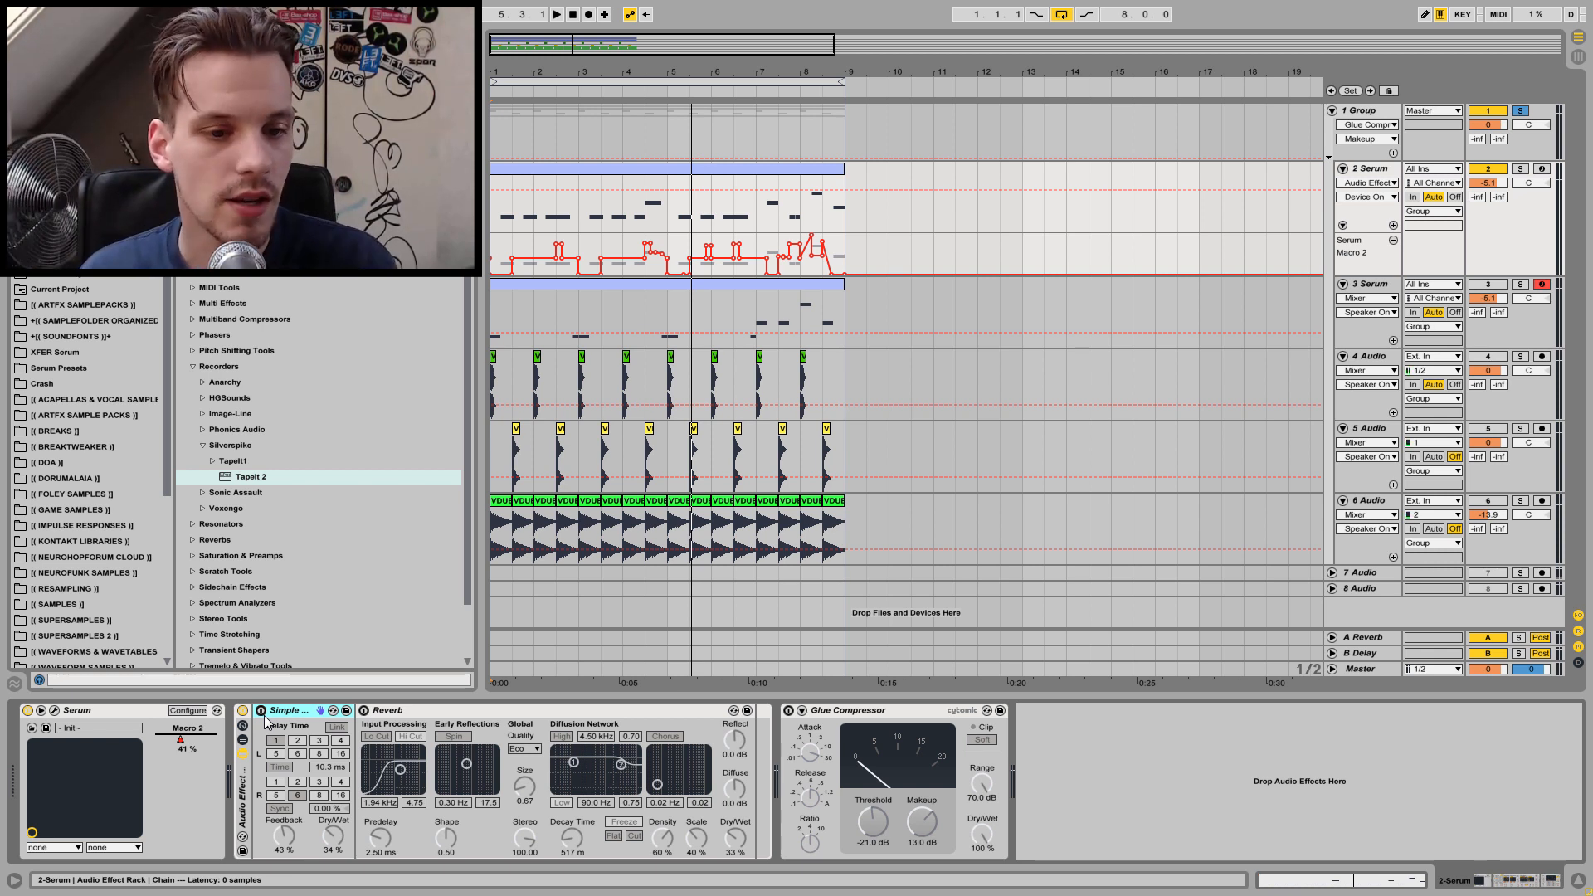
pyautogui.click(261, 711)
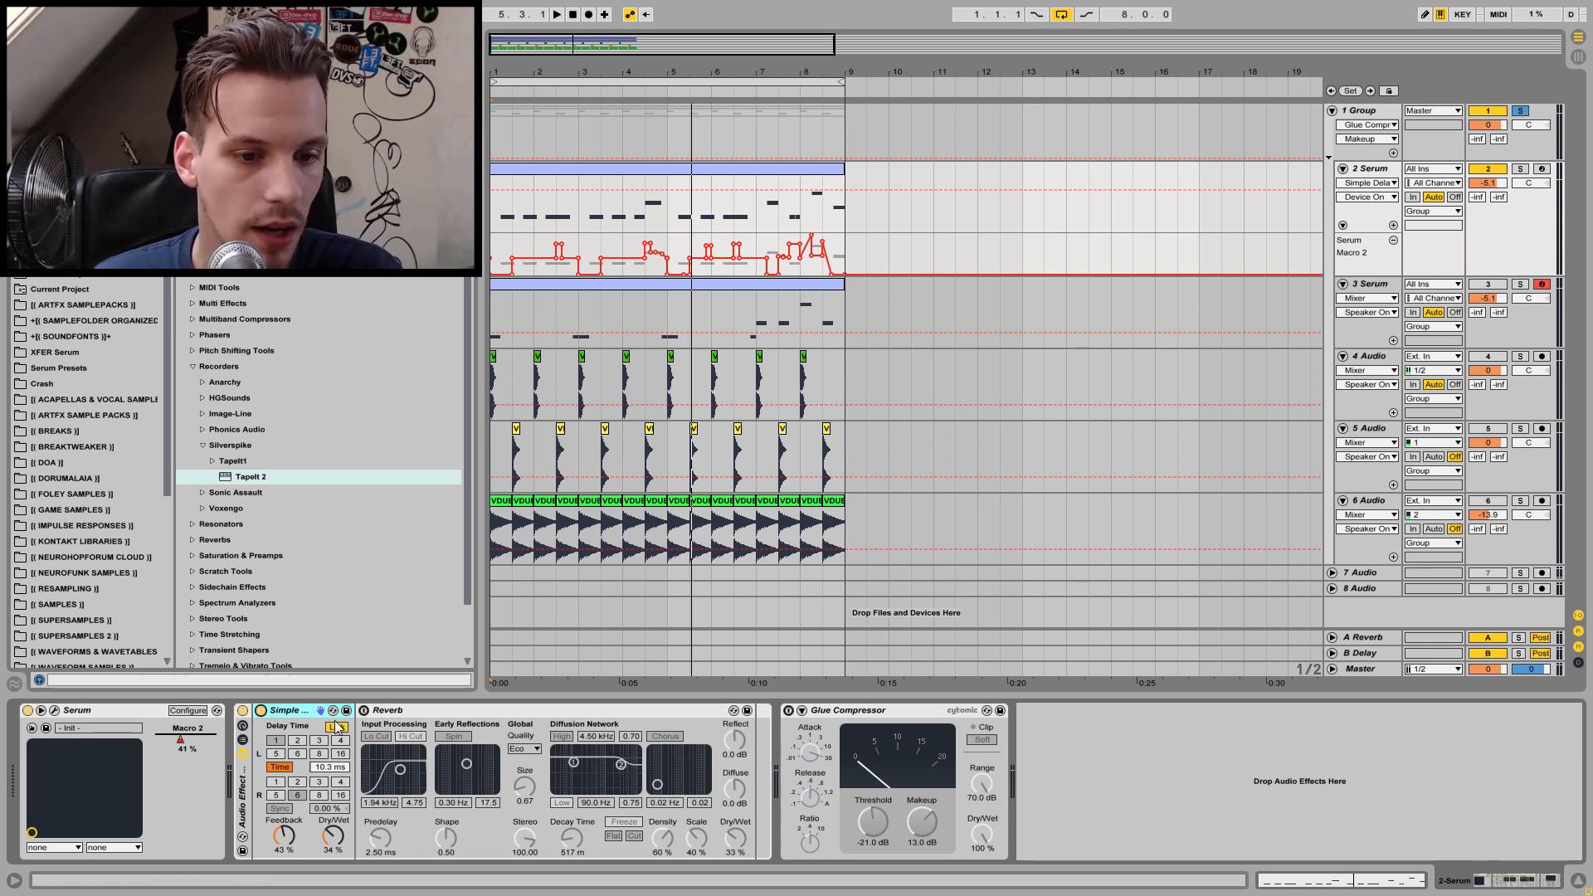
# Try the Simple Delay's left channel in Sync mode at 4 and 1, return it to Time mode, and toggle Link off and on.
pyautogui.click(280, 766)
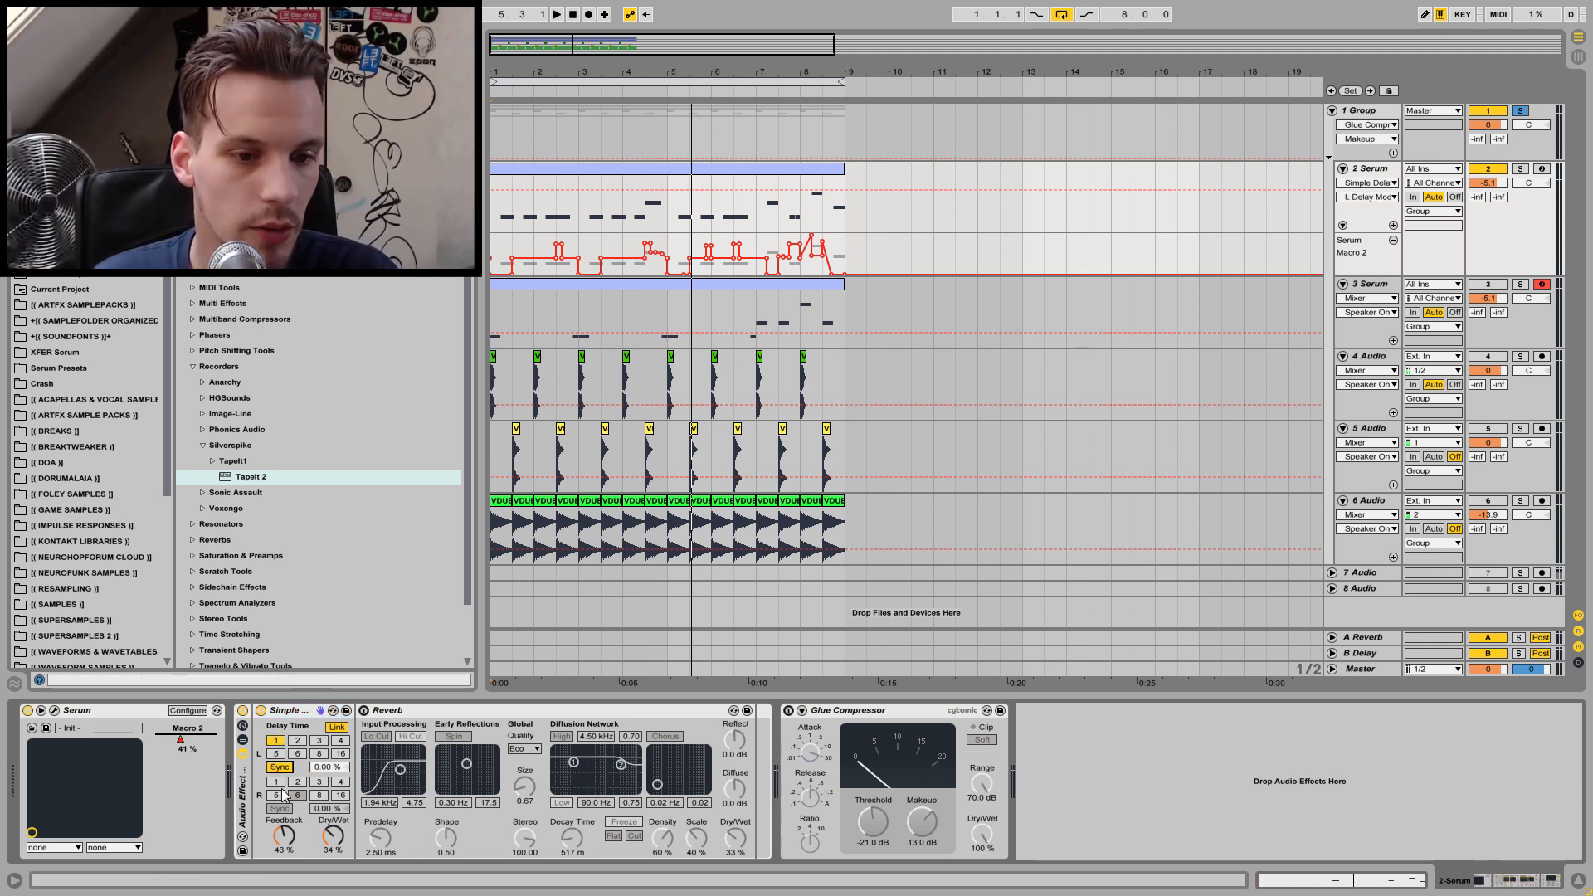
pyautogui.click(340, 740)
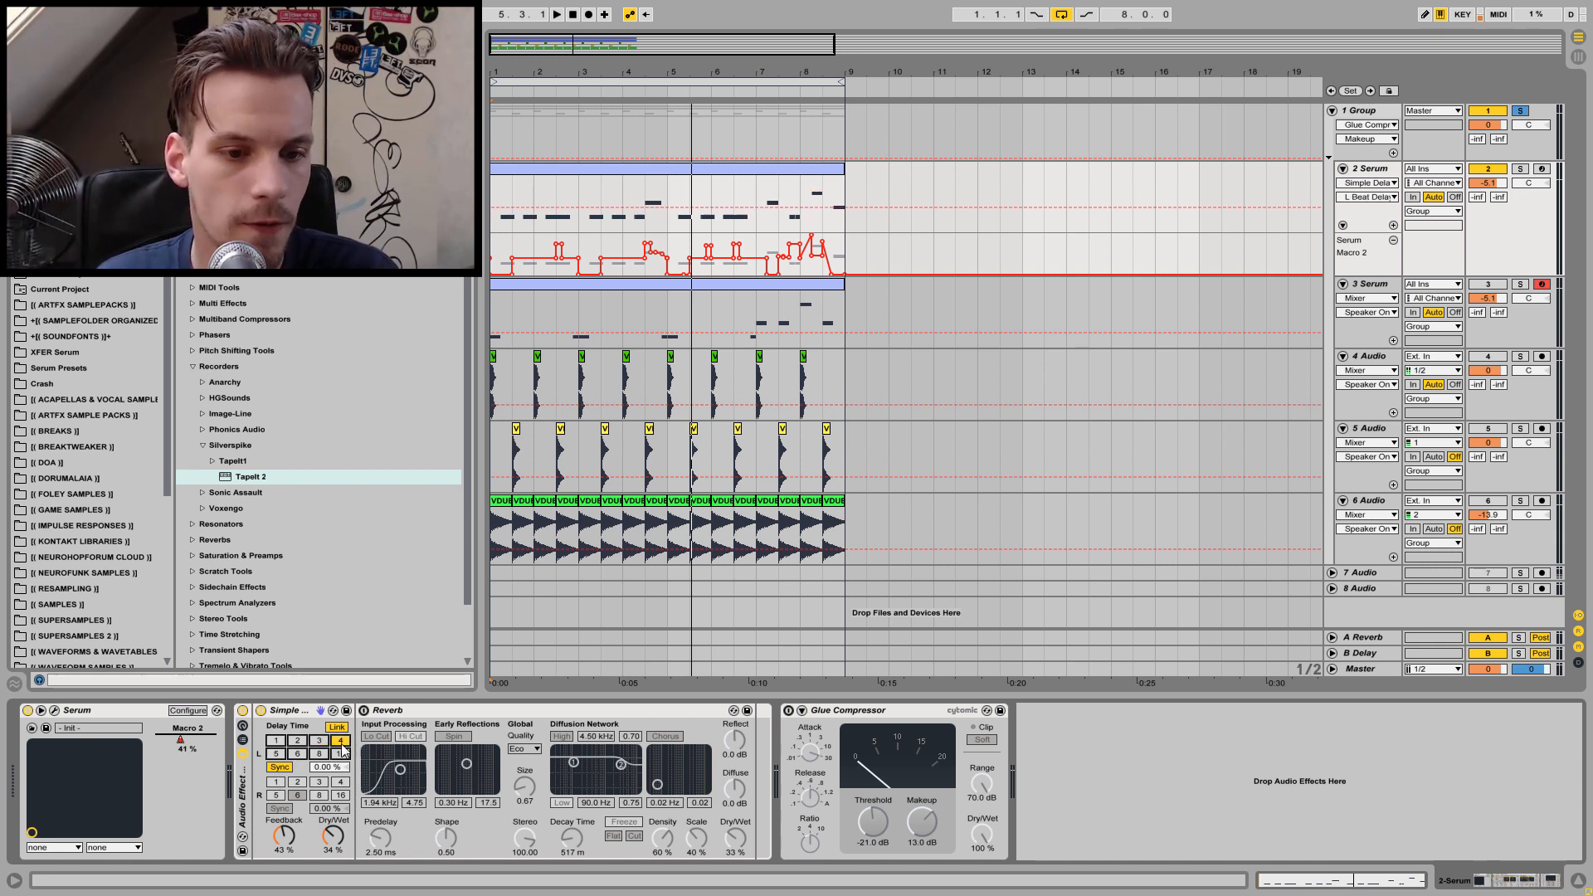
pyautogui.click(275, 740)
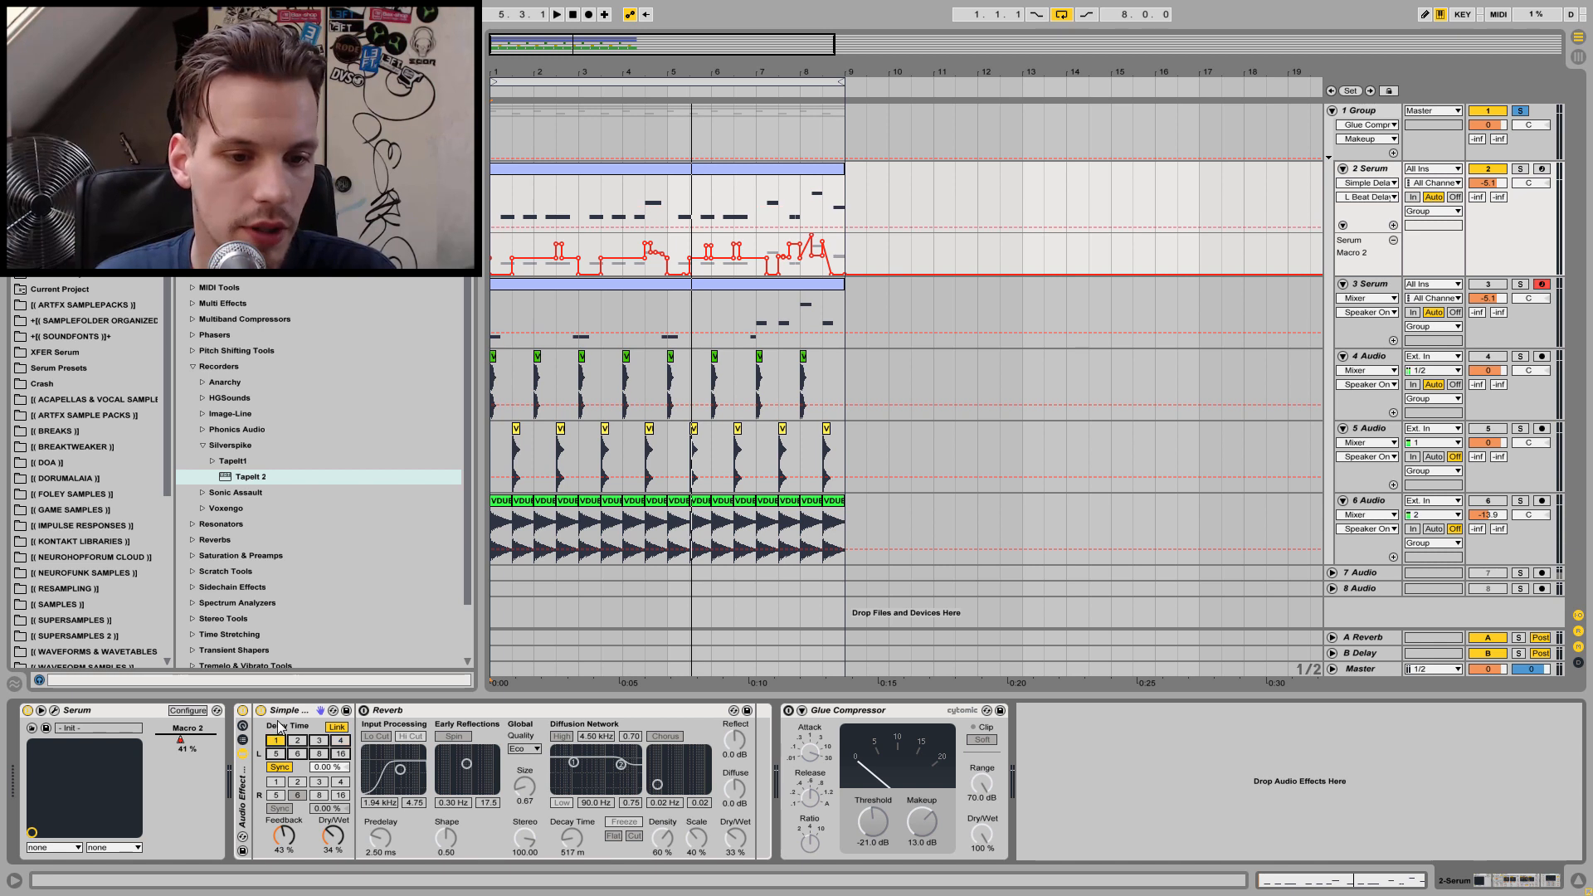
pyautogui.click(279, 766)
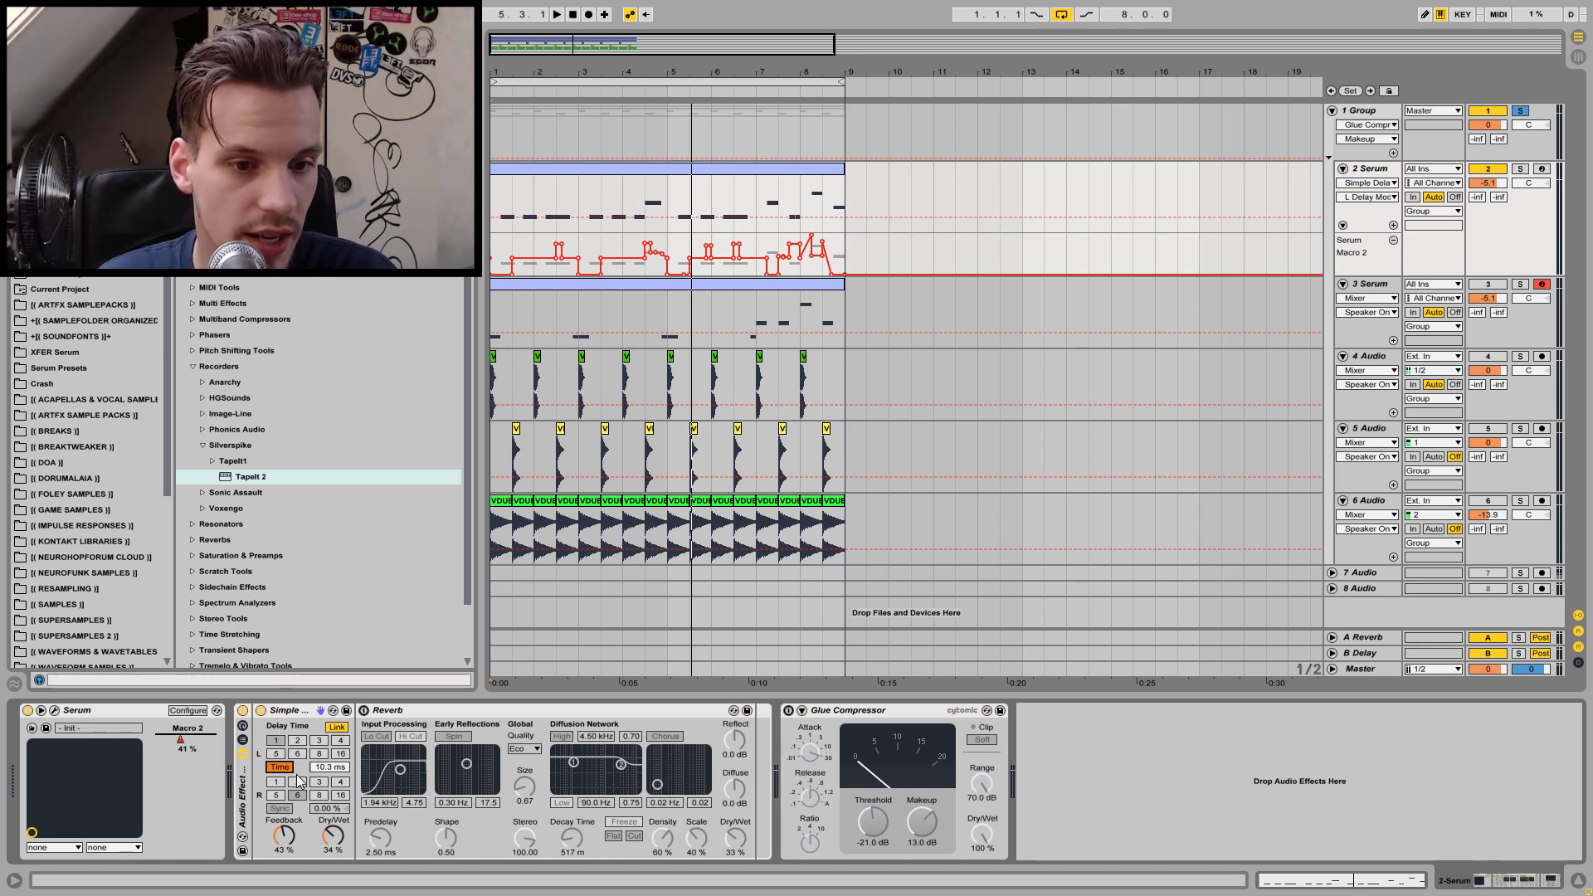
pyautogui.click(336, 727)
pyautogui.click(336, 728)
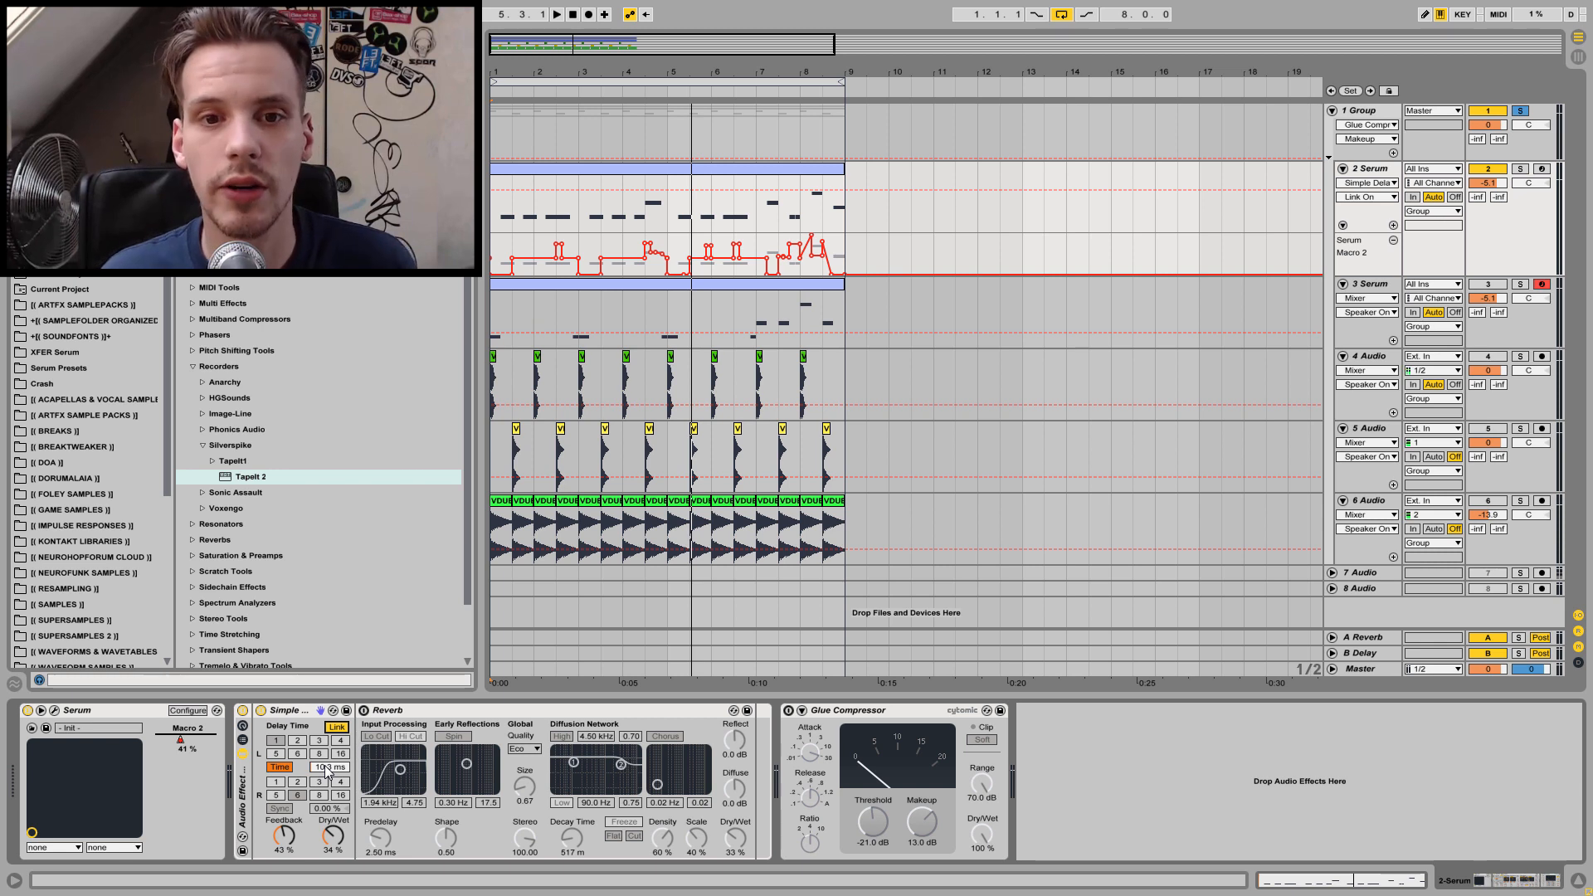
# Compare the bass with the Simple Delay switched off and on by playing the loop.
pyautogui.click(278, 711)
pyautogui.click(260, 711)
pyautogui.press('space')
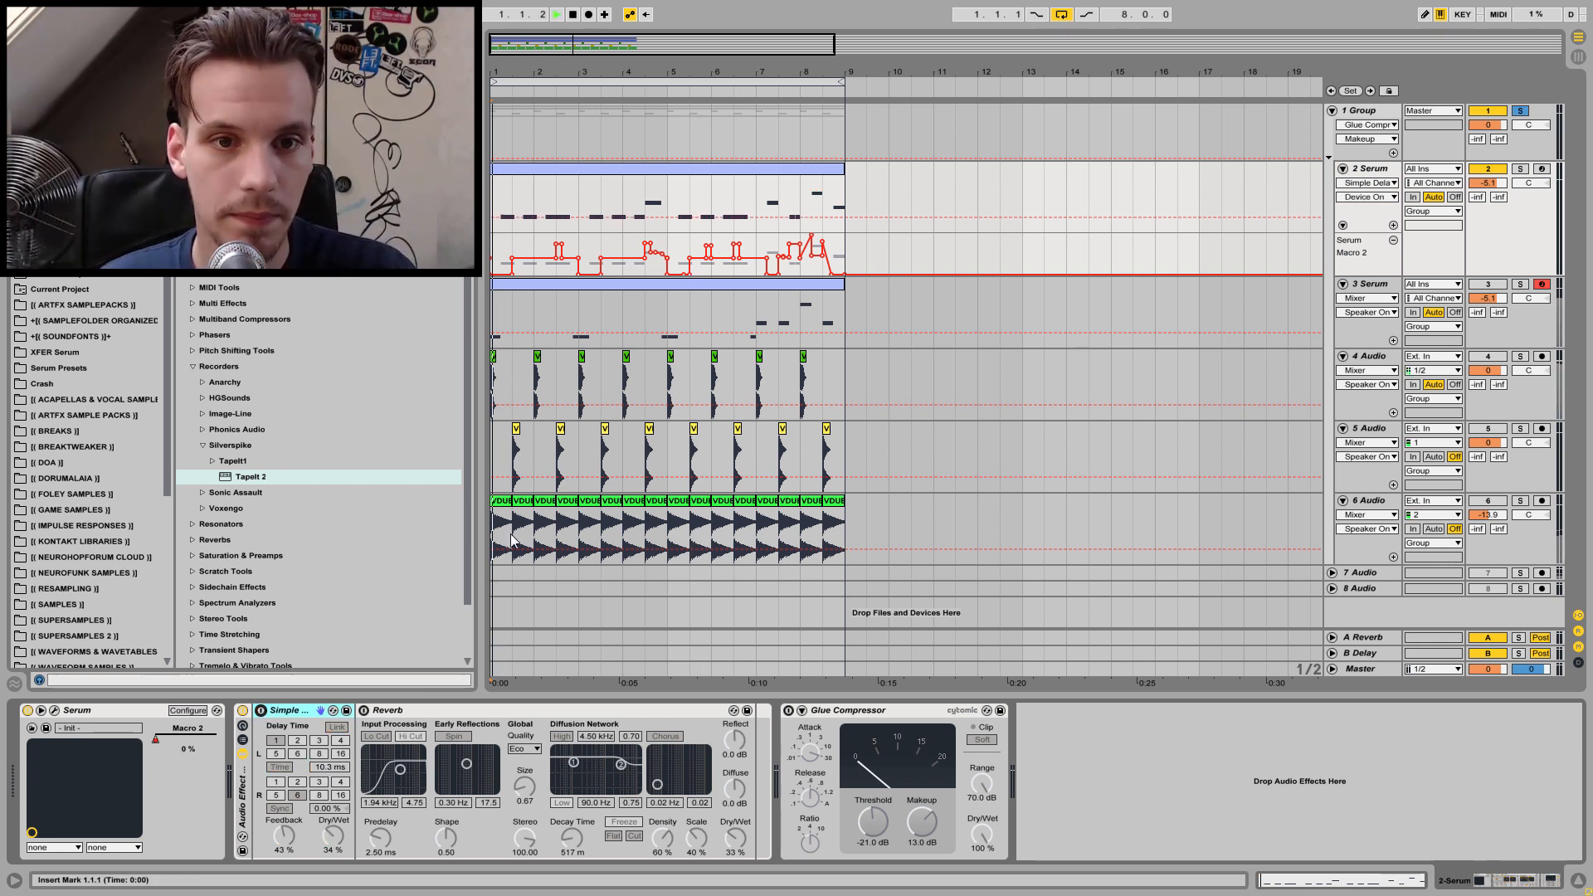
pyautogui.click(261, 712)
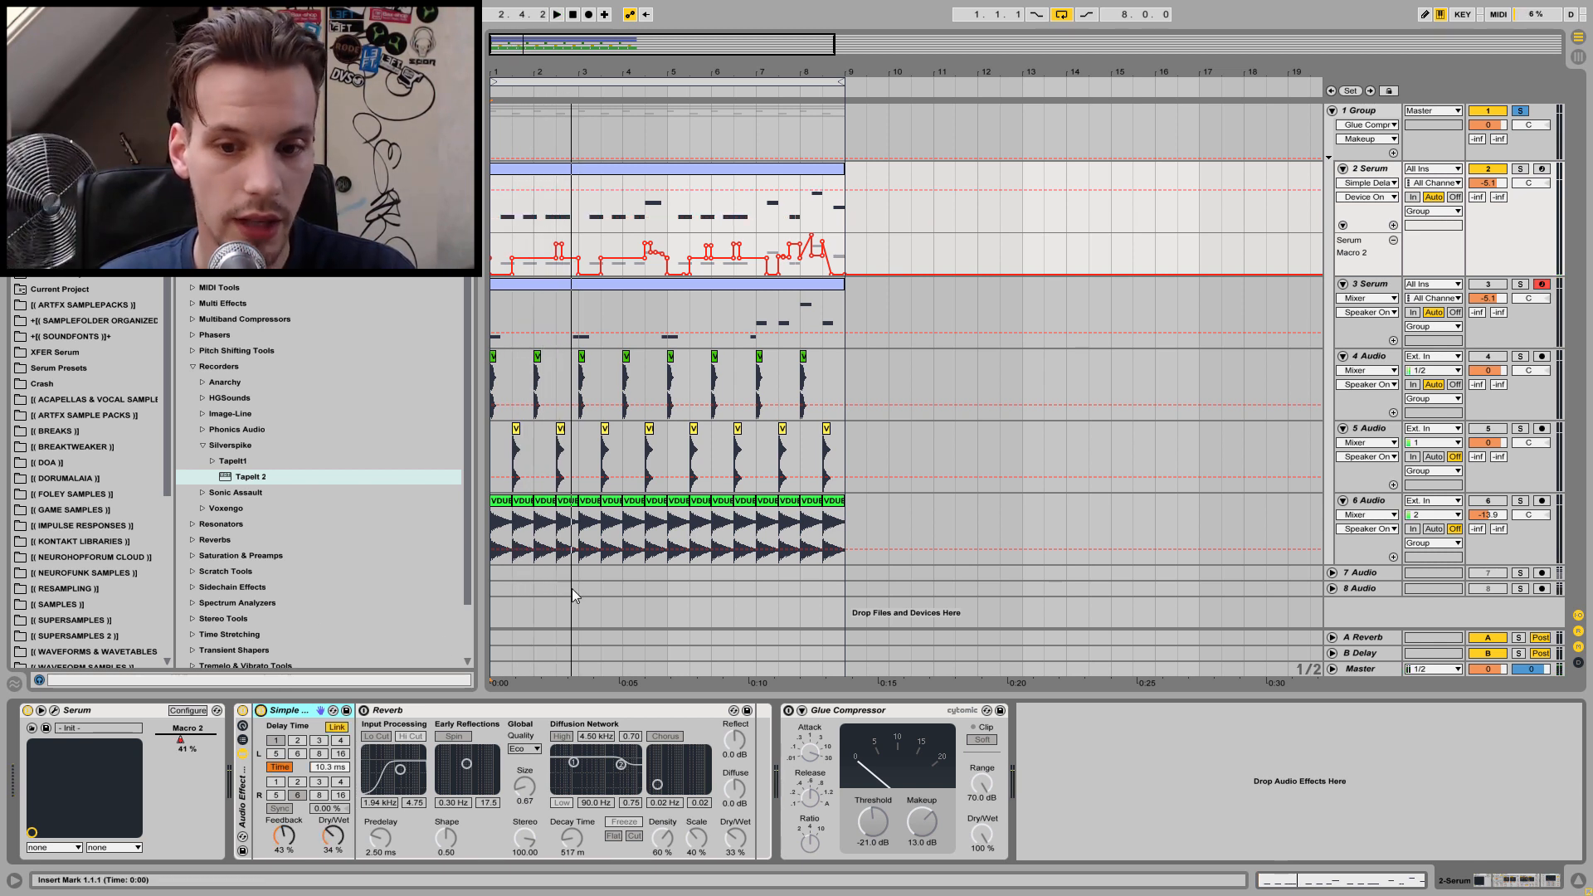
pyautogui.press('space')
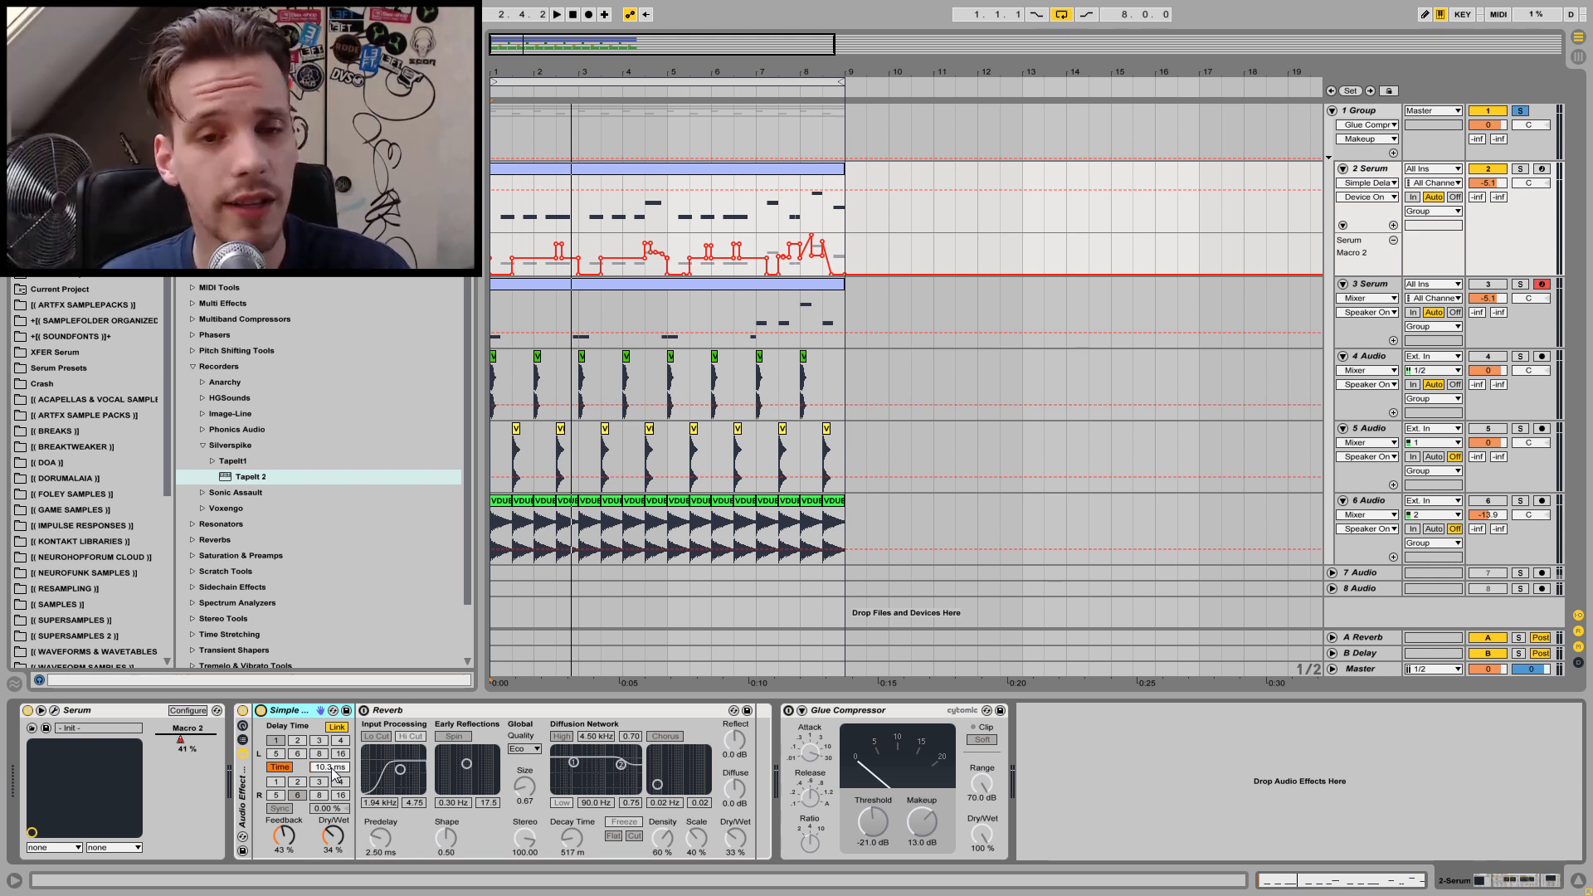
# Turn on the Reverb that follows the Simple Delay in the effect rack.
pyautogui.click(363, 710)
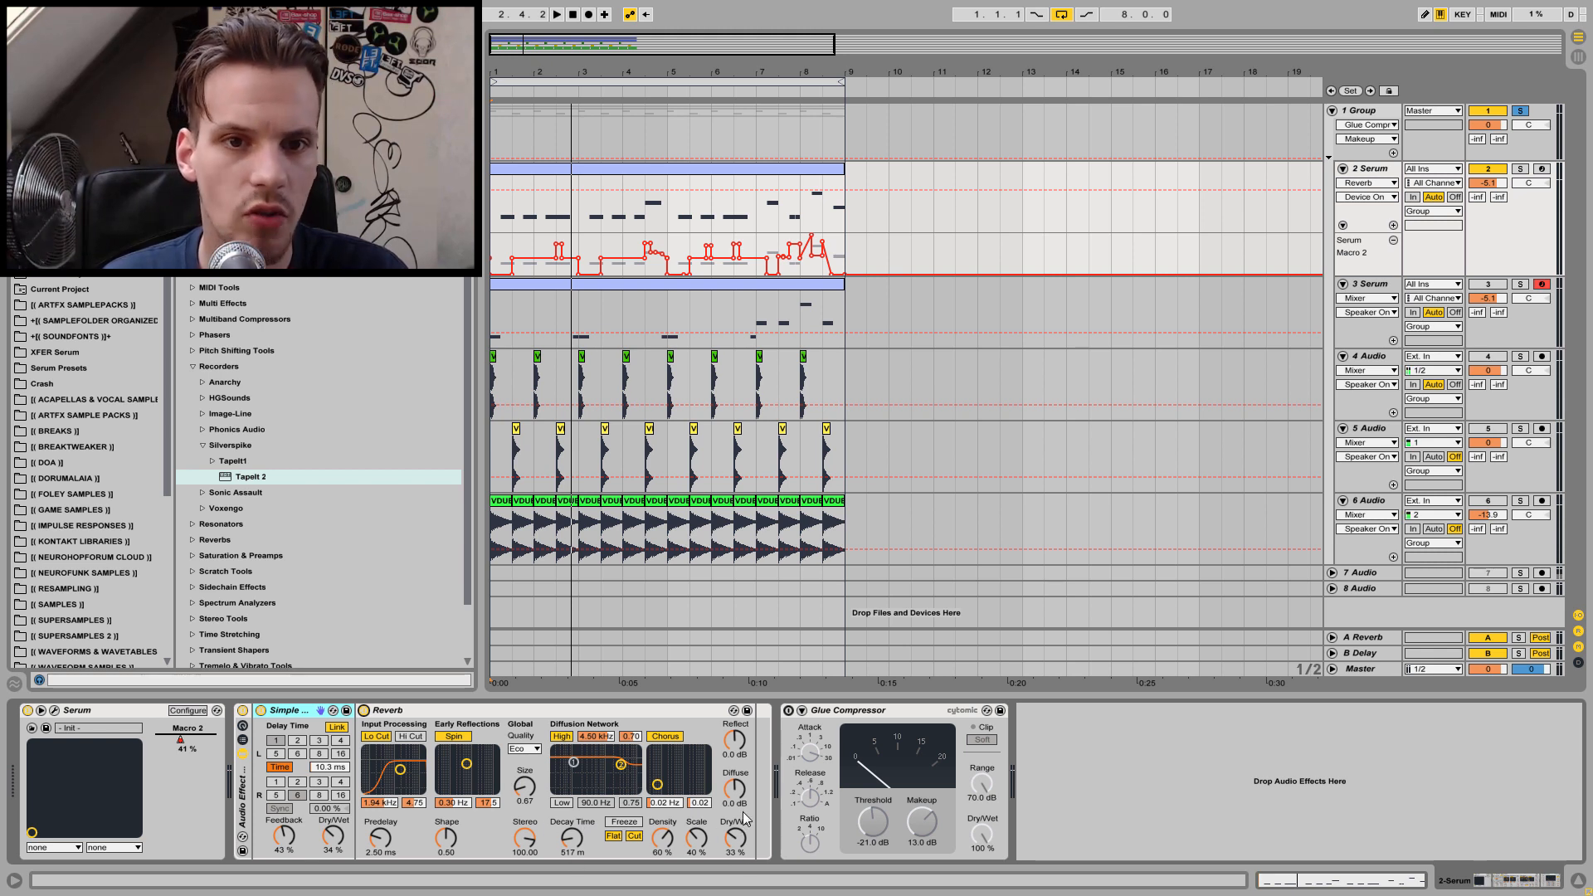
# Compare the bass with the Reverb switched off and on while the loop plays.
pyautogui.press('space')
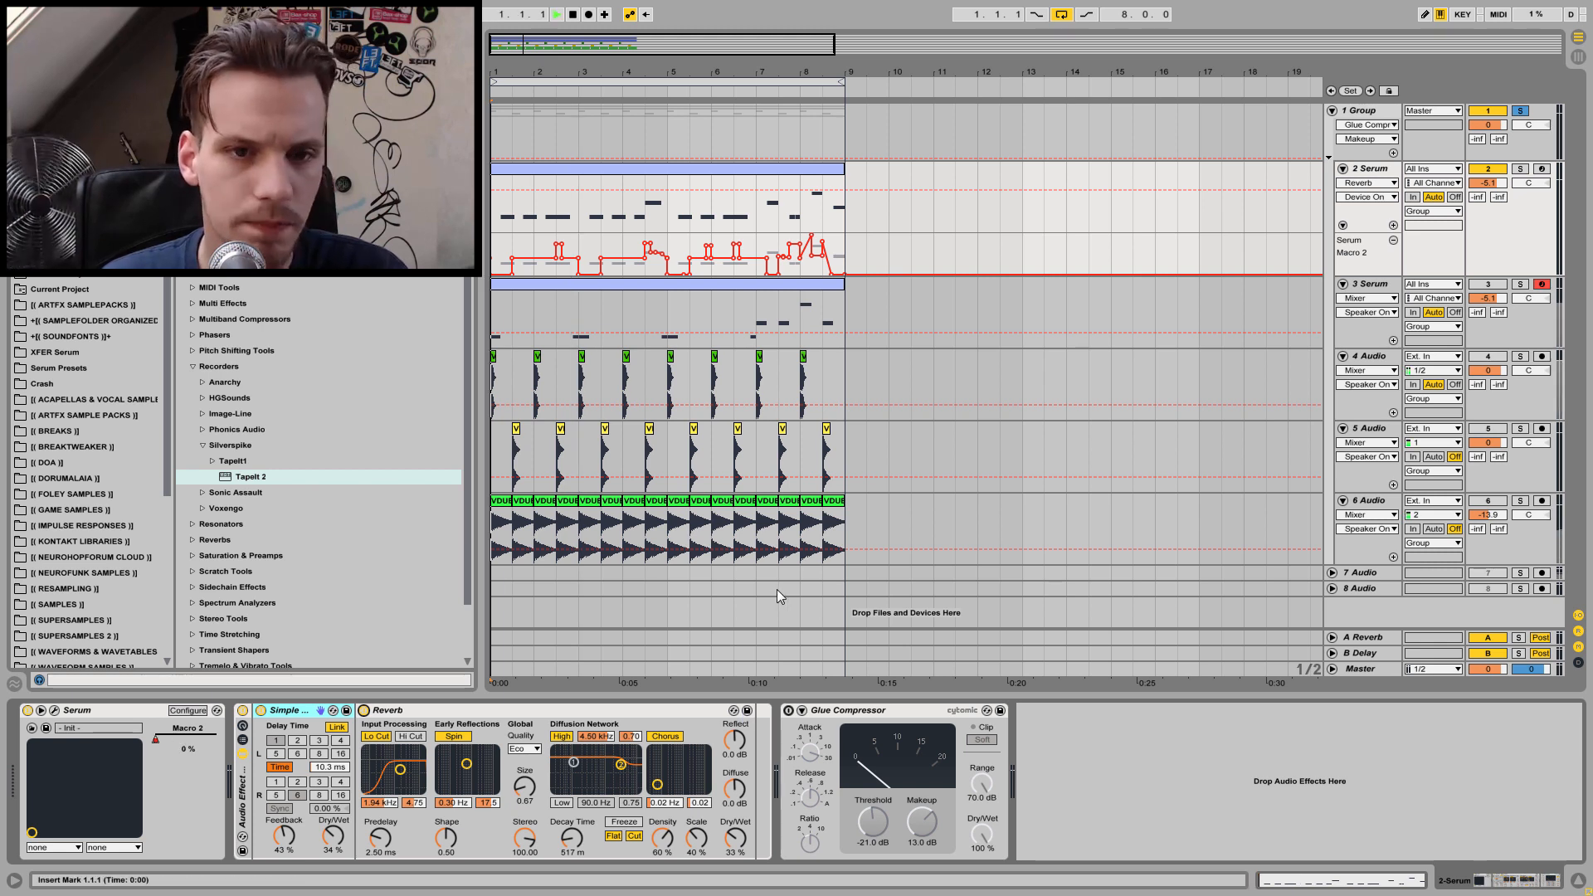
pyautogui.click(364, 711)
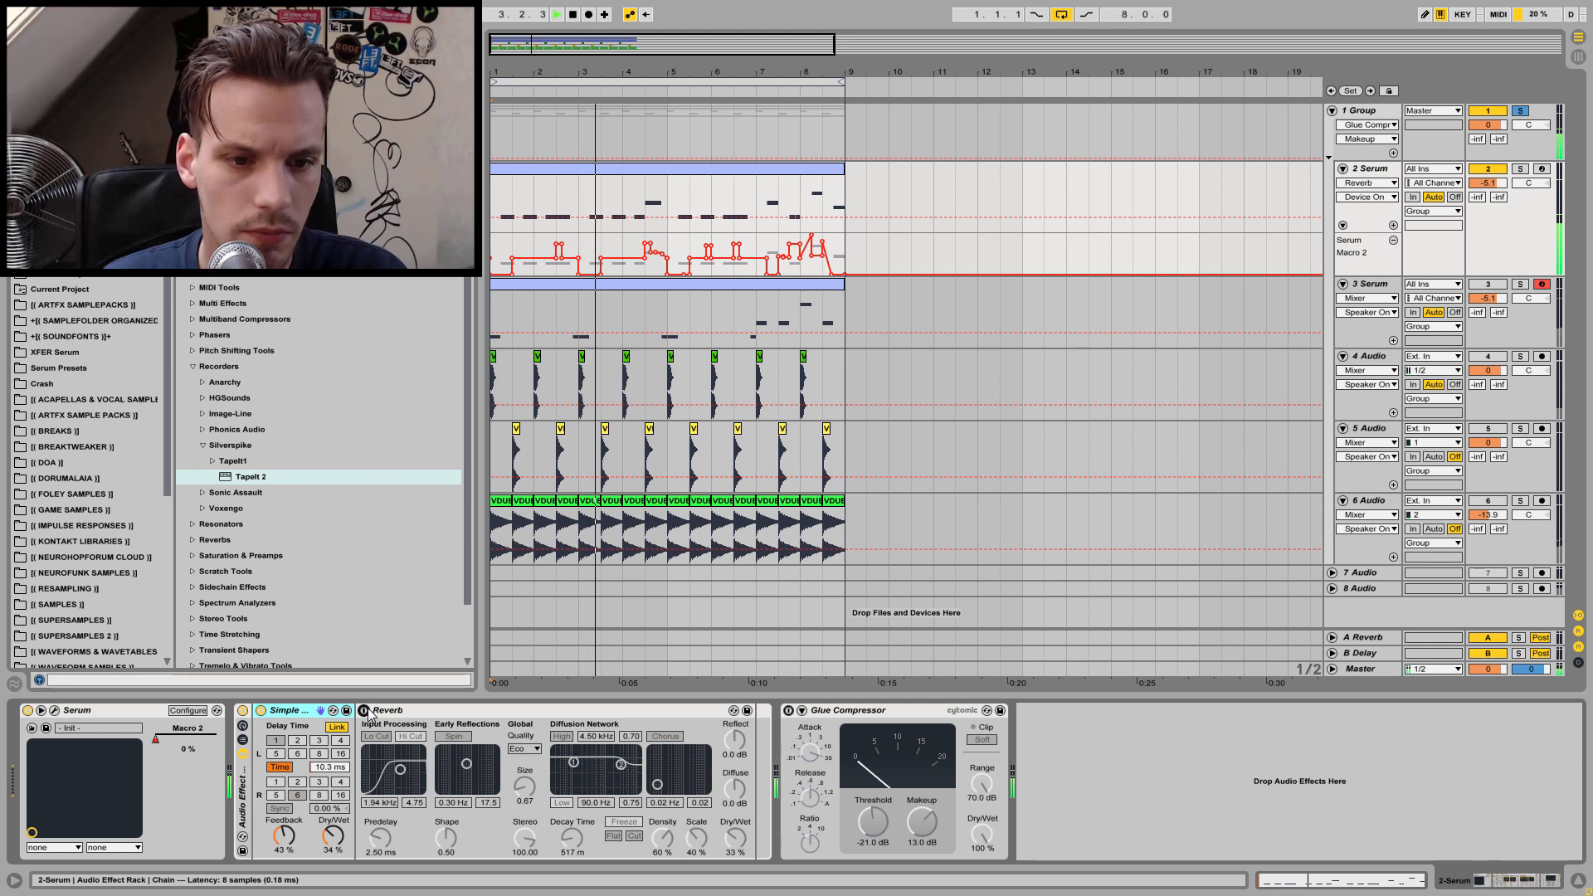
pyautogui.click(365, 711)
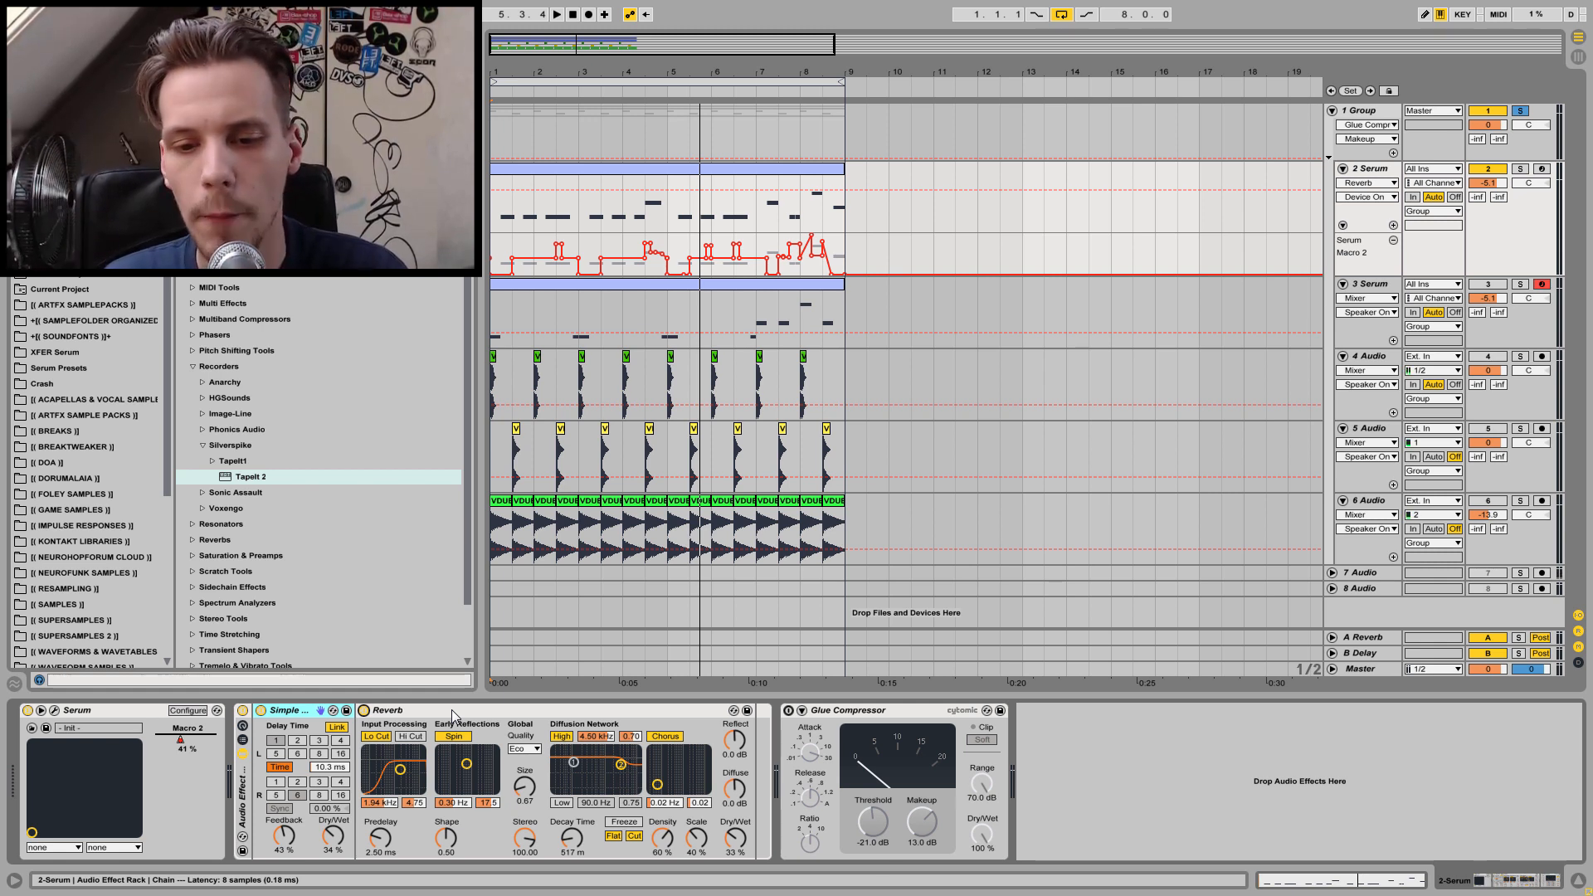
# Turn on the Glue Compressor that follows the effect rack on the 2 Serum track and audition the loop.
pyautogui.click(788, 710)
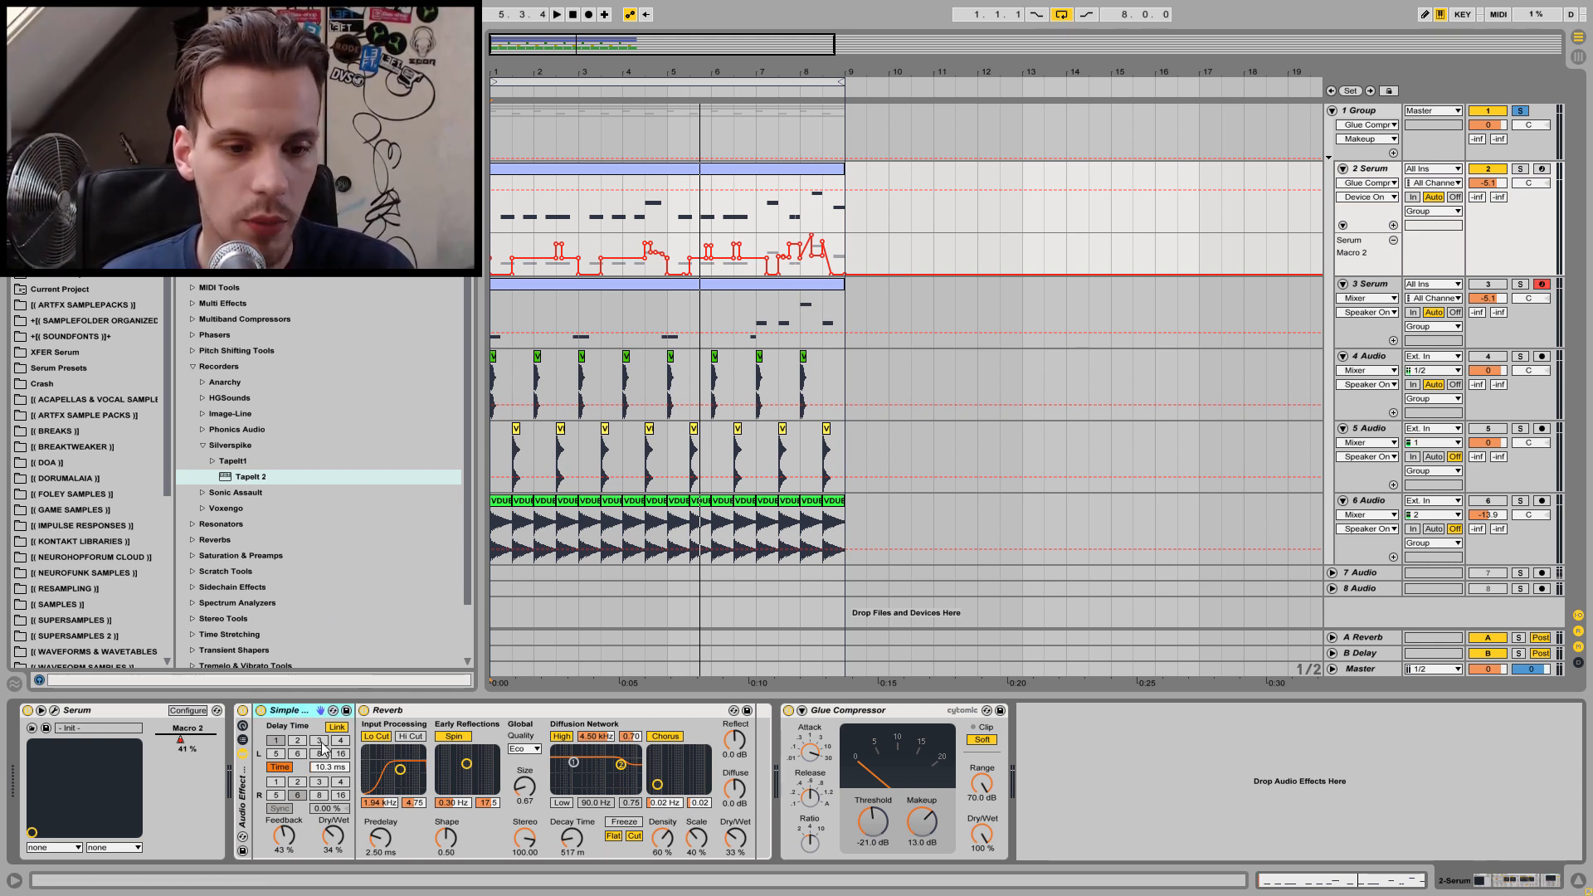
pyautogui.click(833, 712)
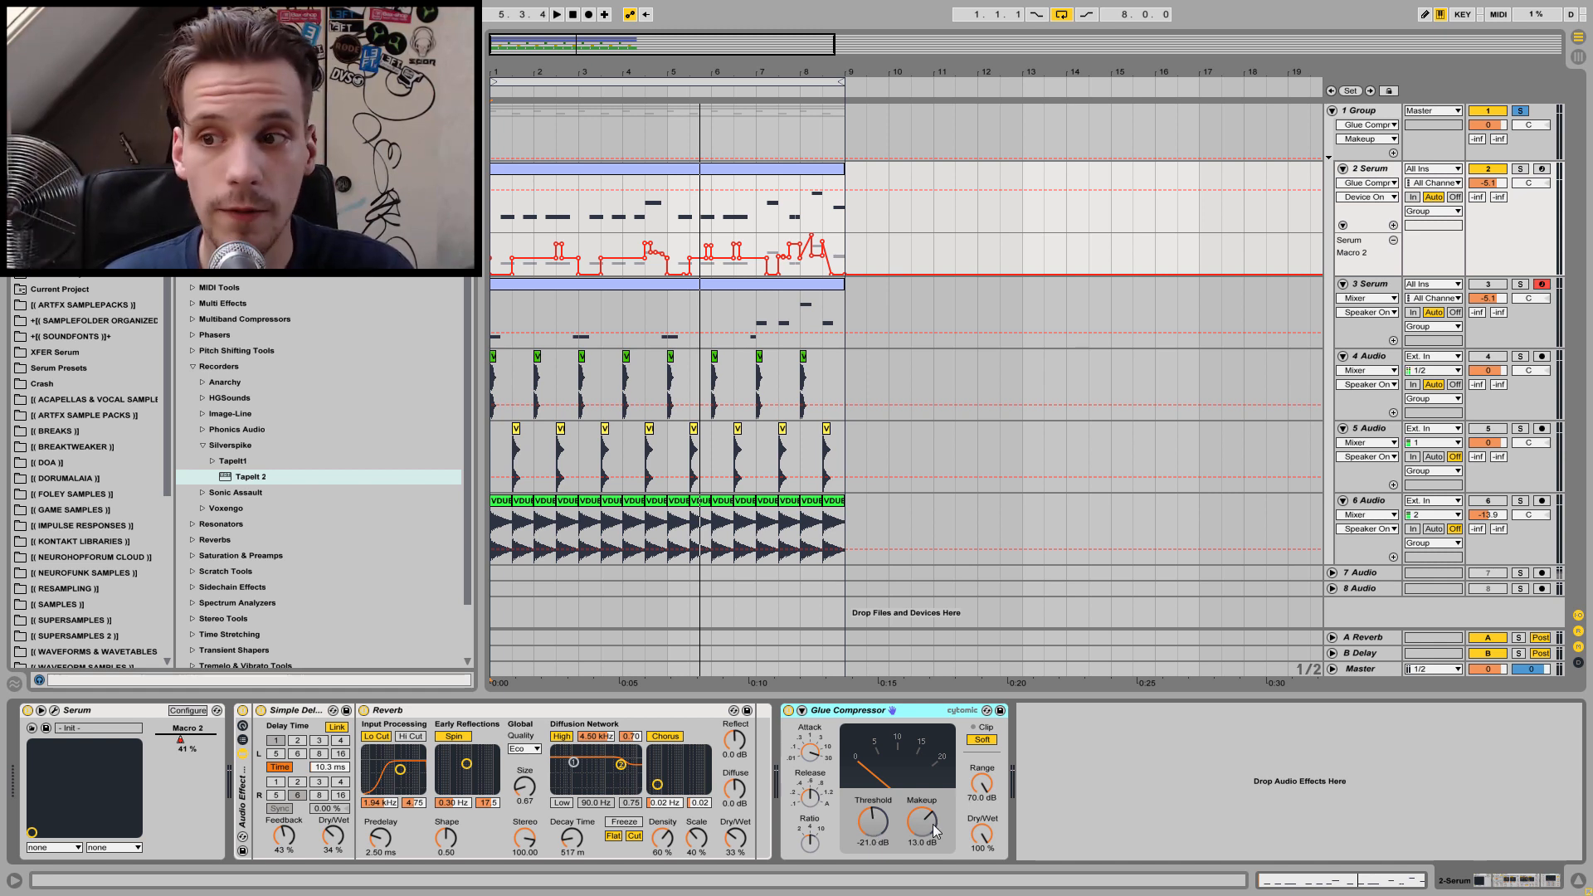
pyautogui.press('space')
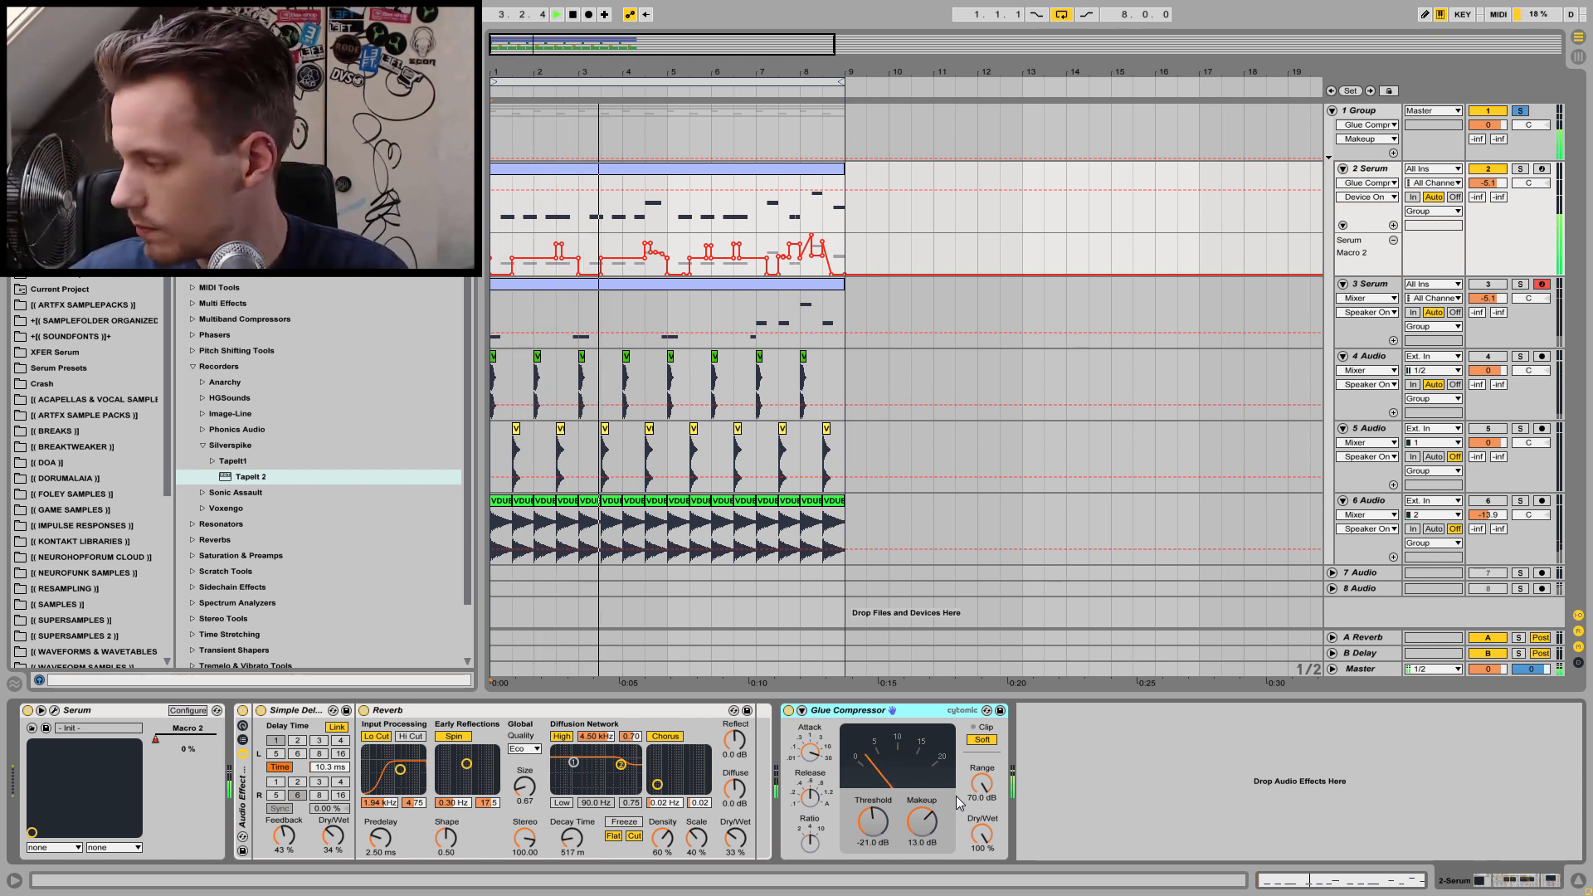
pyautogui.press('space')
# Audition the Simple Delay's left delay time at 22.0 ms and 15.0 ms, and settle on 10.0 ms.
pyautogui.moveTo(329, 767); pyautogui.dragTo(329, 750)
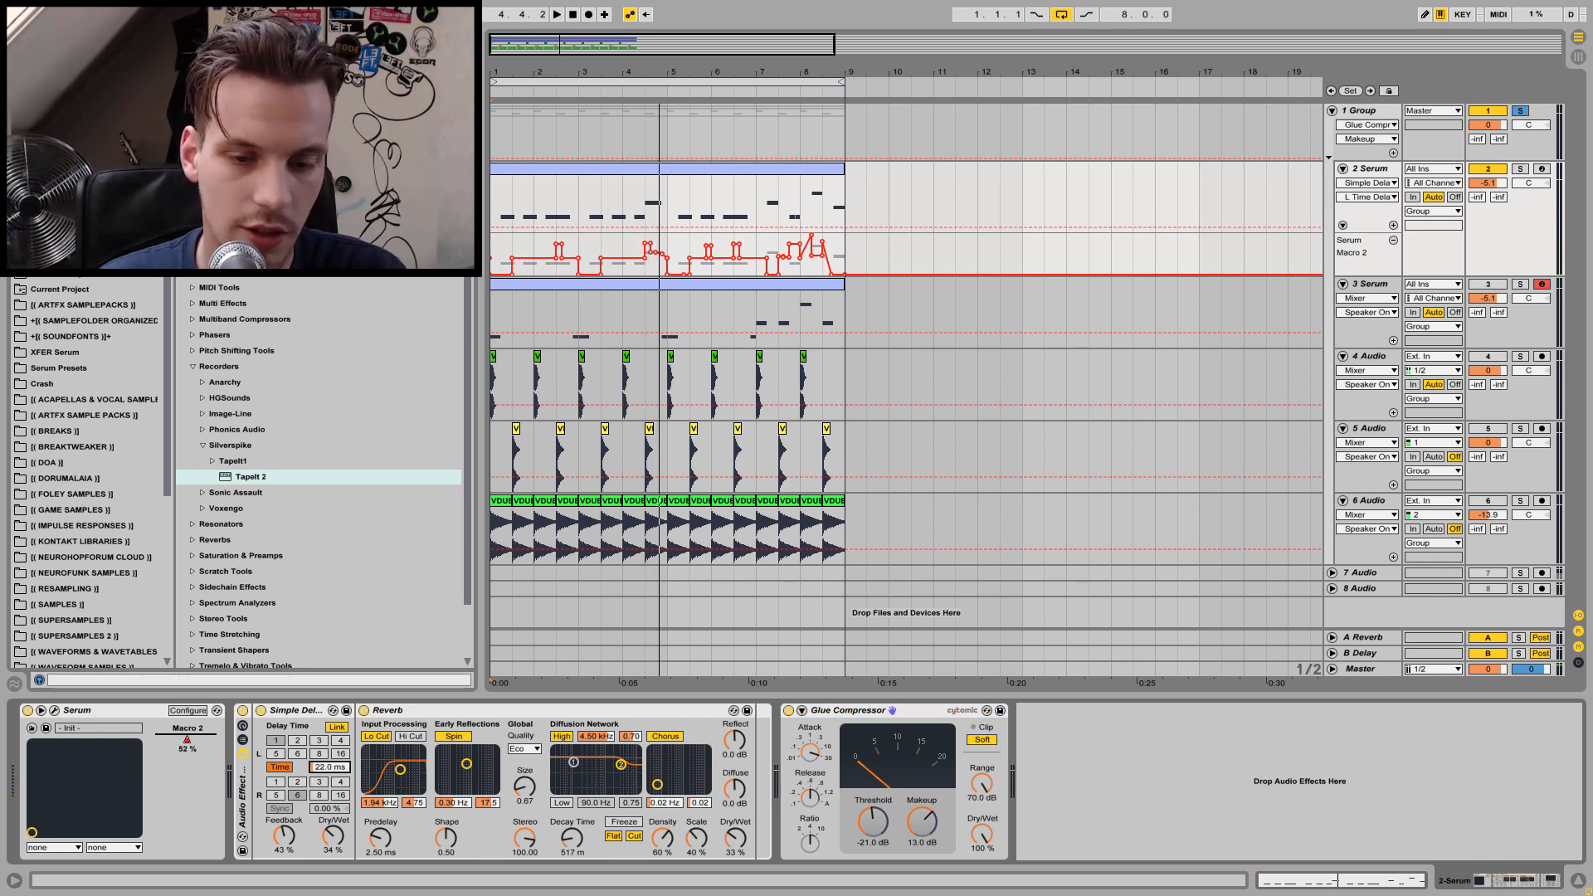
pyautogui.press('space')
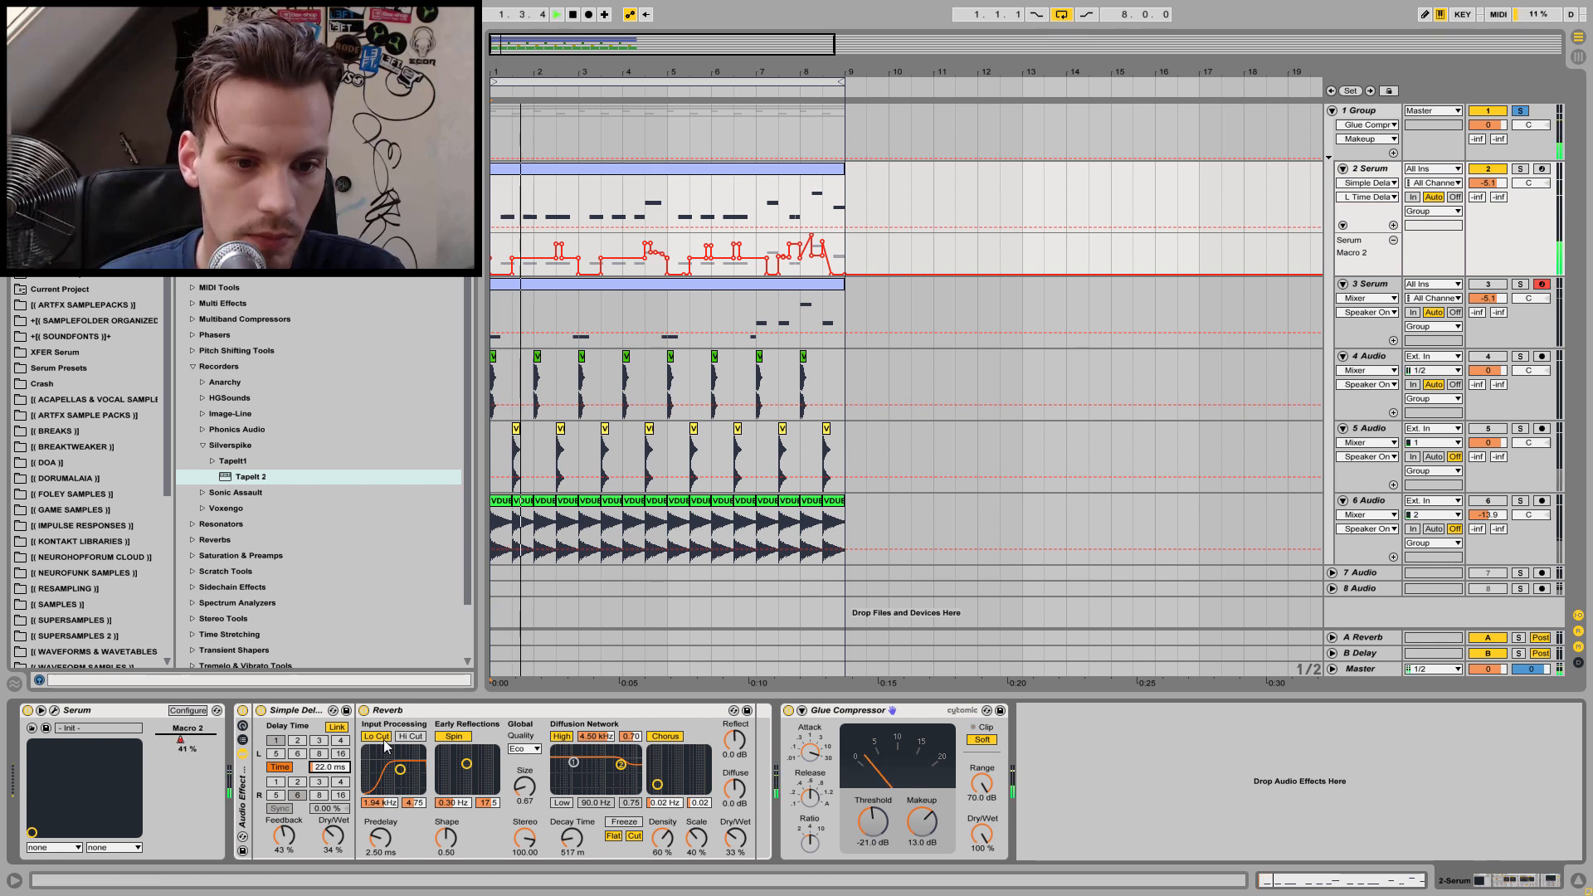
pyautogui.press('space')
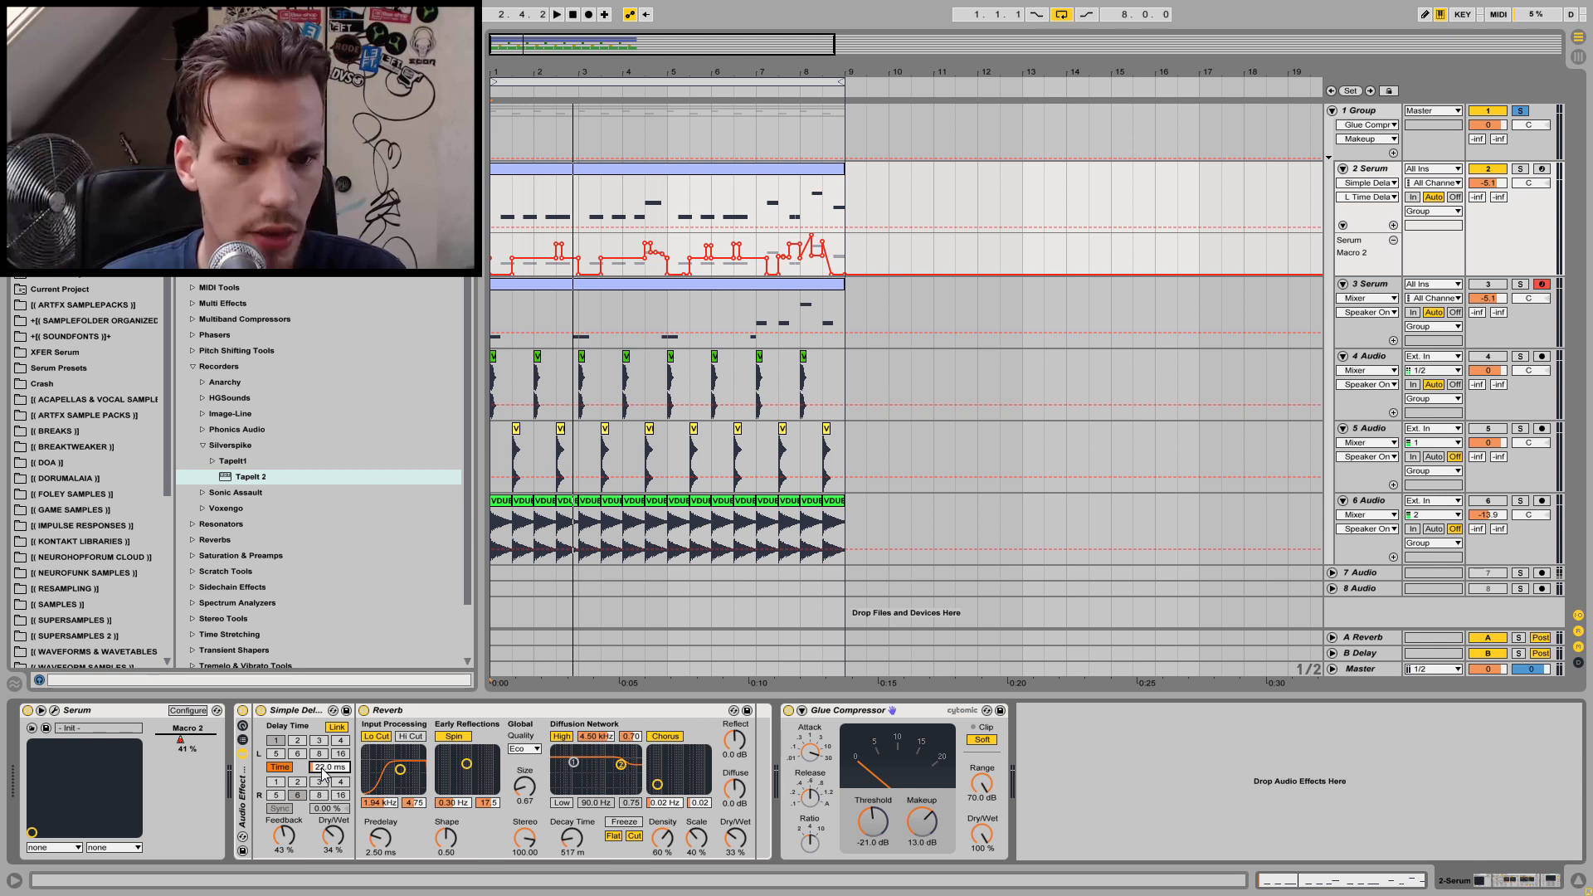
pyautogui.moveTo(330, 768); pyautogui.dragTo(330, 778)
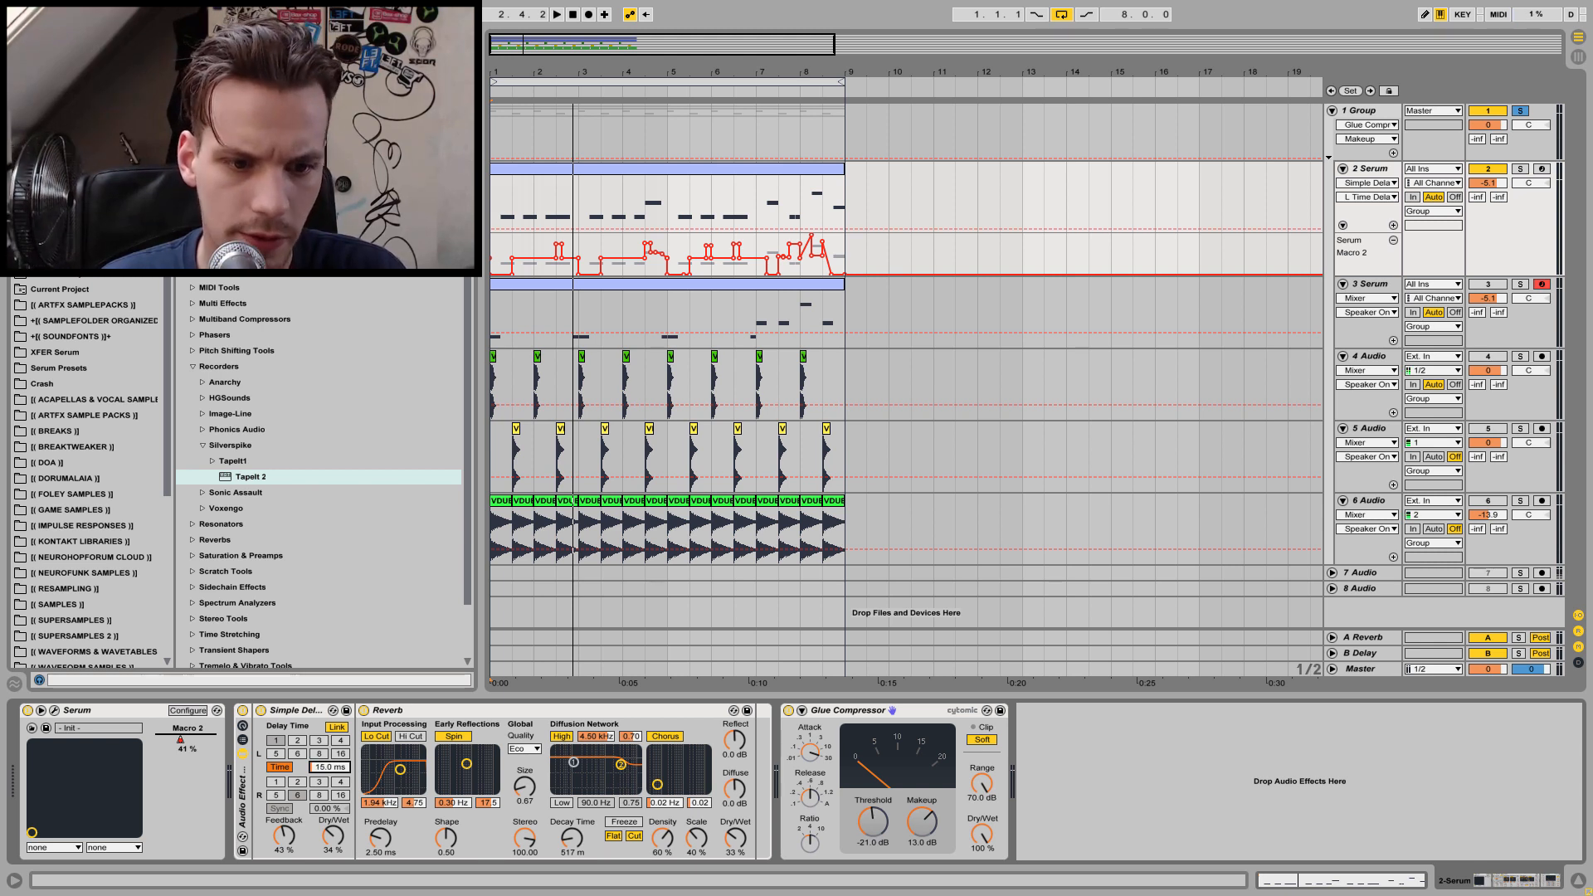
pyautogui.press('space')
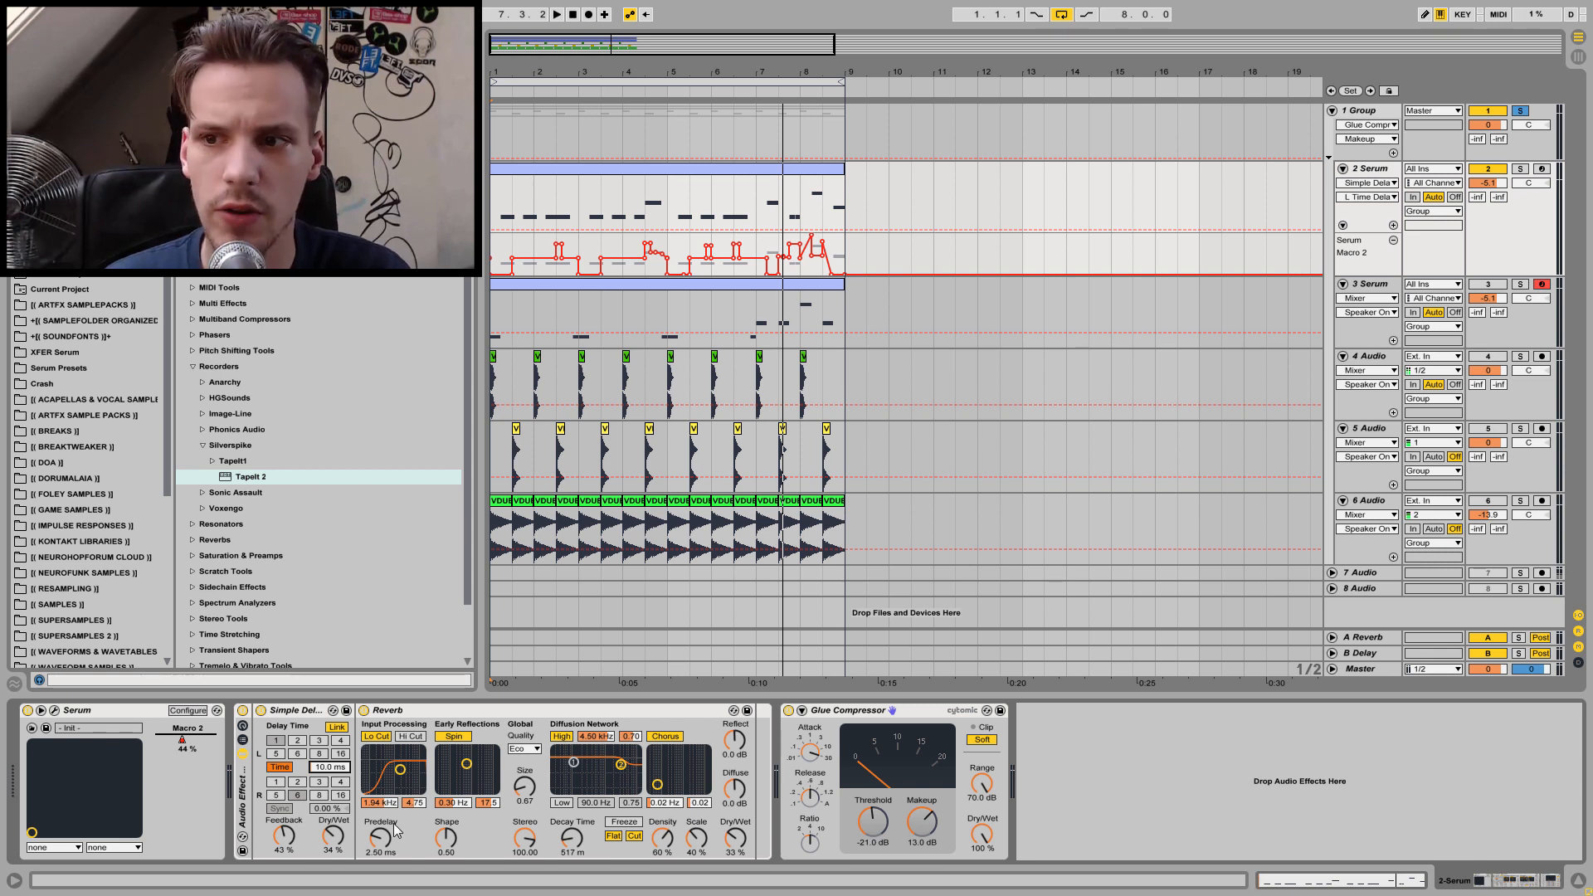
# Reactivate the muted 3 Serum, 4 Audio, 5 Audio and 6 Audio tracks.
pyautogui.click(1506, 294)
pyautogui.click(1484, 357)
pyautogui.click(1487, 429)
pyautogui.click(1487, 501)
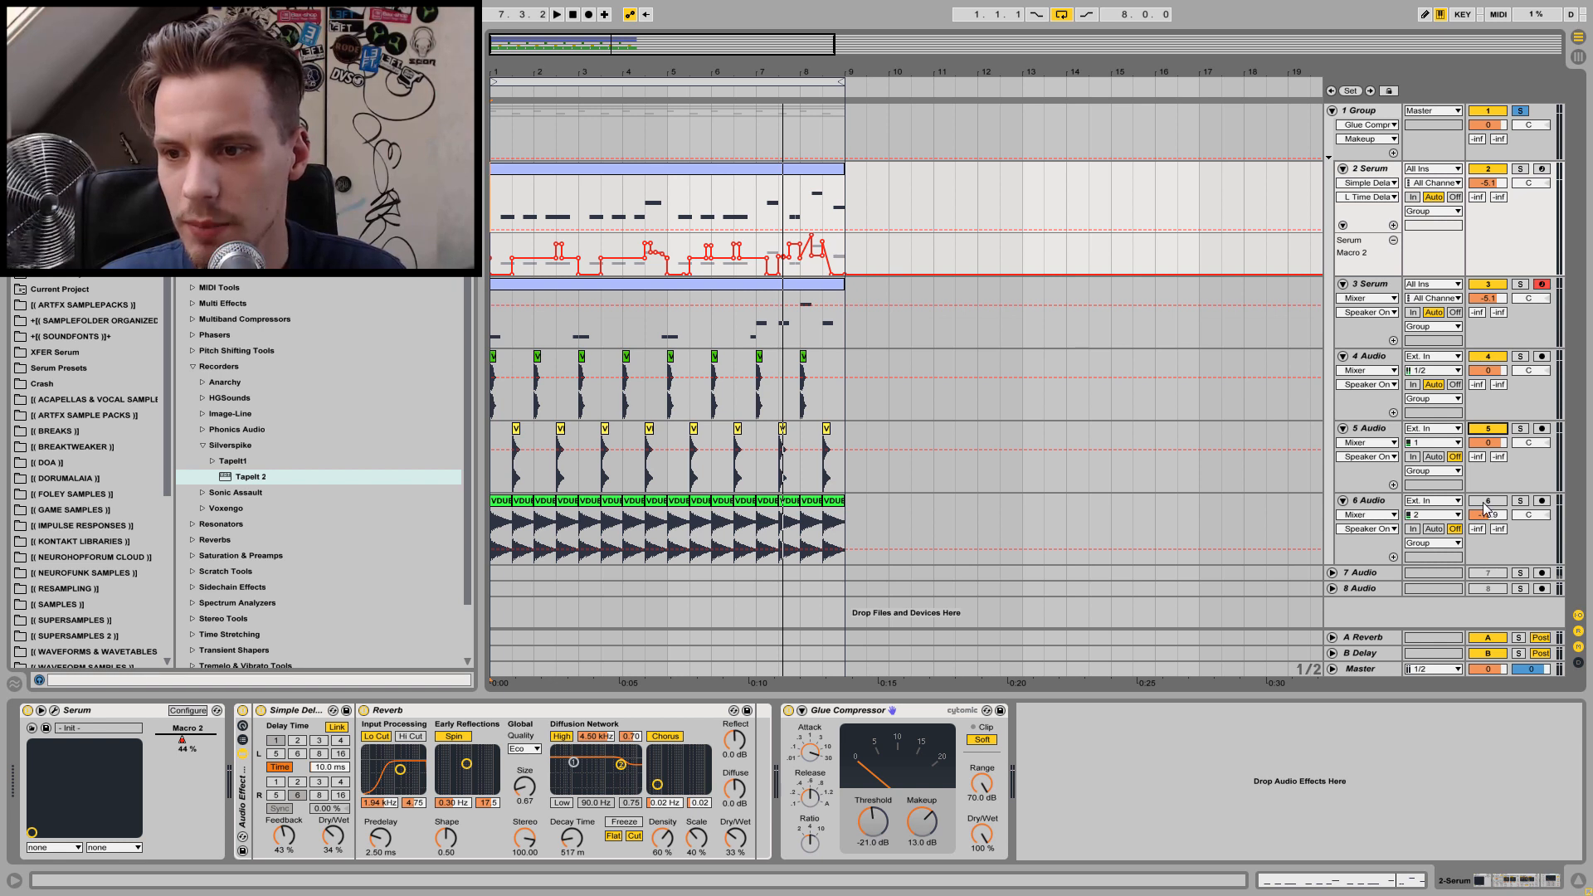
# Inspect the device chains of the 6 Audio track and 1 Group, and return to the 2 Serum track's devices.
pyautogui.click(1383, 510)
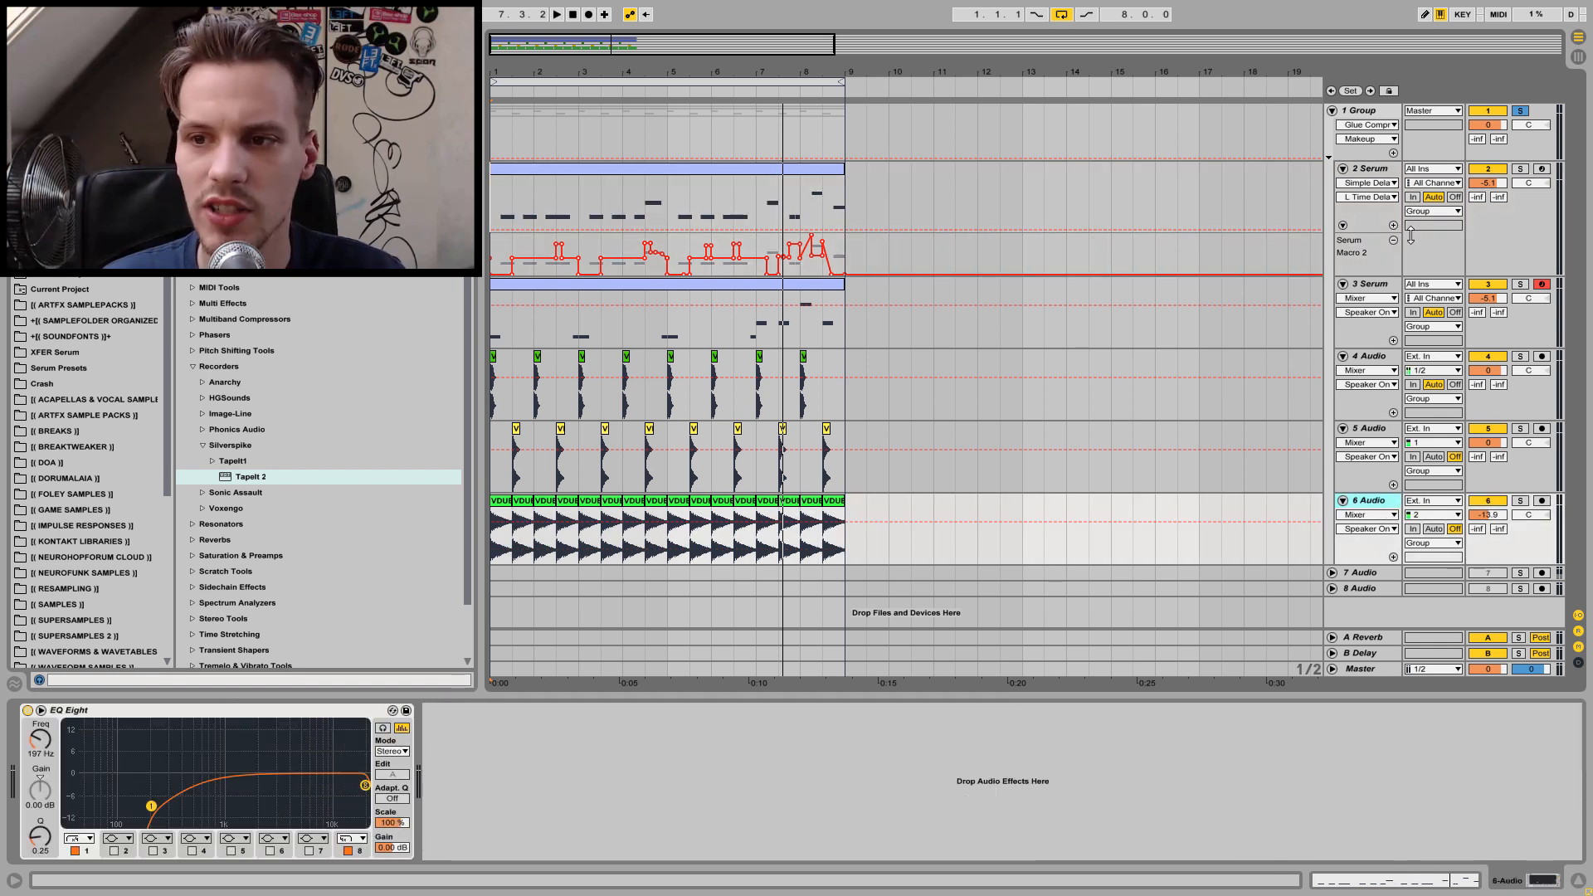
pyautogui.click(1314, 271)
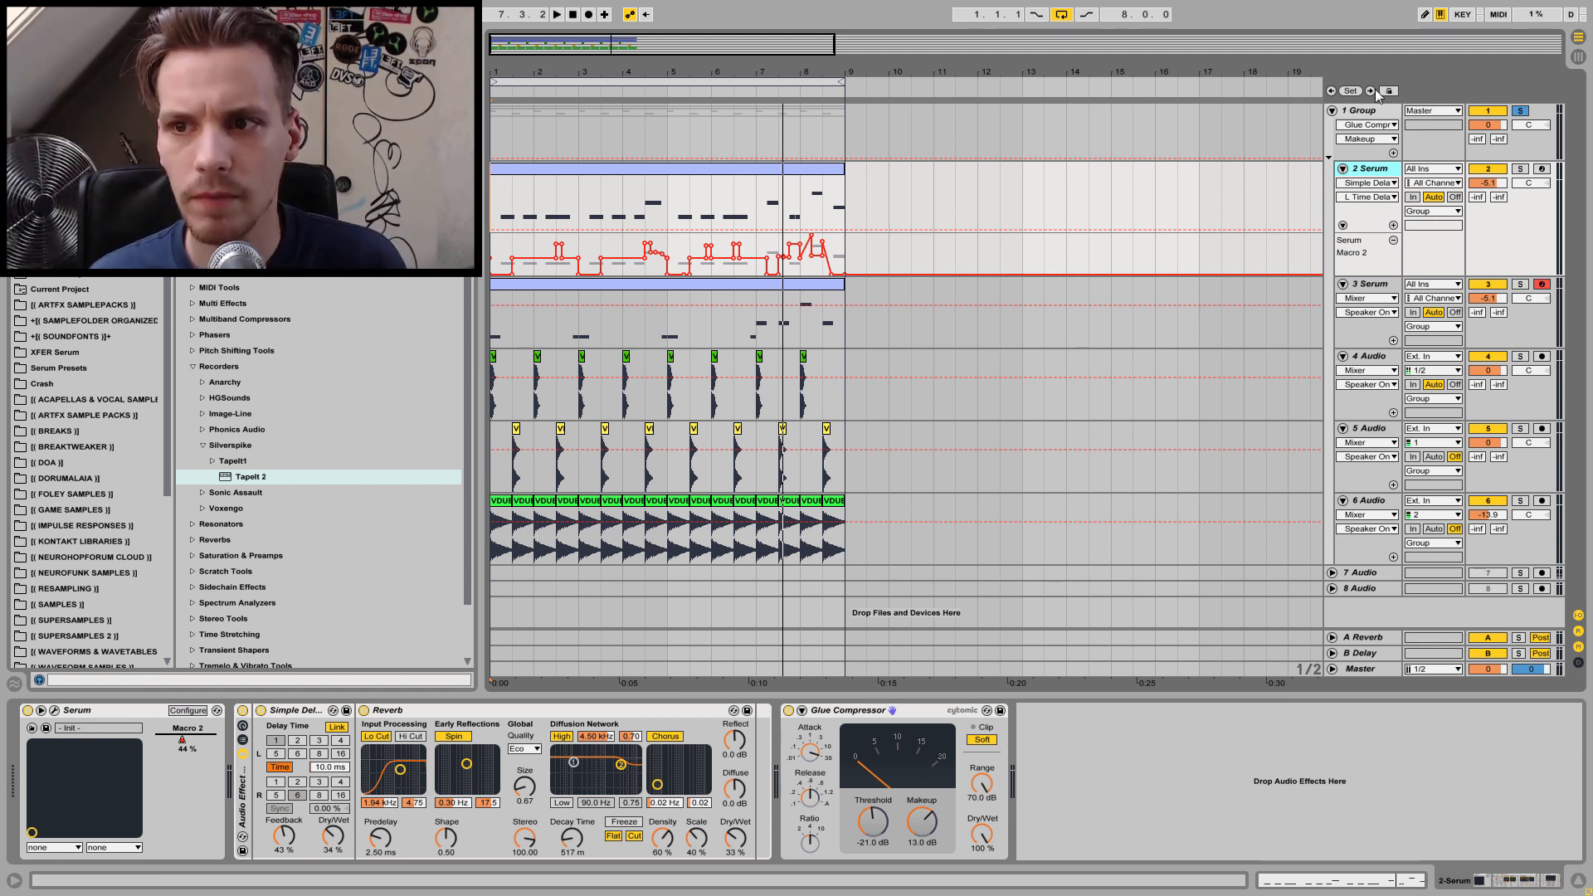
pyautogui.click(1378, 112)
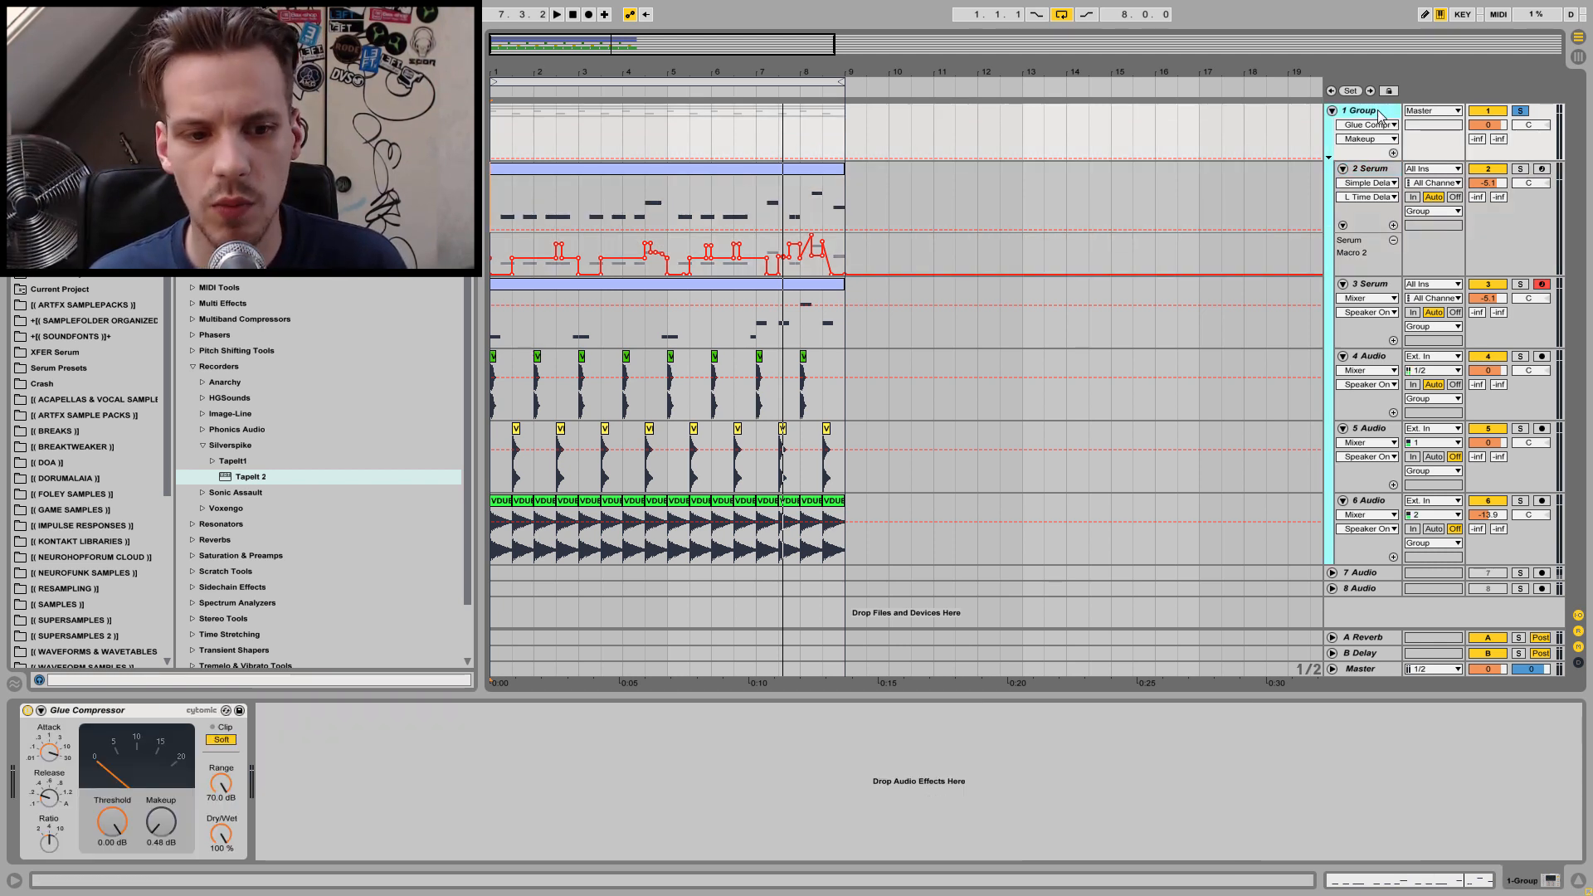
pyautogui.click(1392, 172)
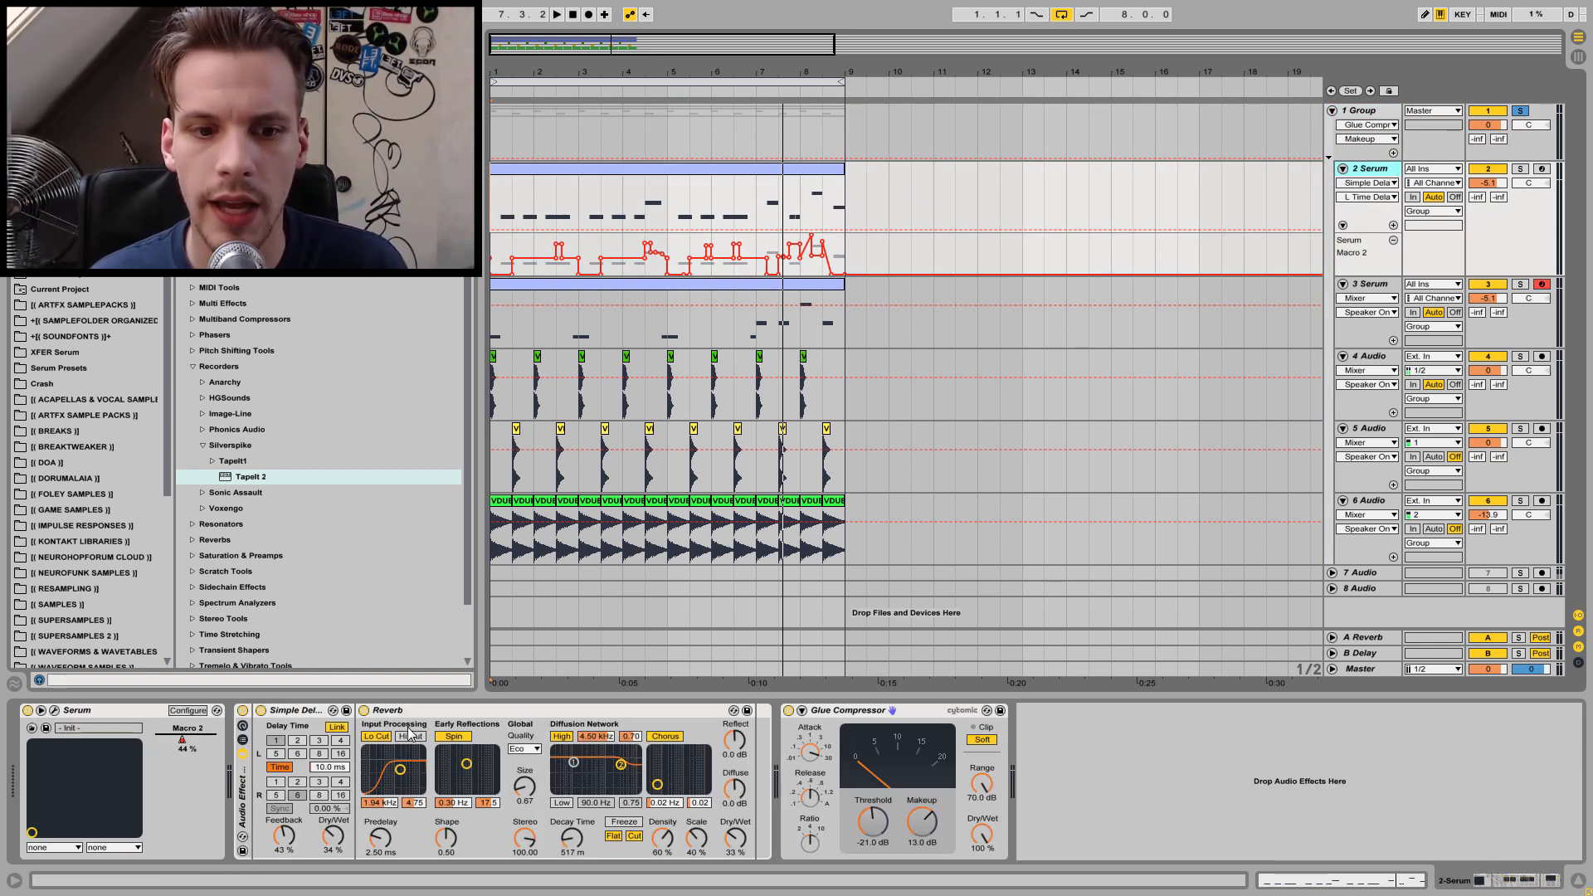